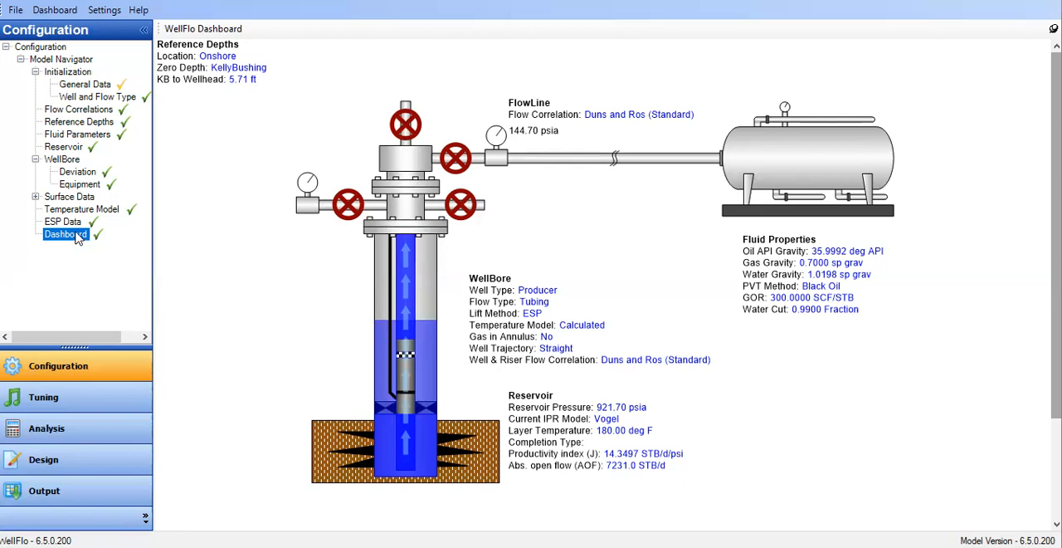
Review the model's General Data, Well and Flow Type, Flow Correlations and Reference Depths settings.
left_click(79, 85)
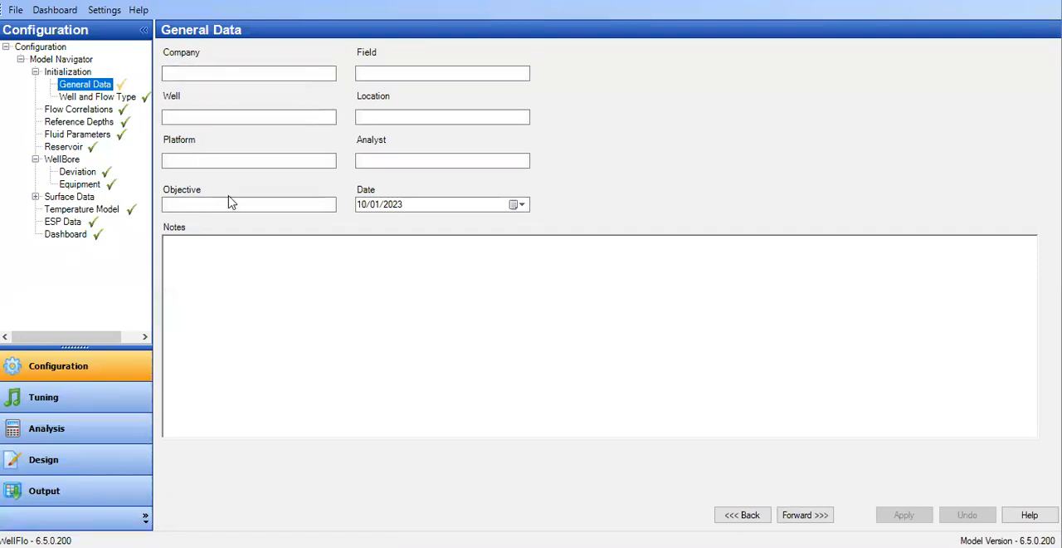
mouse_move(73, 94)
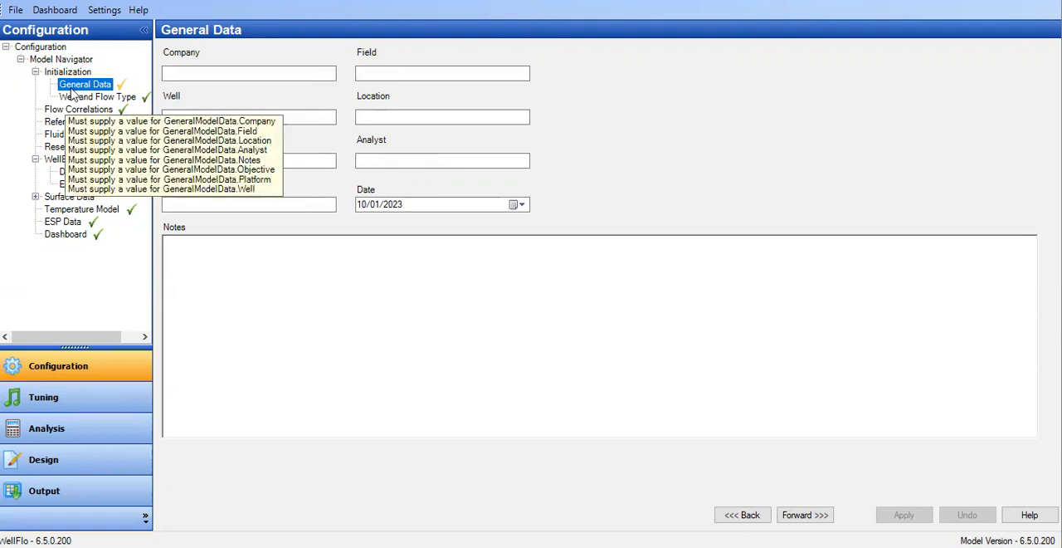
left_click(122, 101)
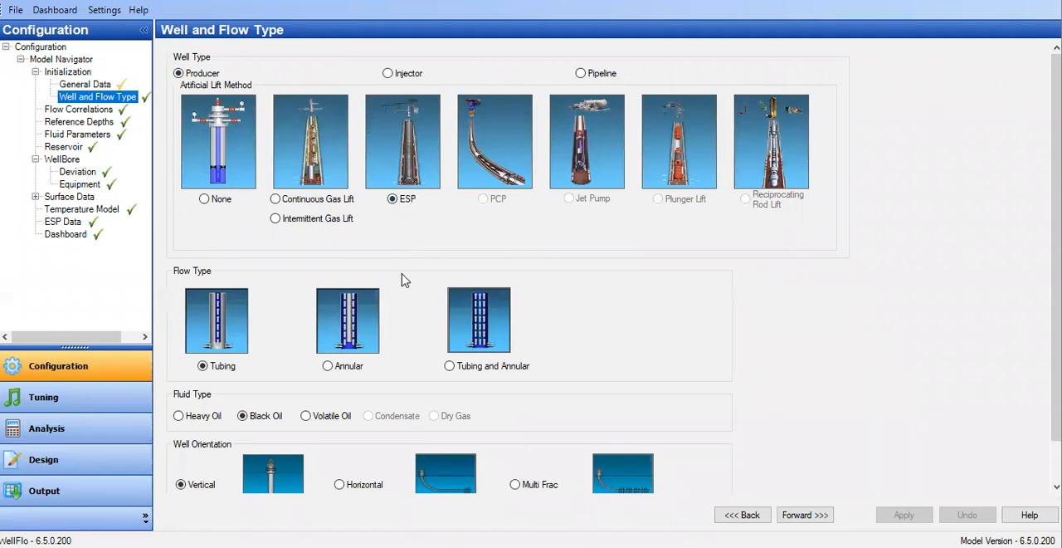
scroll(222, 376, "down", 1)
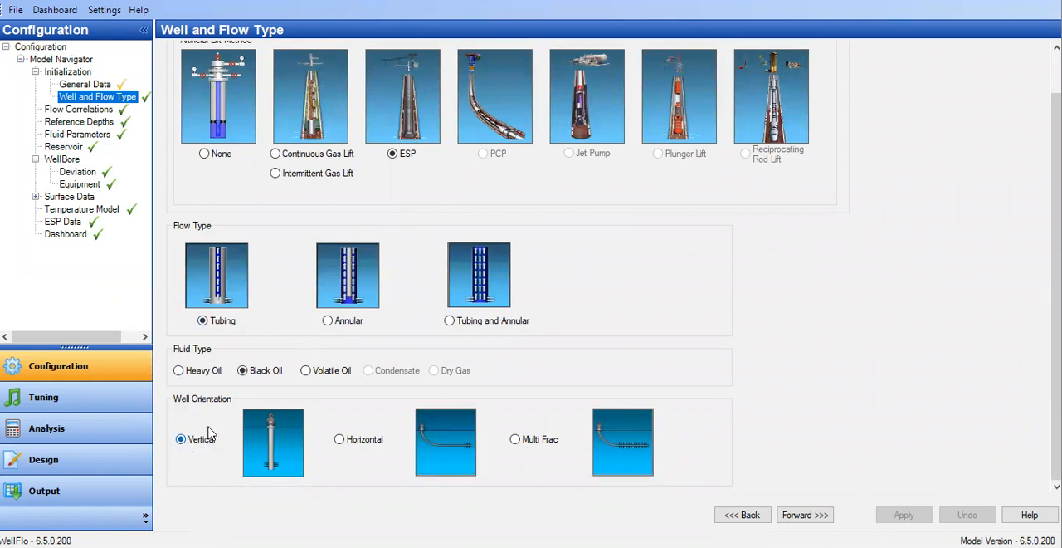
left_click(76, 112)
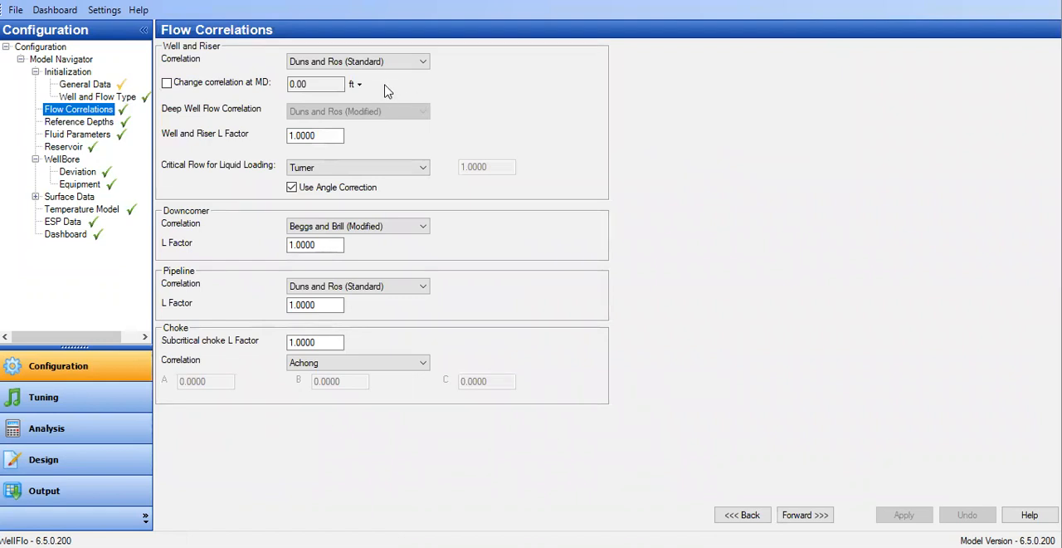
left_click(83, 122)
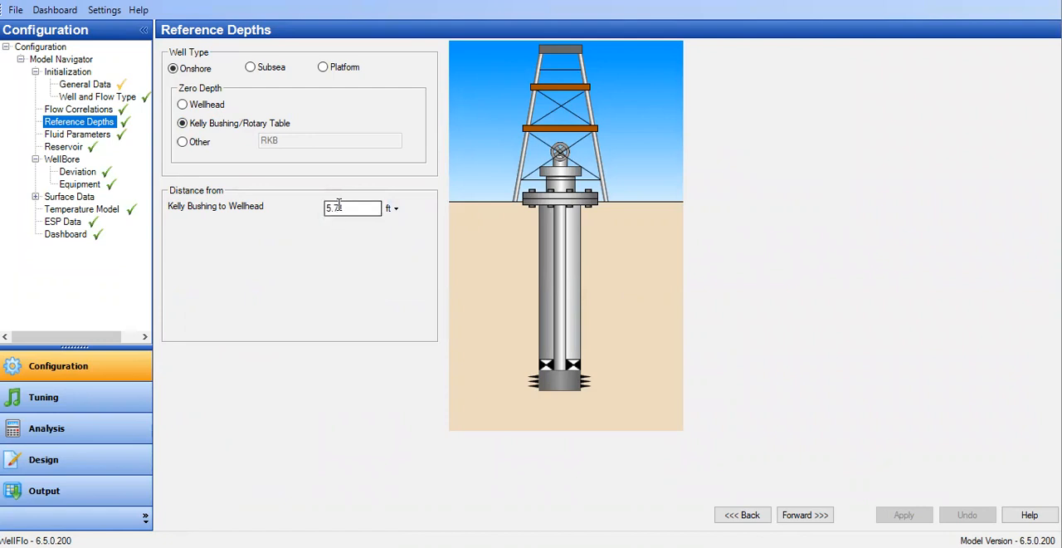
Examine the Fluid Parameters settings, including the oil specific gravity and water salinity entries.
left_click(95, 136)
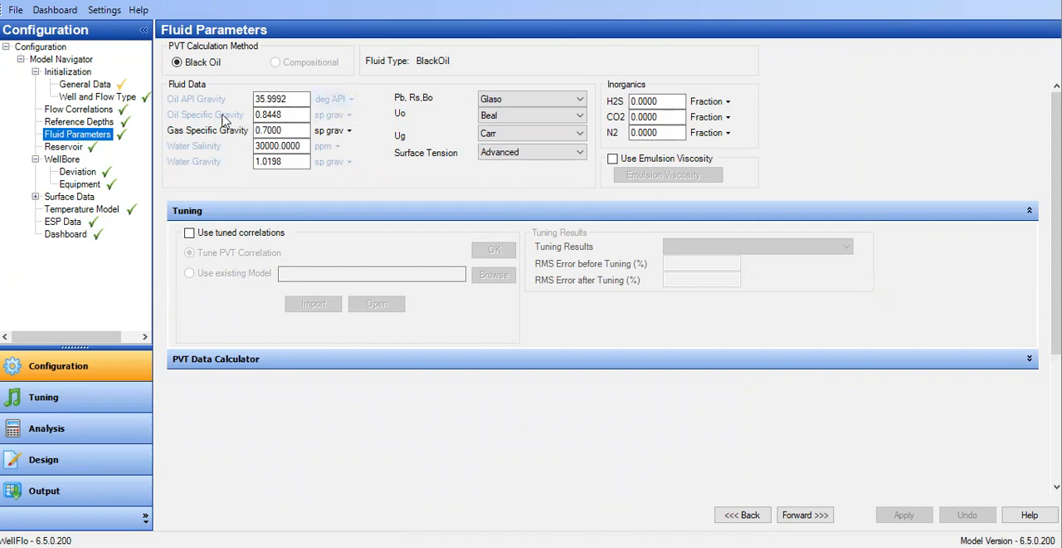
left_click_drag(294, 114, 234, 114)
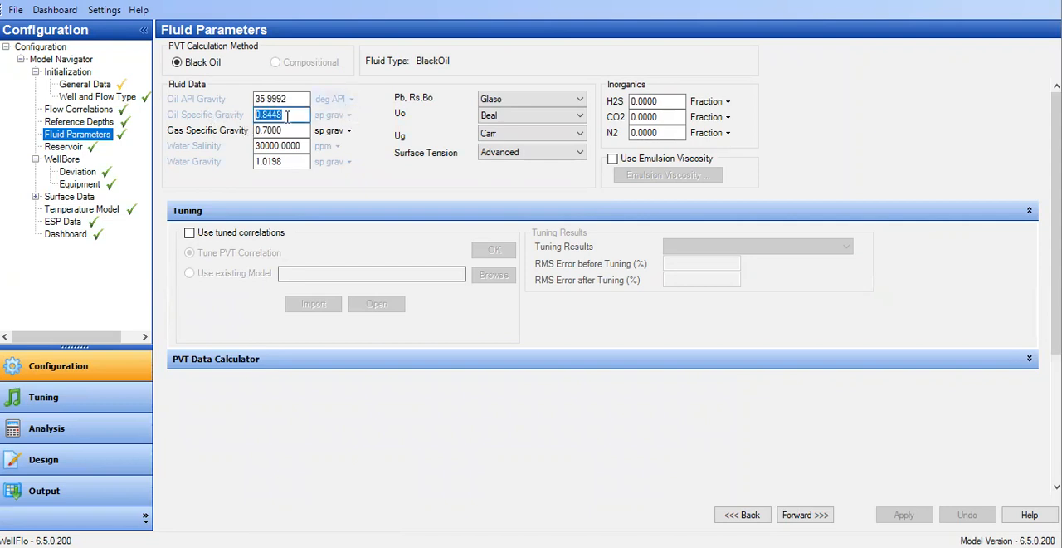
left_click(287, 116)
left_click(297, 146)
double_click(297, 146)
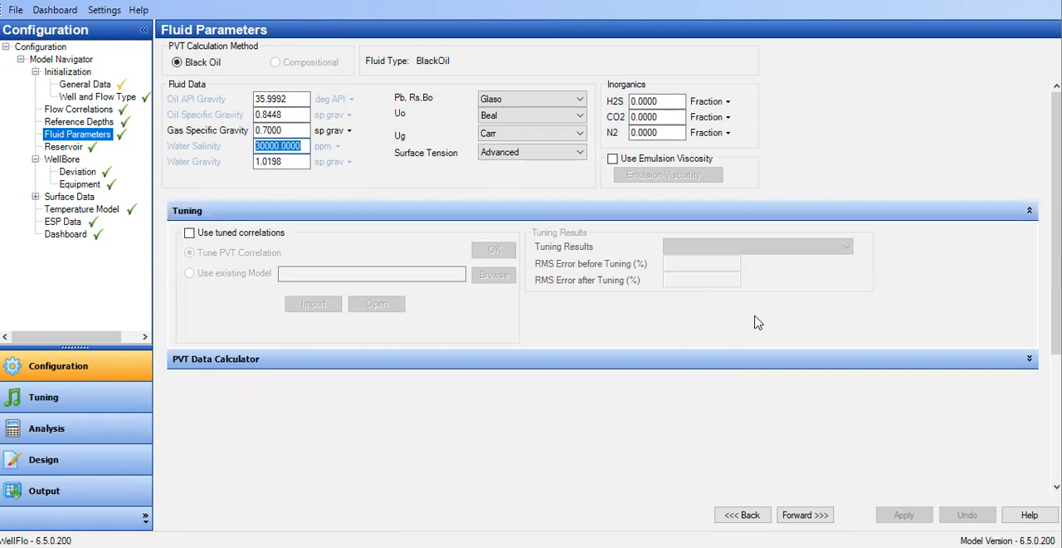
scroll(1039, 112, "down", 3)
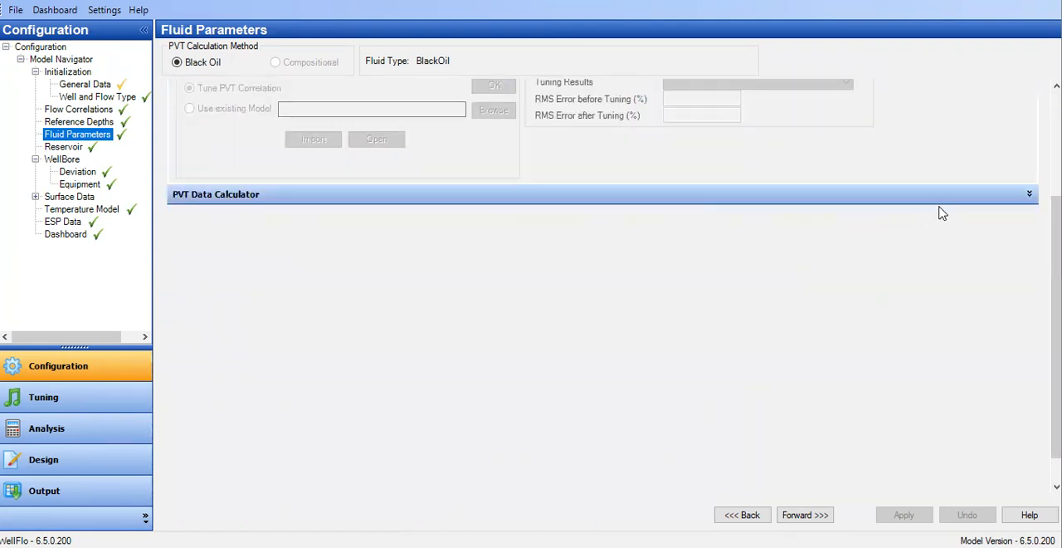
scroll(1027, 202, "up", 3)
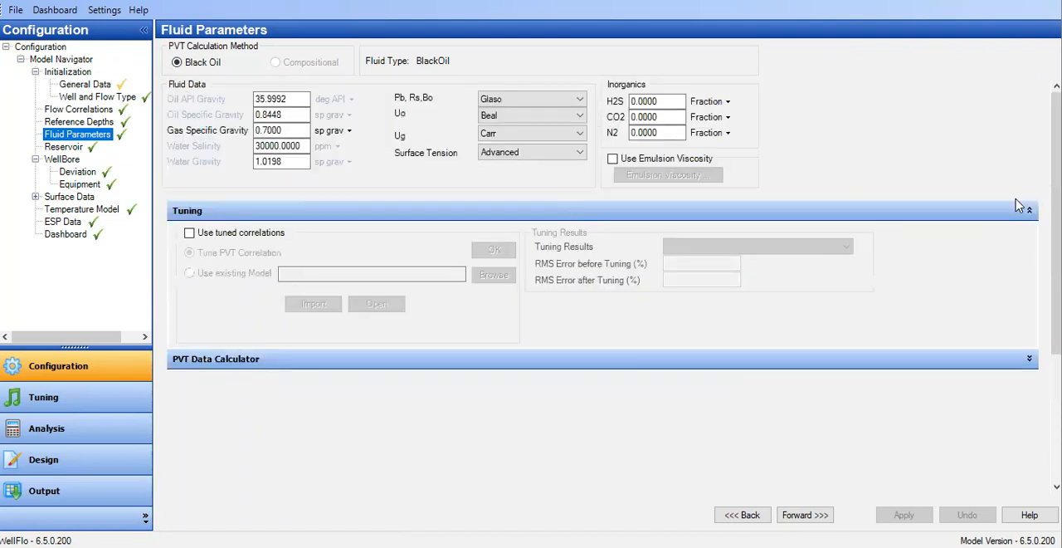
Expand the PVT Data Calculator and calculate the fluid properties at the existing pressure, temperature and produced GOR.
left_click(1028, 358)
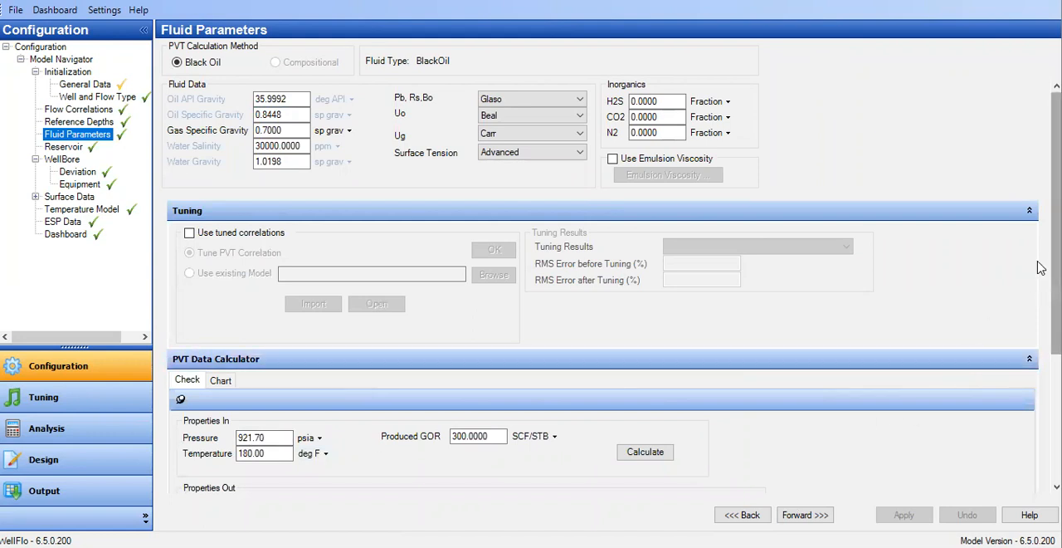
scroll(1040, 365, "down", 3)
scroll(1041, 365, "down", 1)
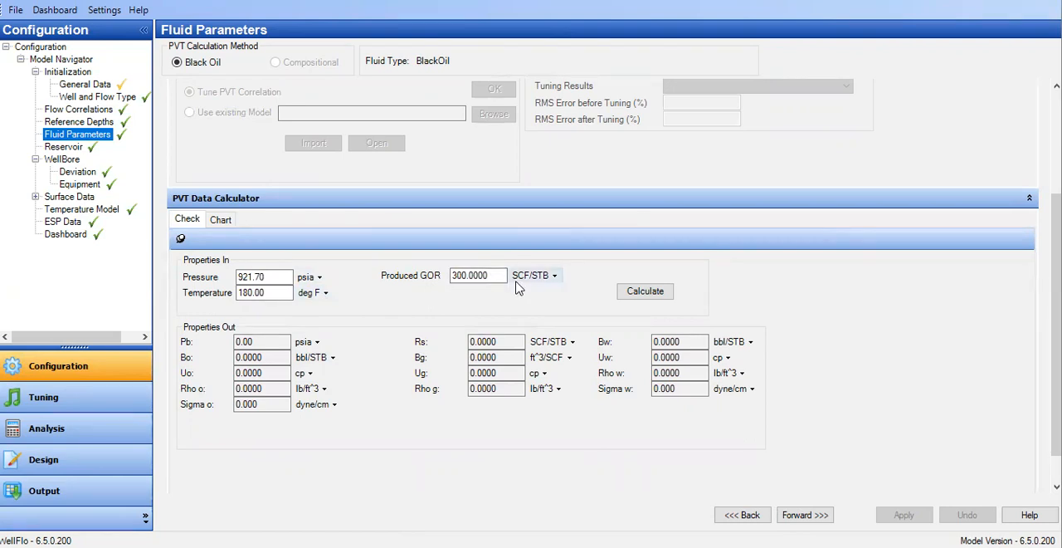
left_click(639, 291)
scroll(653, 298, "up", 3)
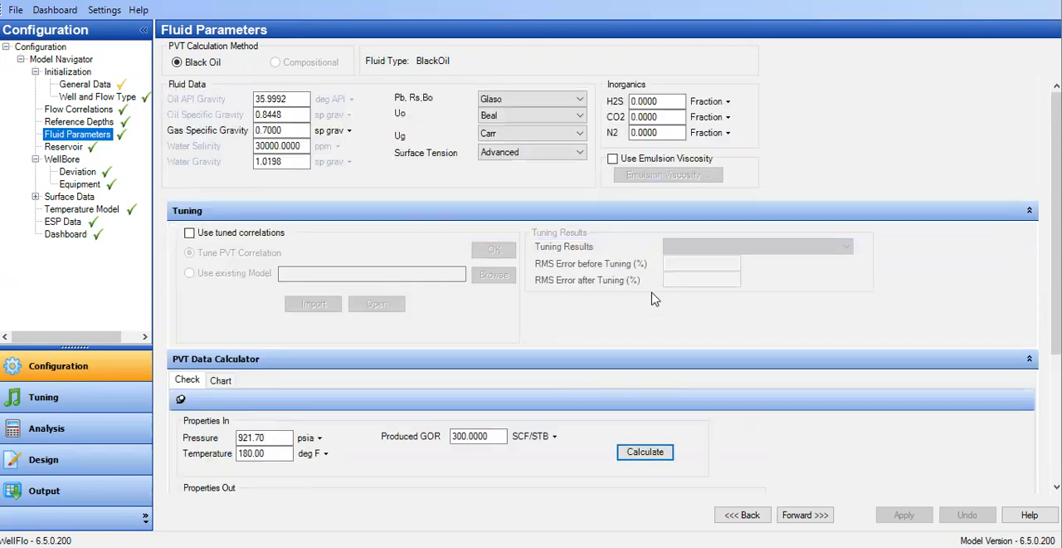
left_click(638, 452)
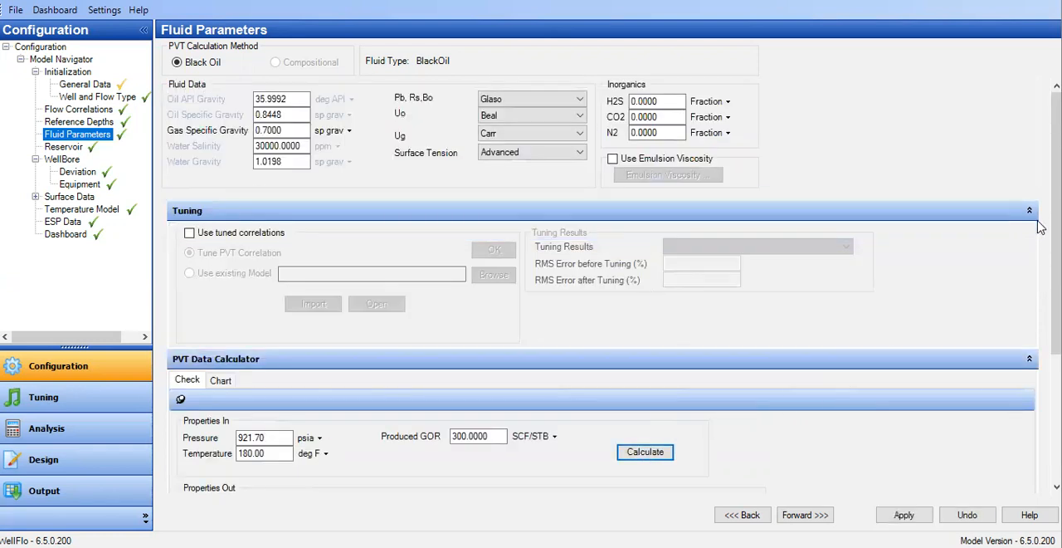
scroll(1037, 249, "down", 3)
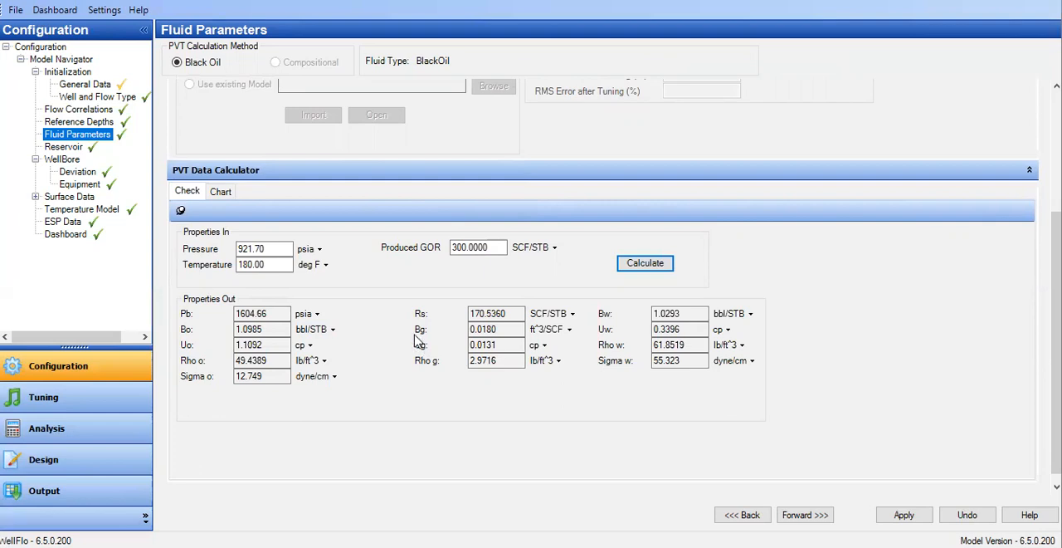
Open the PVT Data Calculator's chart view and set the chart type to Oil Viscosity.
scroll(220, 199, "up", 2)
left_click(221, 199)
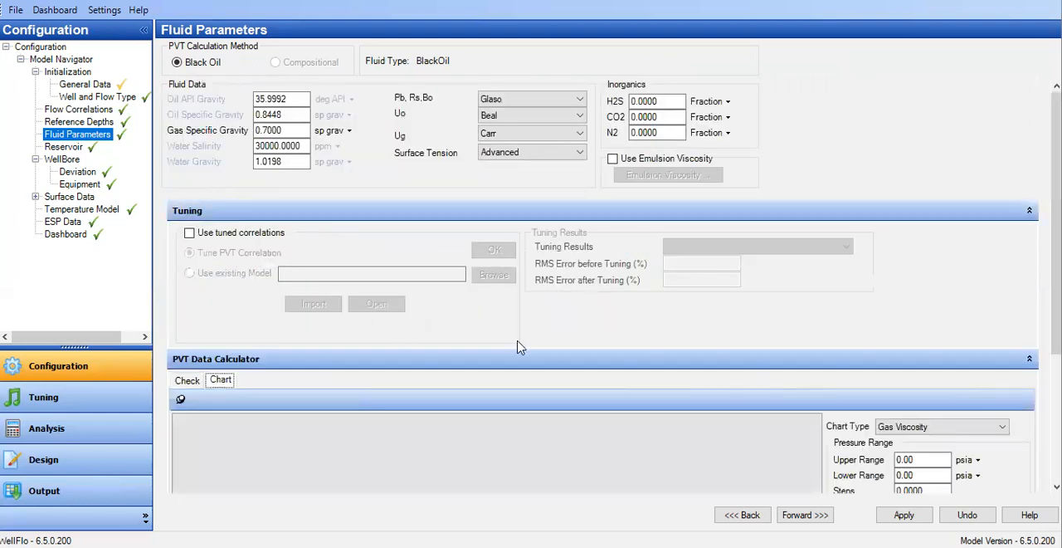
left_click_drag(1054, 124, 1053, 249)
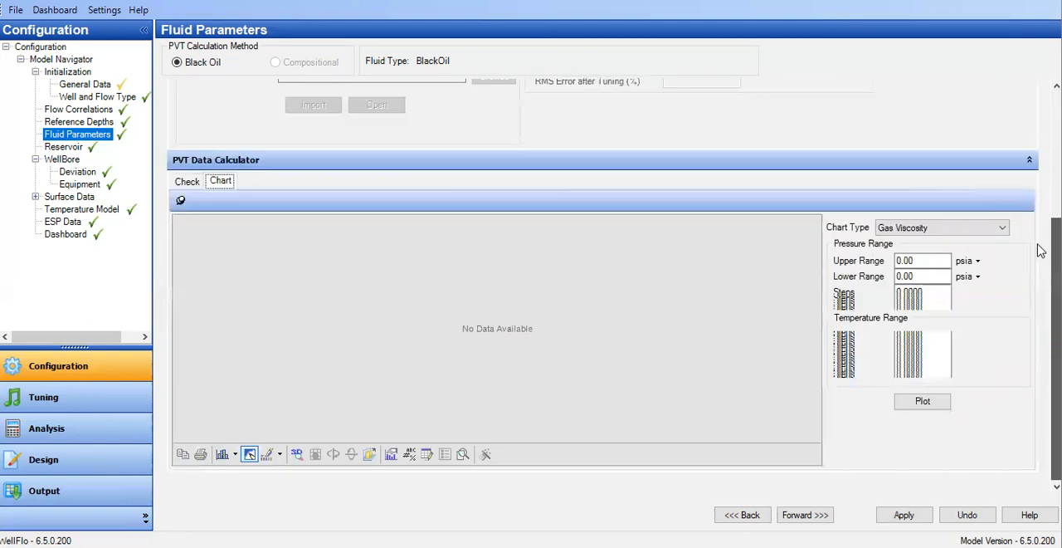
left_click(925, 229)
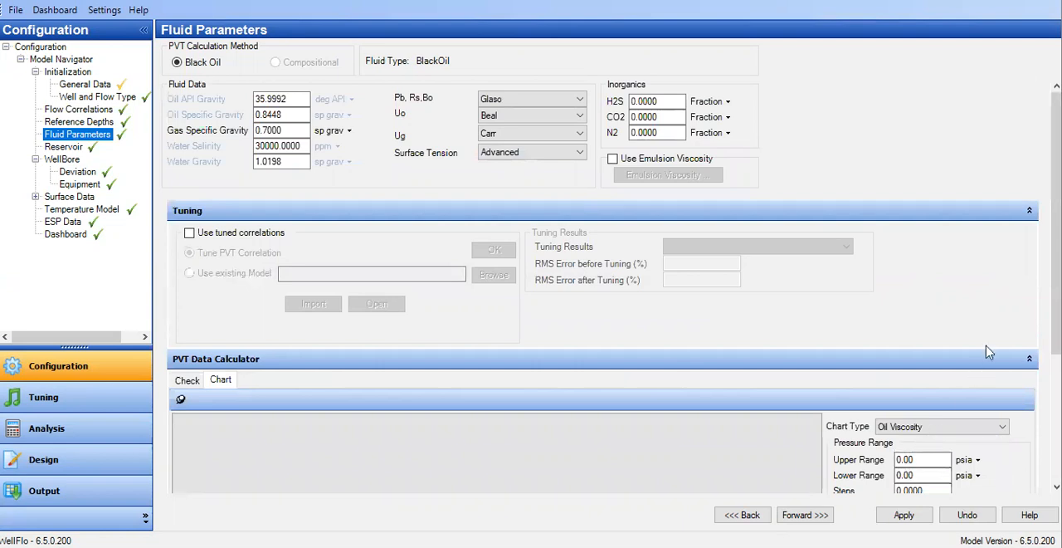
Collapse the Tuning section while keeping the PVT Data Calculator expanded.
left_click_drag(1054, 213, 1014, 379)
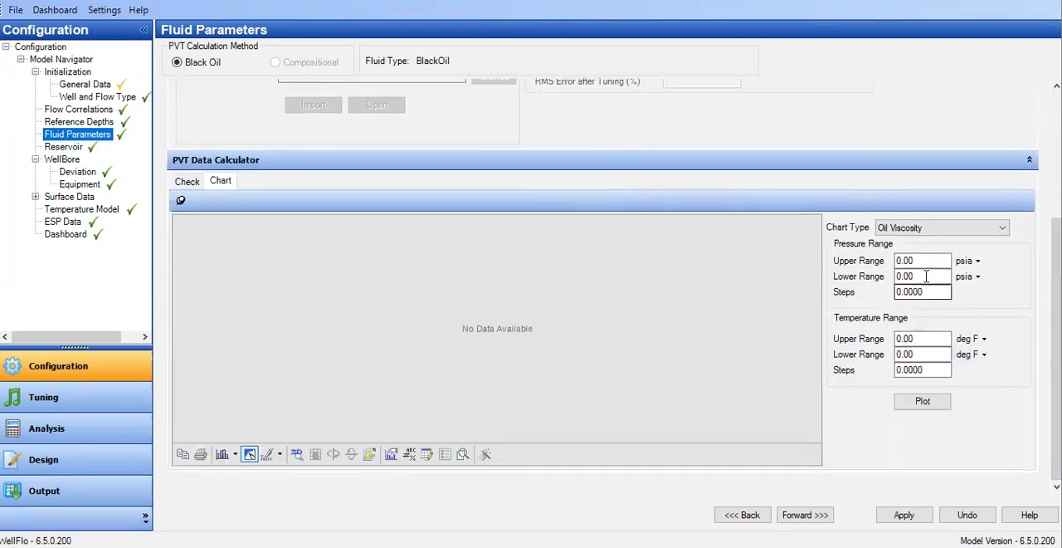
left_click_drag(924, 261, 854, 254)
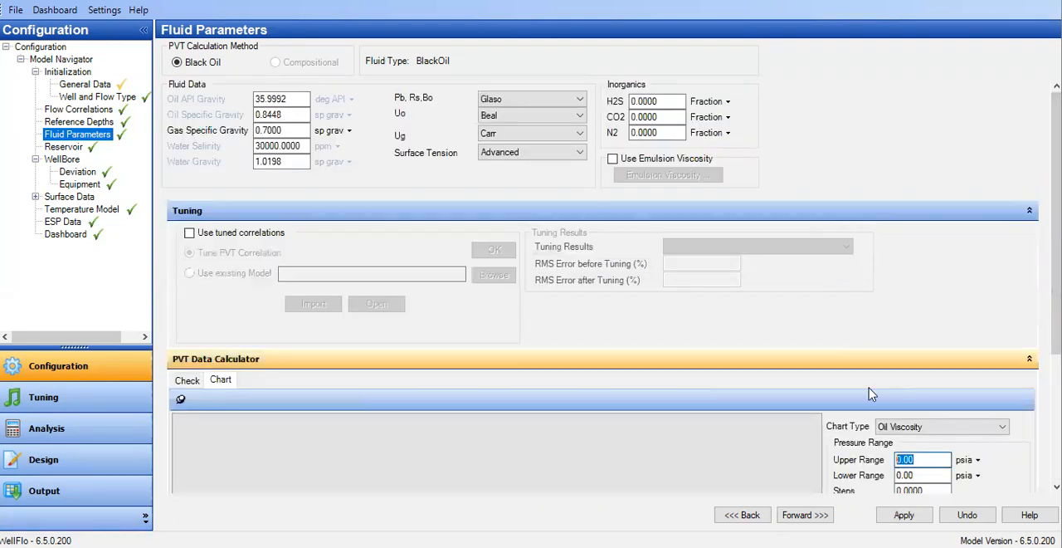
left_click(1028, 359)
left_click(1026, 359)
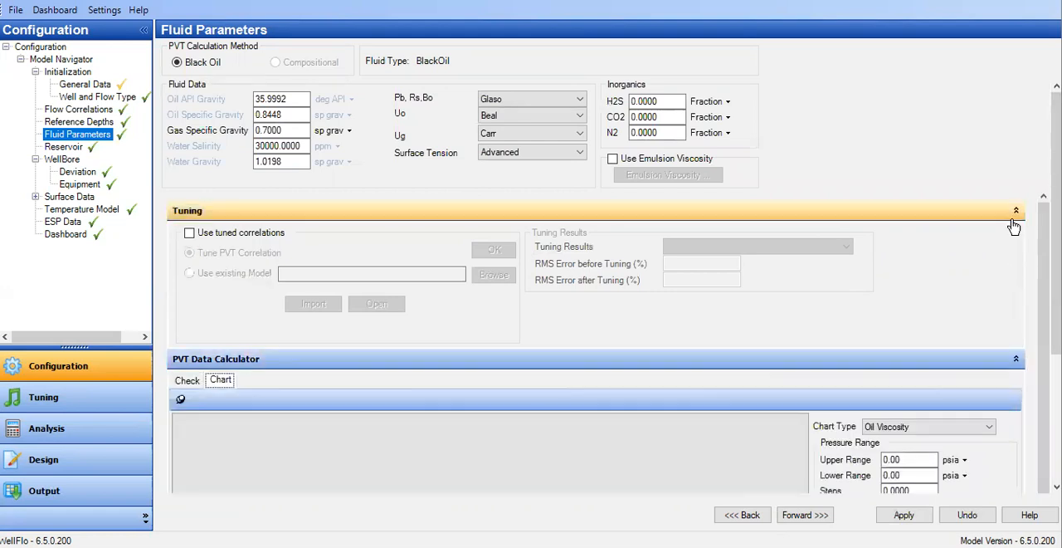
left_click(1027, 211)
Set the chart's pressure range to an upper limit of 921 psia, a lower limit of 15 psia and 10 steps.
left_click(909, 331)
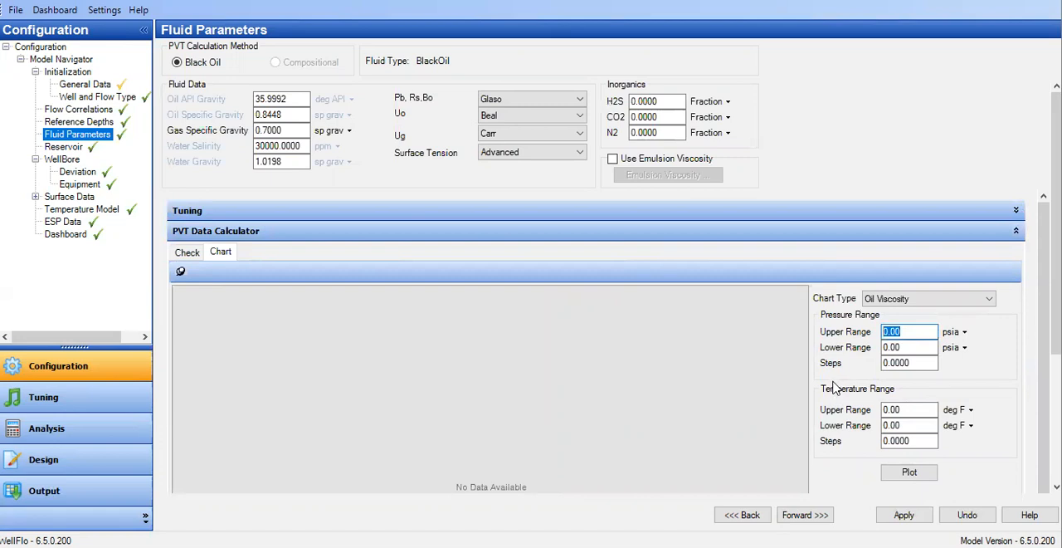
left_click(906, 347)
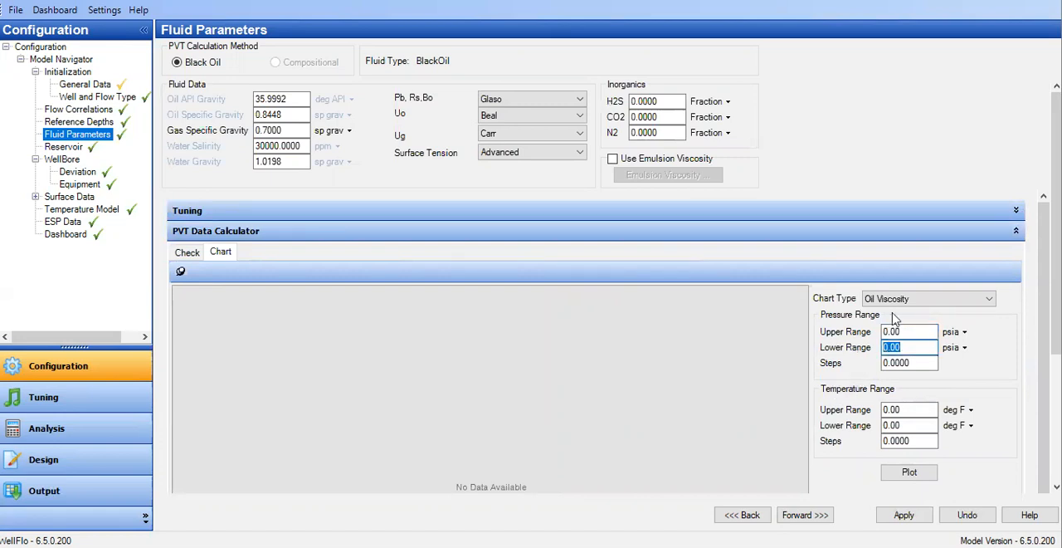
left_click(908, 331)
type("921")
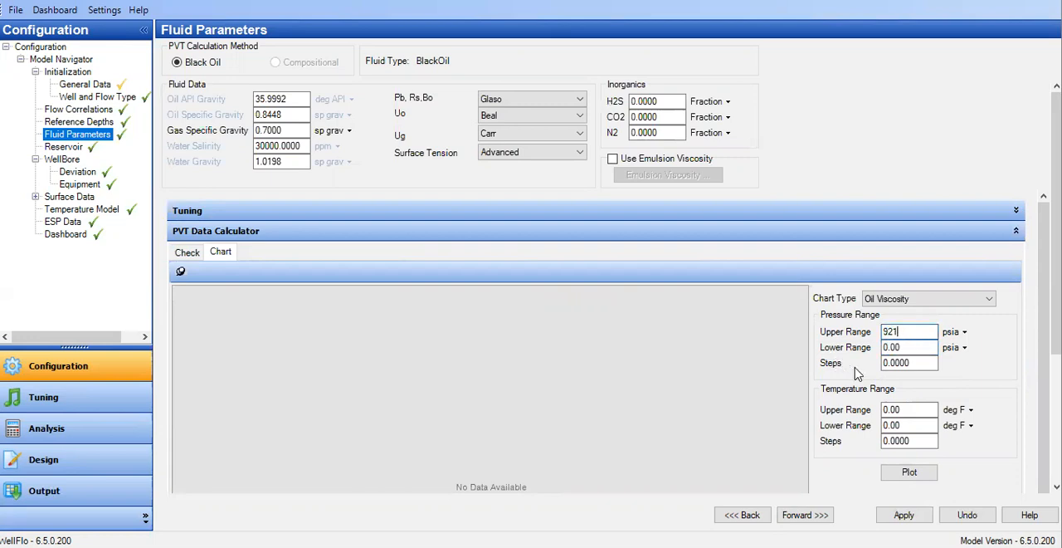
key("Tab")
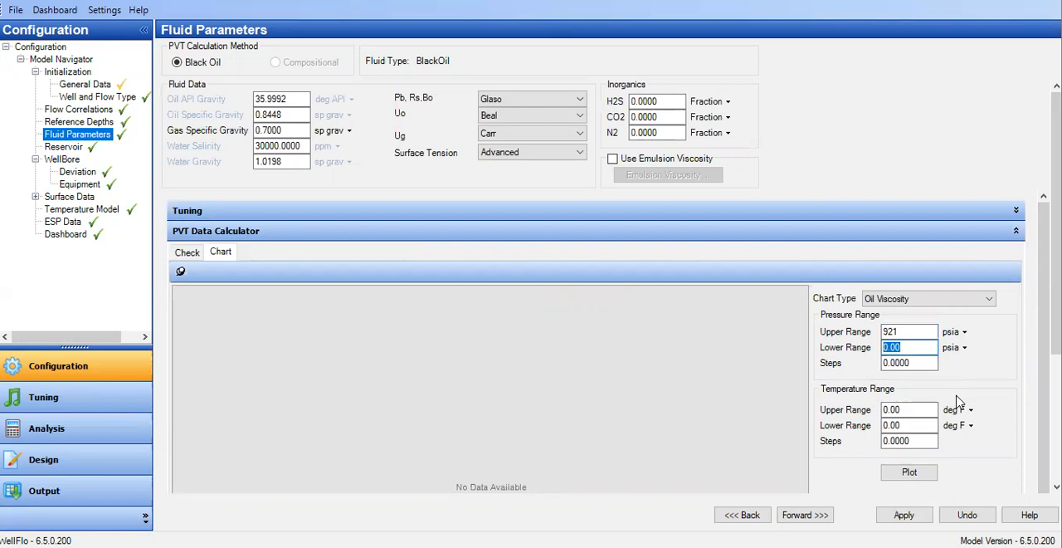
type("1")
key("Tab")
type("10")
key("Tab")
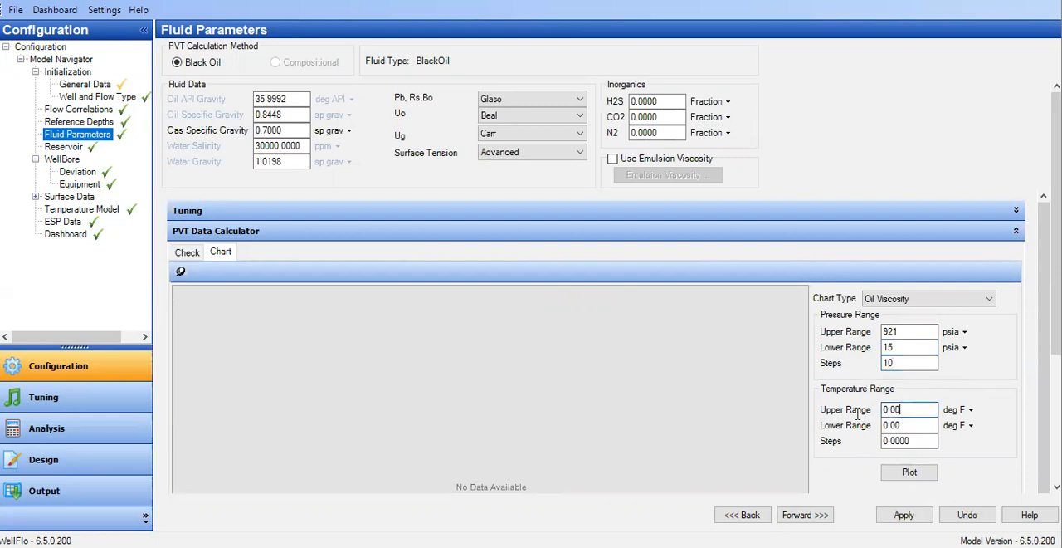
Set both temperature range limits to 180 deg F with 1 step, and plot the oil viscosity chart.
type("180")
key("Tab")
type("1")
key("Tab")
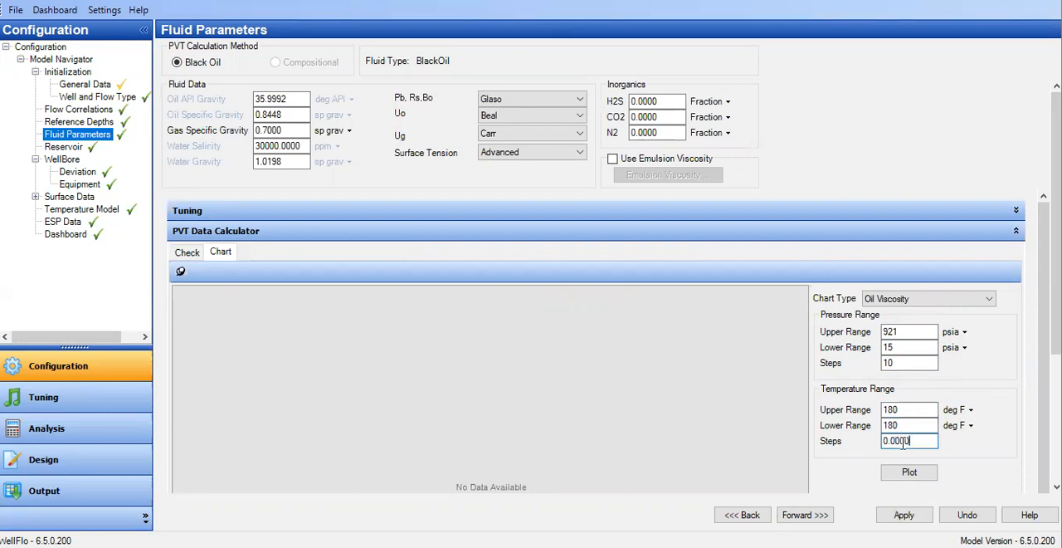
type("1")
left_click(906, 474)
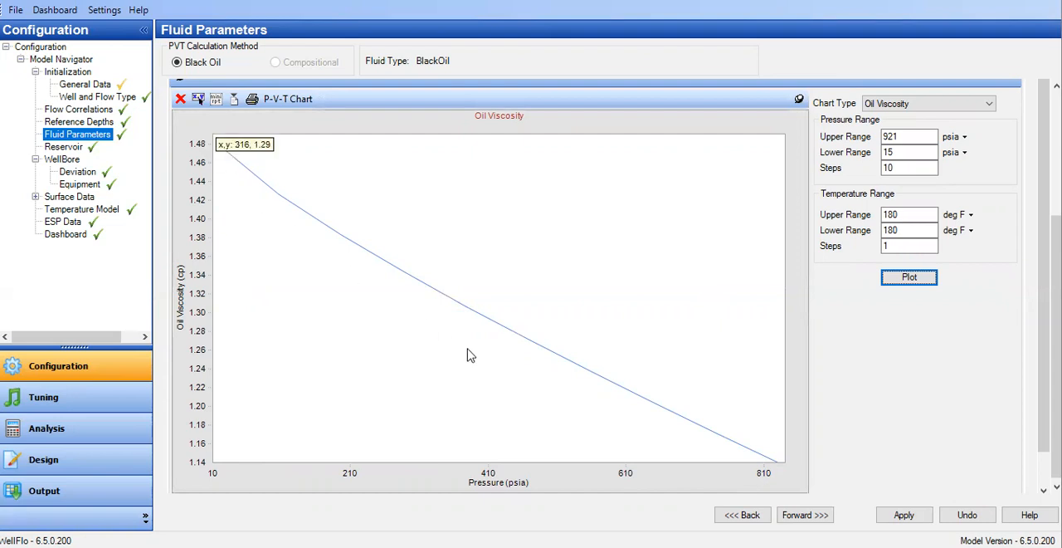
Plot the Oil FVF chart using the same pressure and temperature ranges.
left_click(904, 104)
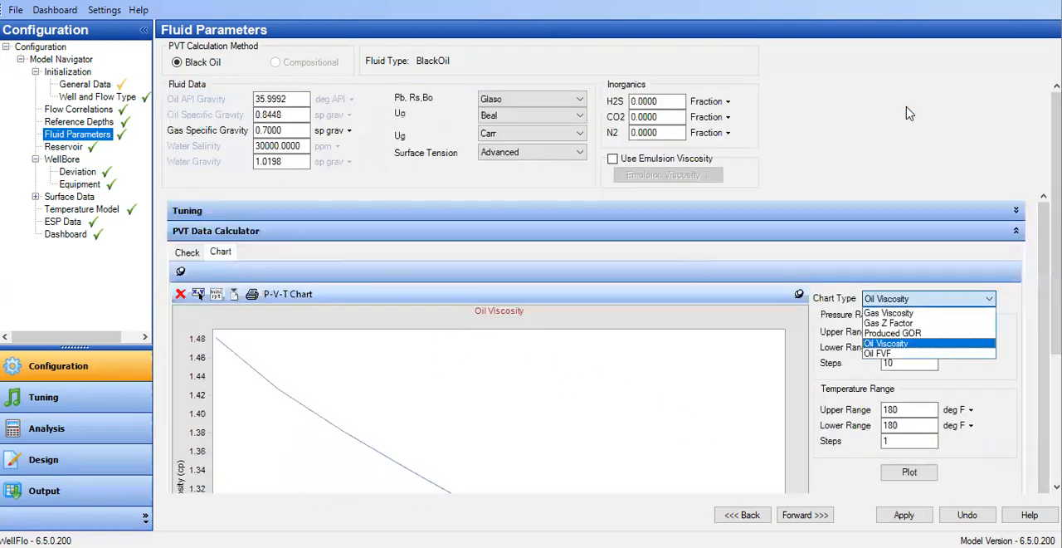
left_click(886, 355)
left_click(909, 471)
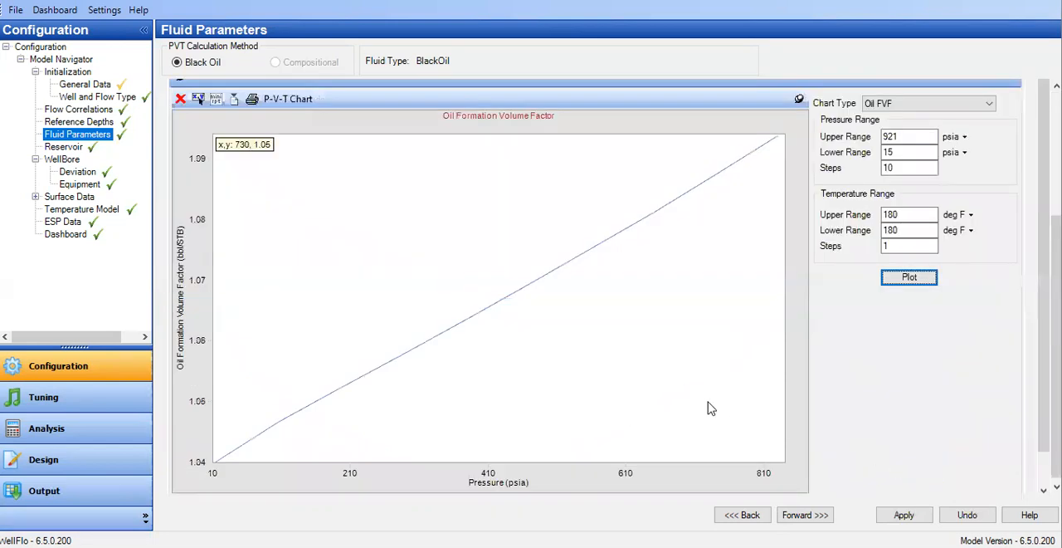
Change the chart type to Gas Z Factor and plot it over the same ranges.
left_click(909, 104)
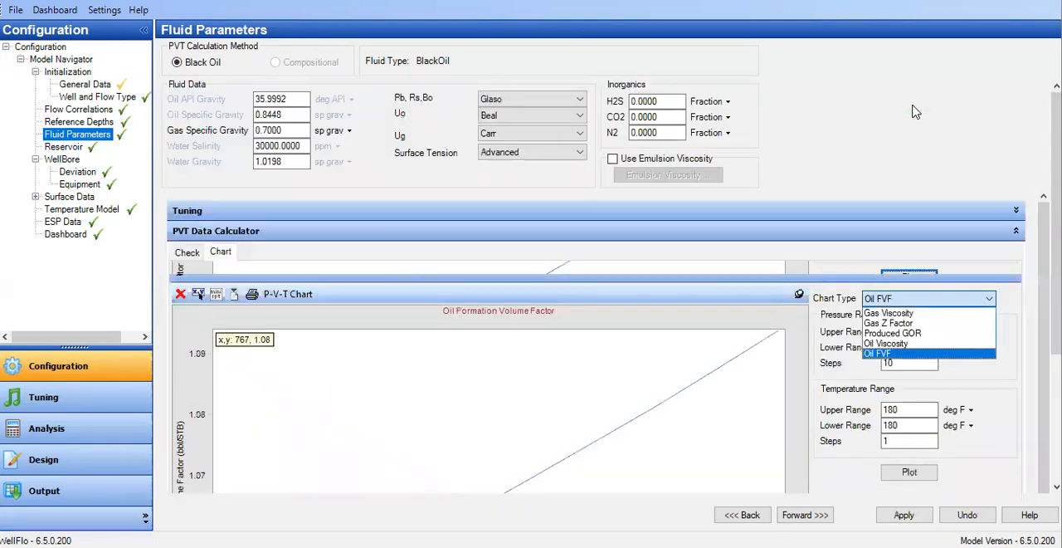
left_click(910, 325)
left_click(909, 471)
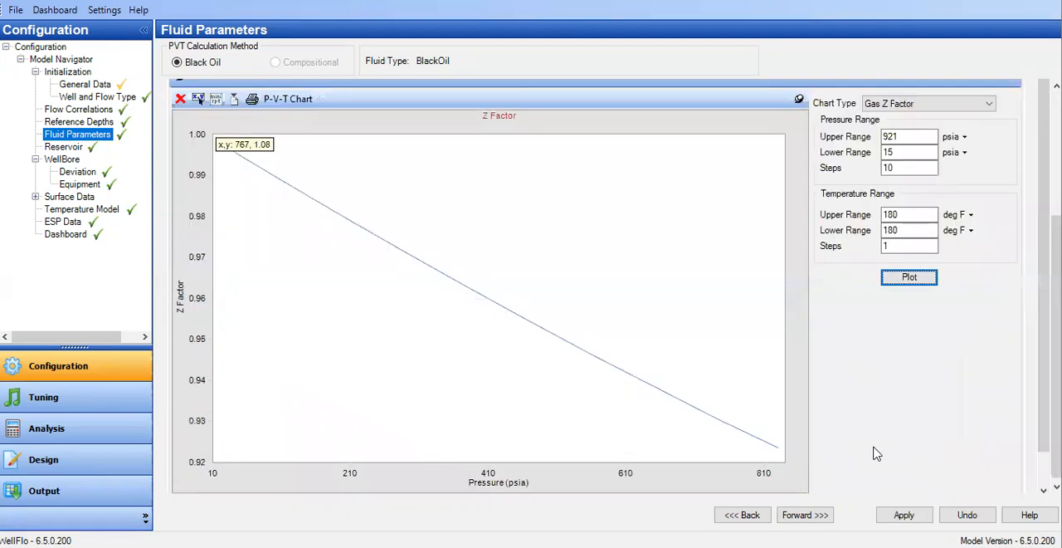
Change the chart type to Gas Viscosity and plot it over the same ranges.
left_click(882, 103)
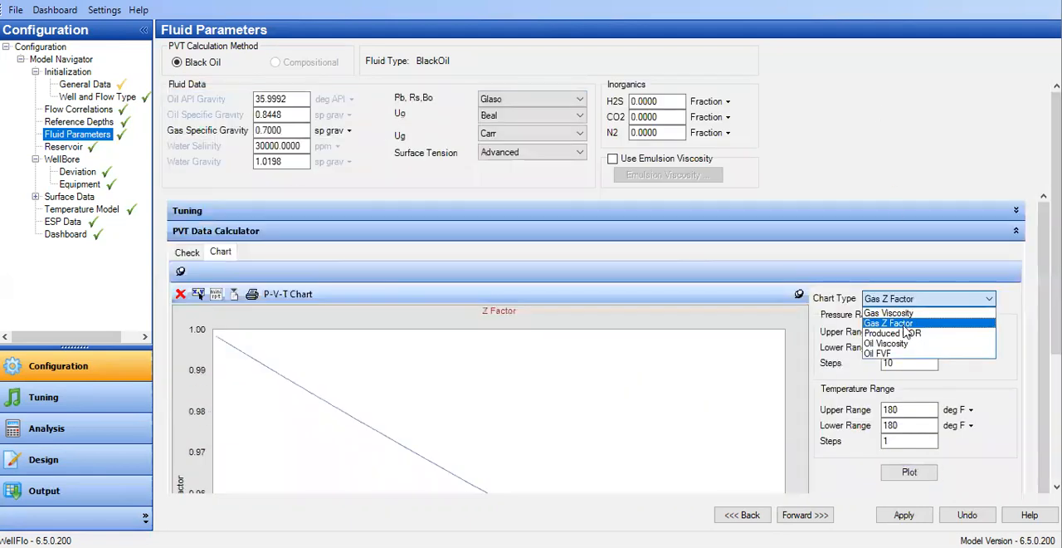
left_click(904, 315)
left_click(913, 473)
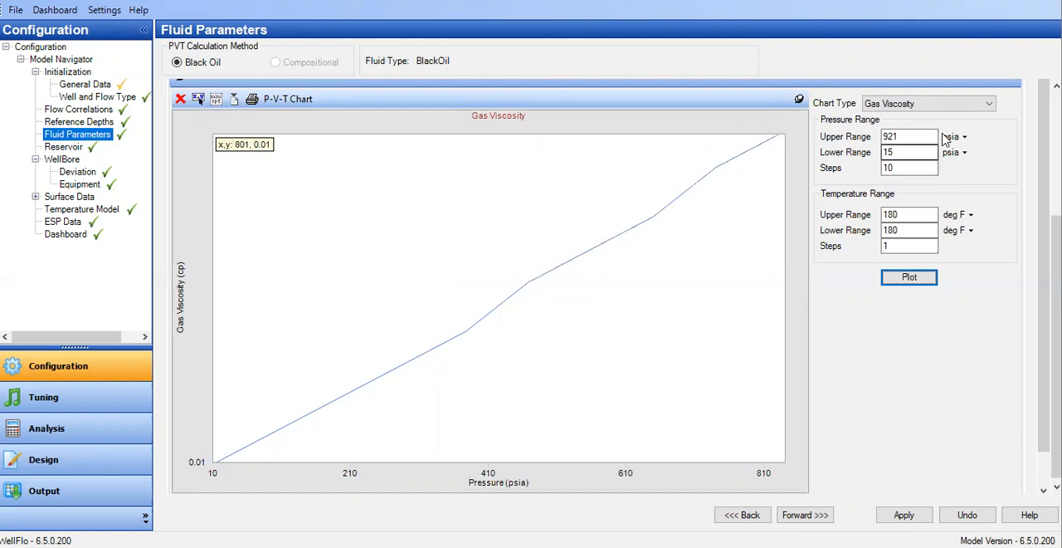
Change the chart type to Produced GOR and plot it over the same pressure and temperature ranges.
left_click(912, 105)
left_click(910, 333)
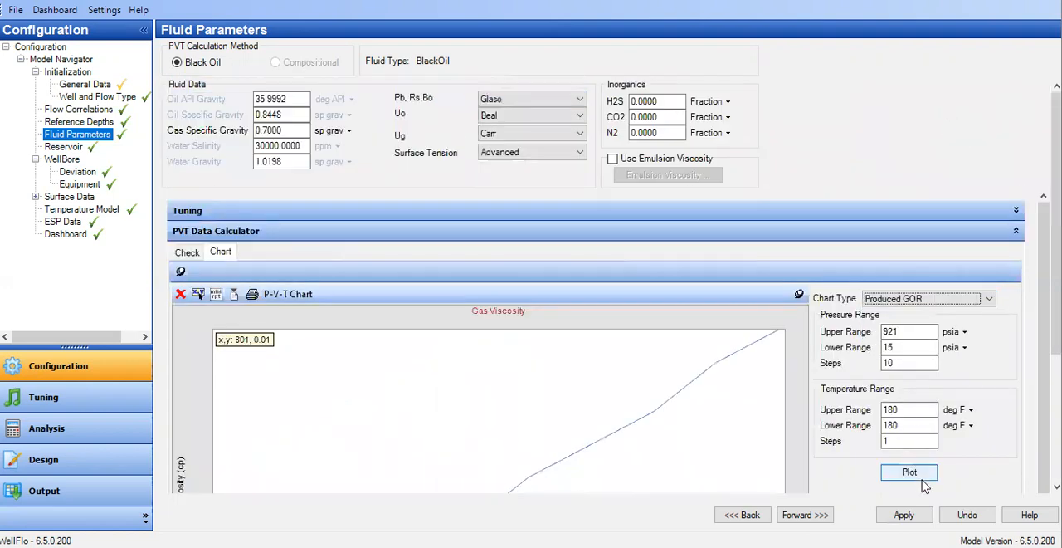
left_click(910, 471)
scroll(782, 438, "down", 2)
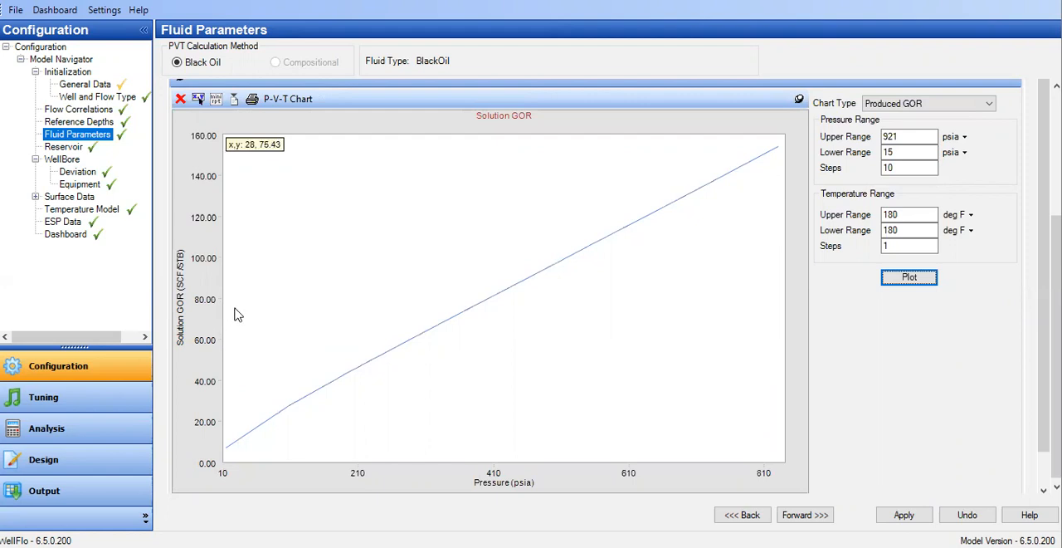
Review the wellbore deviation survey, the tubing and casing equipment data, and the temperature model settings.
left_click(83, 173)
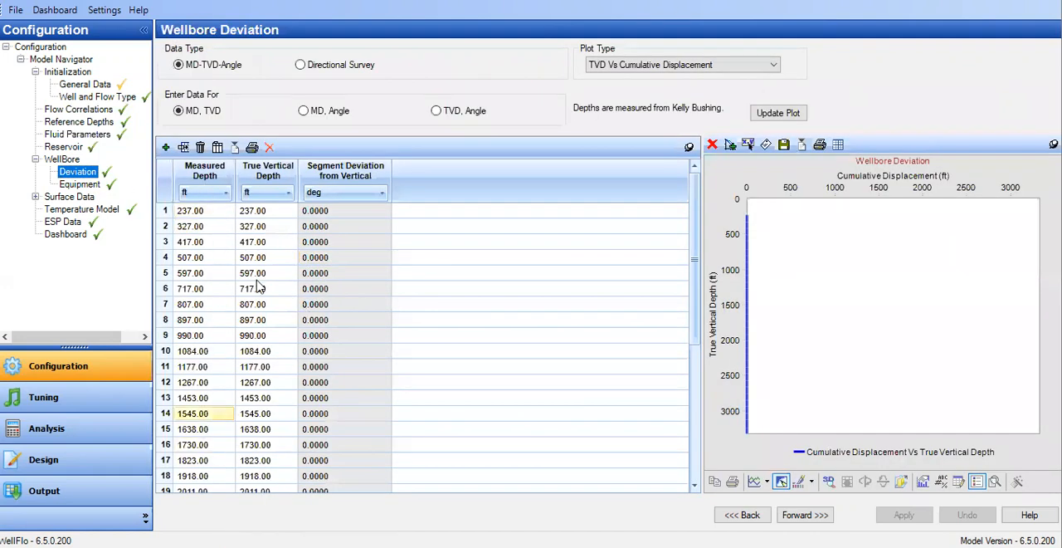
left_click(297, 428)
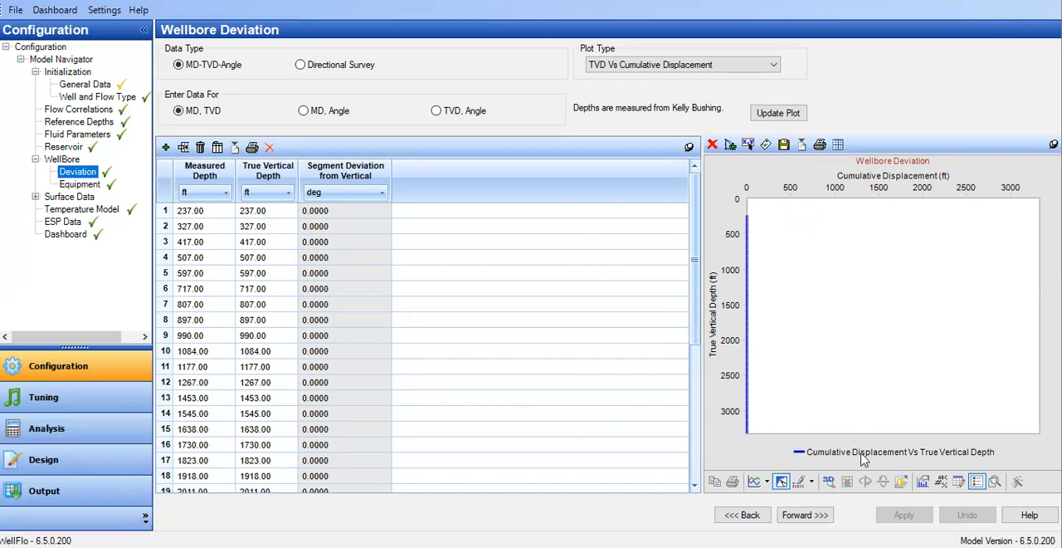
left_click(83, 184)
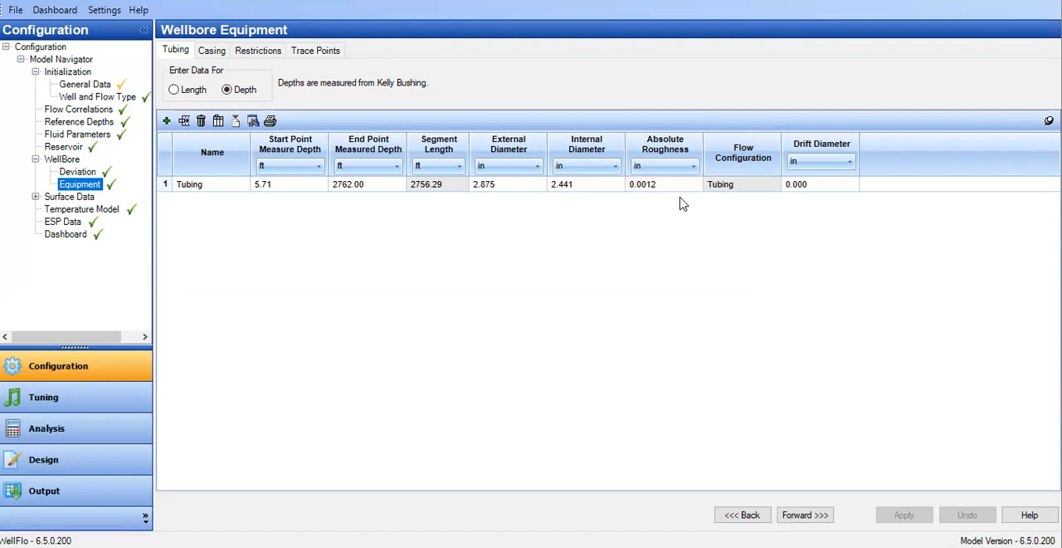
left_click(219, 55)
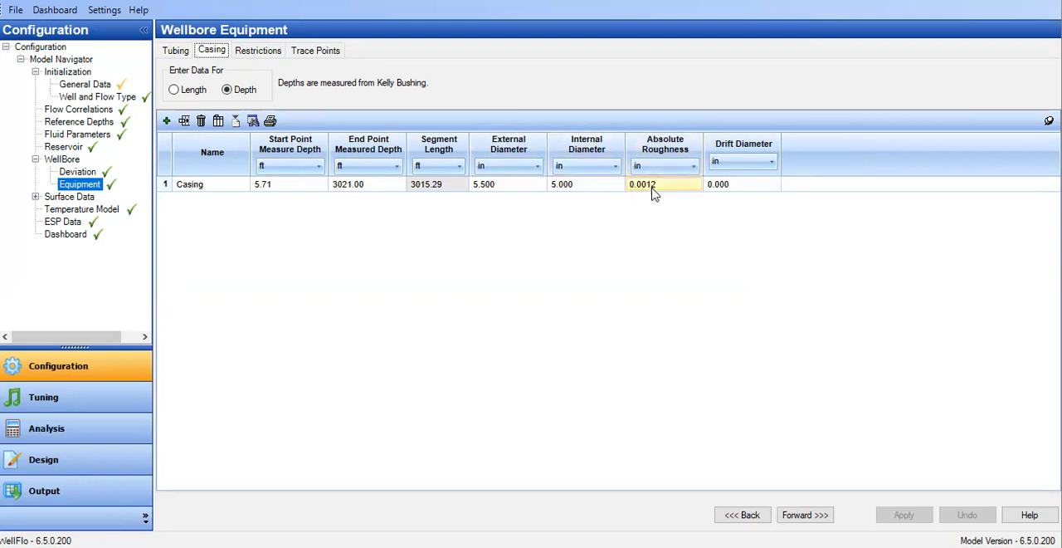
left_click(108, 209)
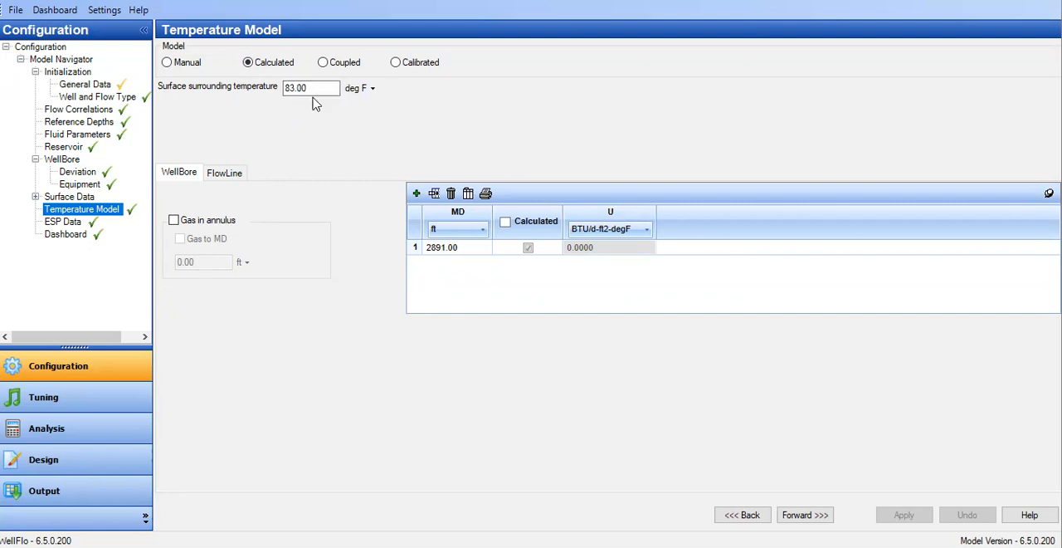
Review the ESP data, examining the pump model, measured depth, maximum equipment O.D., operation frequency and upstream temperature.
left_click(66, 220)
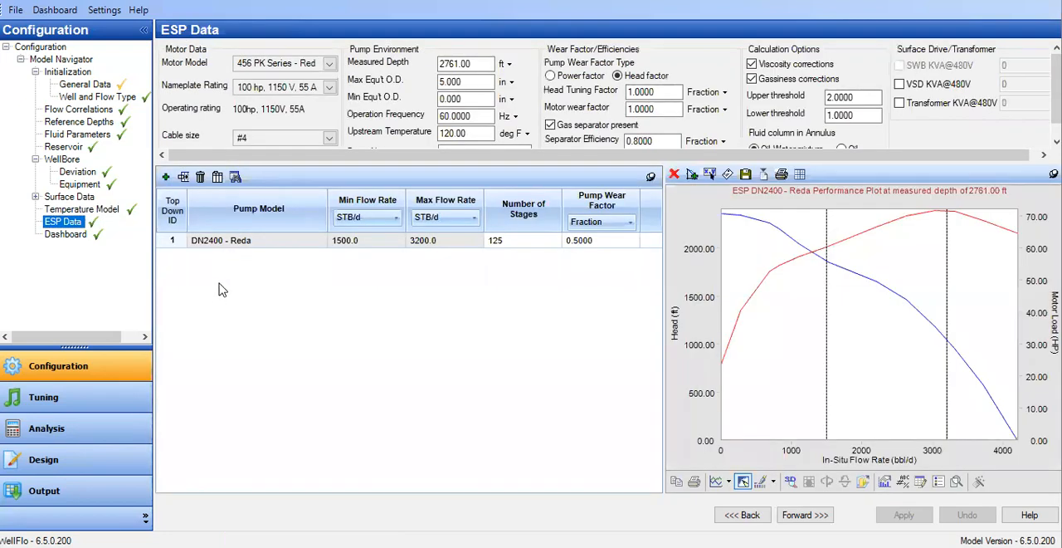
left_click(214, 245)
left_click_drag(975, 169, 976, 242)
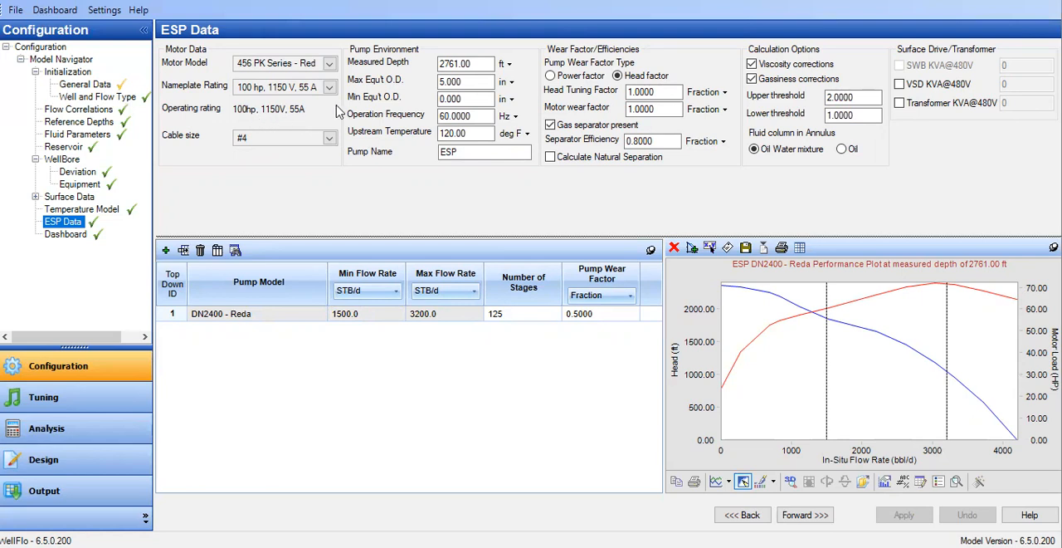
left_click_drag(478, 62, 419, 64)
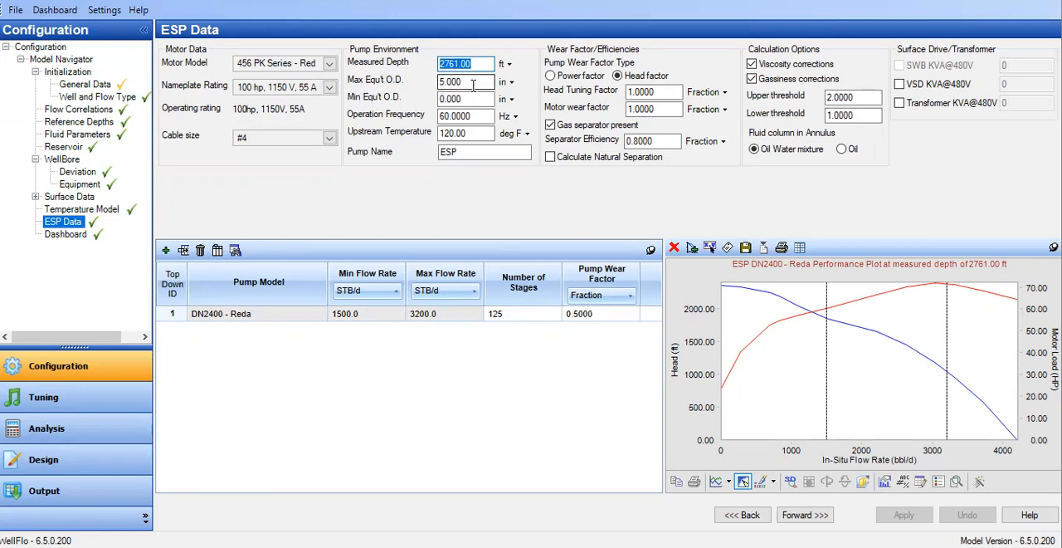
left_click_drag(472, 85, 416, 85)
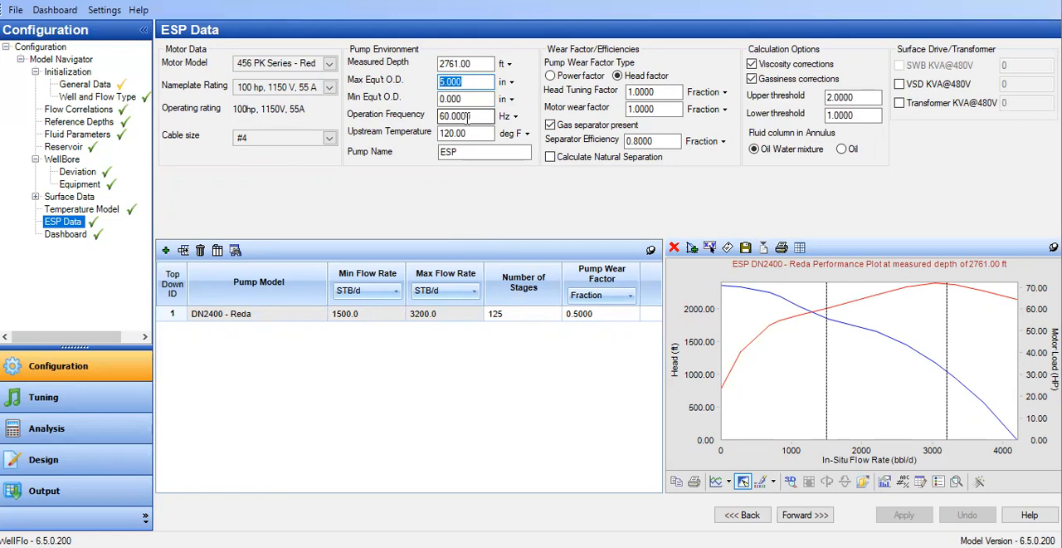
left_click_drag(491, 116, 397, 125)
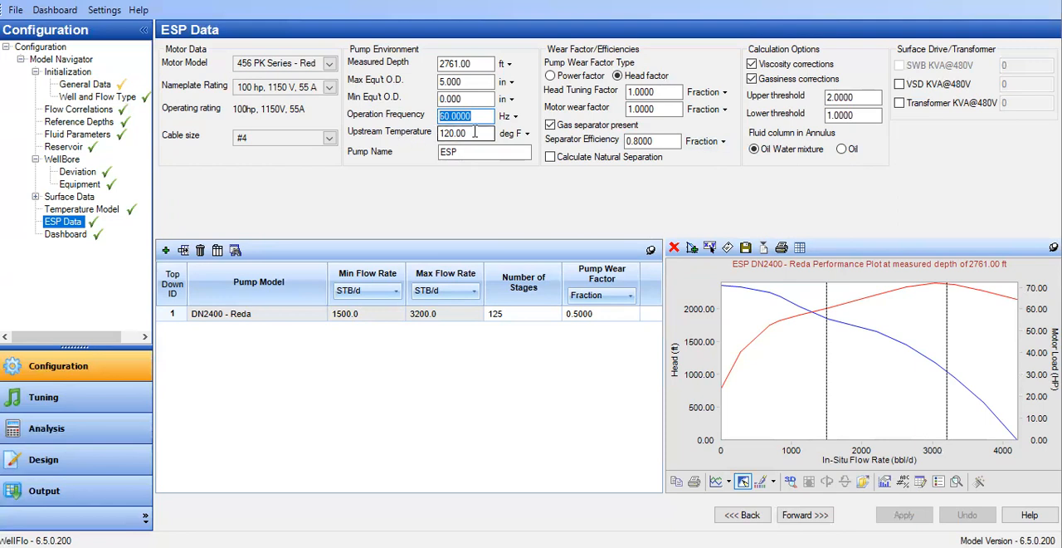
left_click_drag(473, 132, 393, 138)
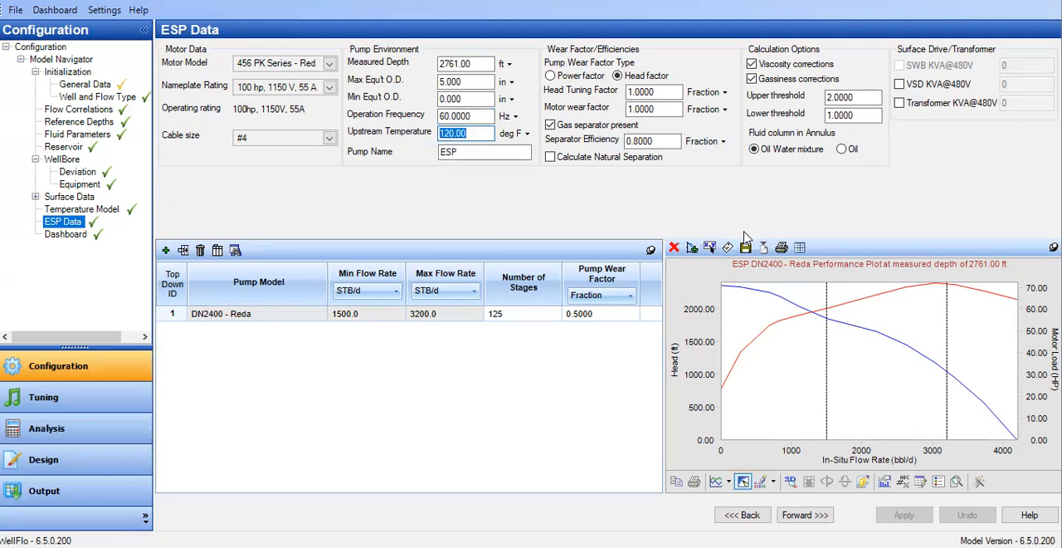
left_click_drag(703, 237, 696, 187)
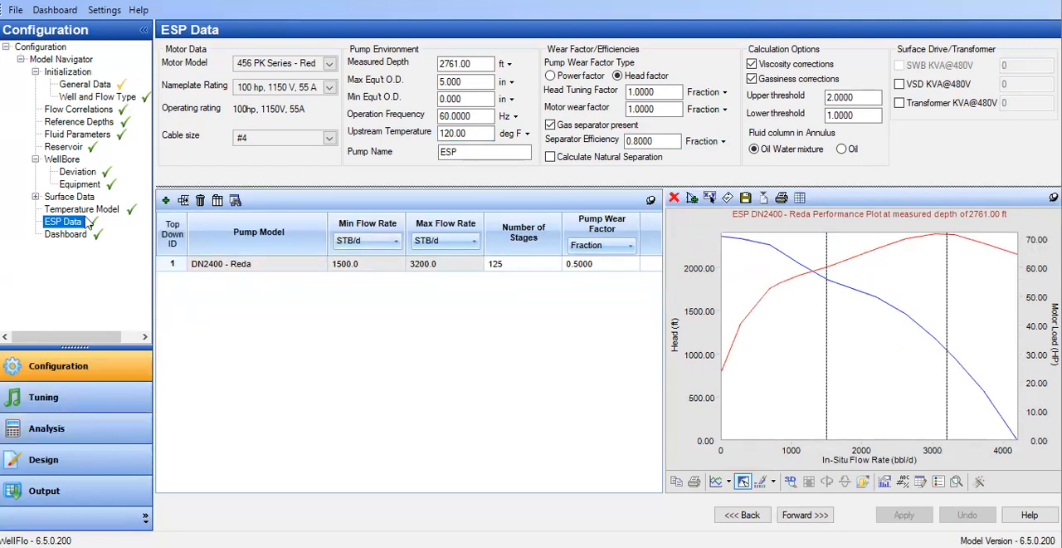
Review the reservoir layer's general data, checking its midperf depth, water cut, test pressure and test rate.
left_click(76, 151)
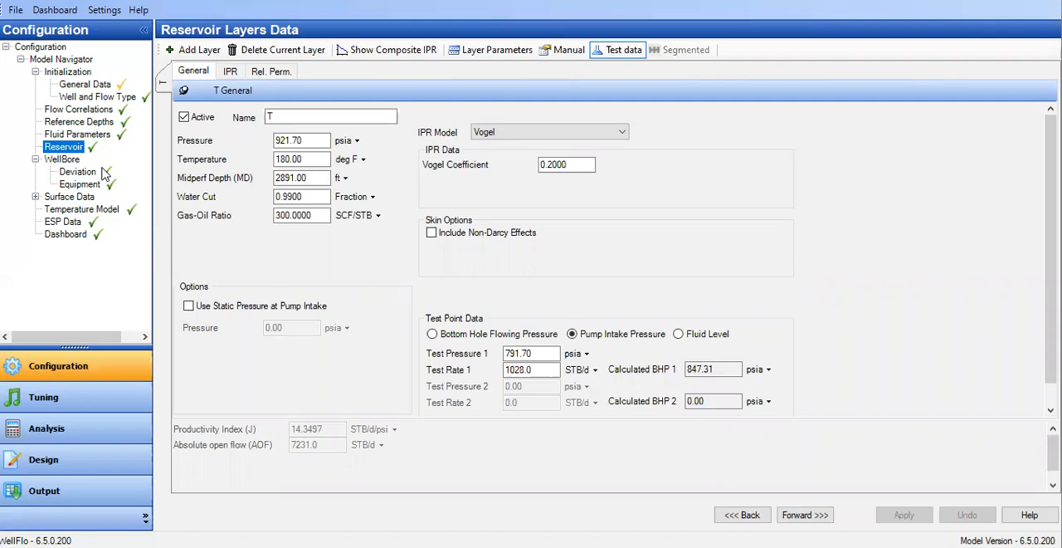
left_click_drag(329, 177, 243, 183)
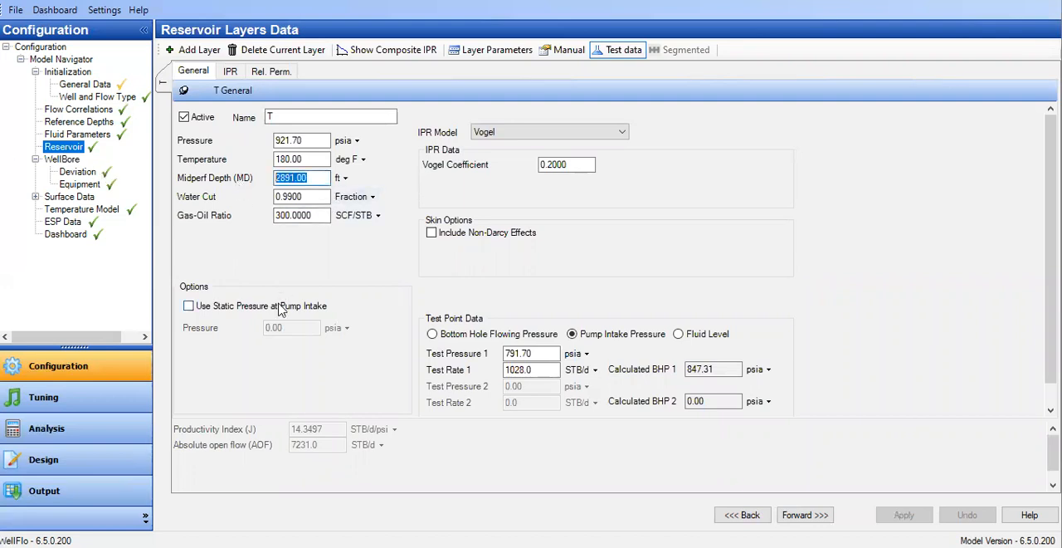
left_click_drag(308, 196, 255, 194)
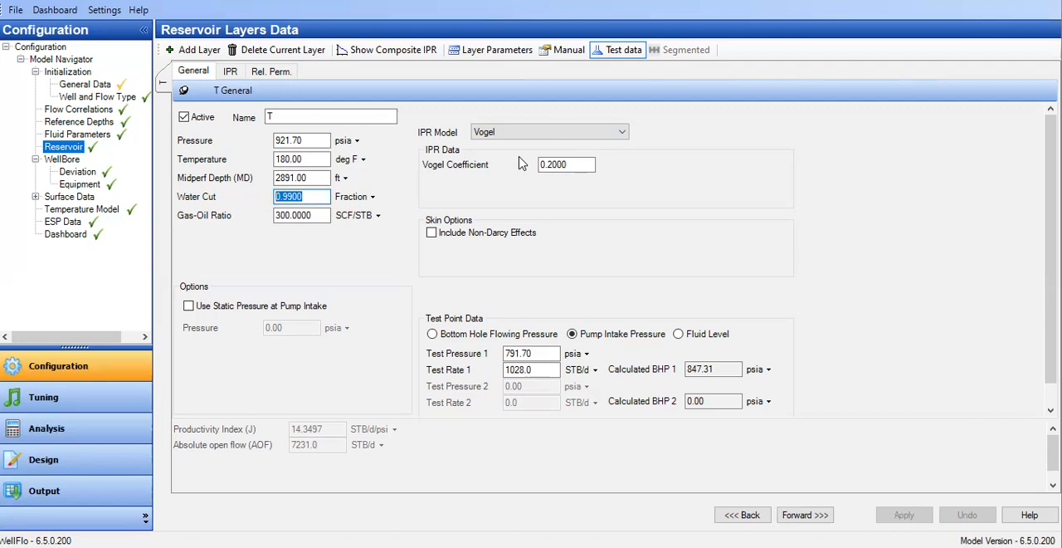
left_click(551, 352)
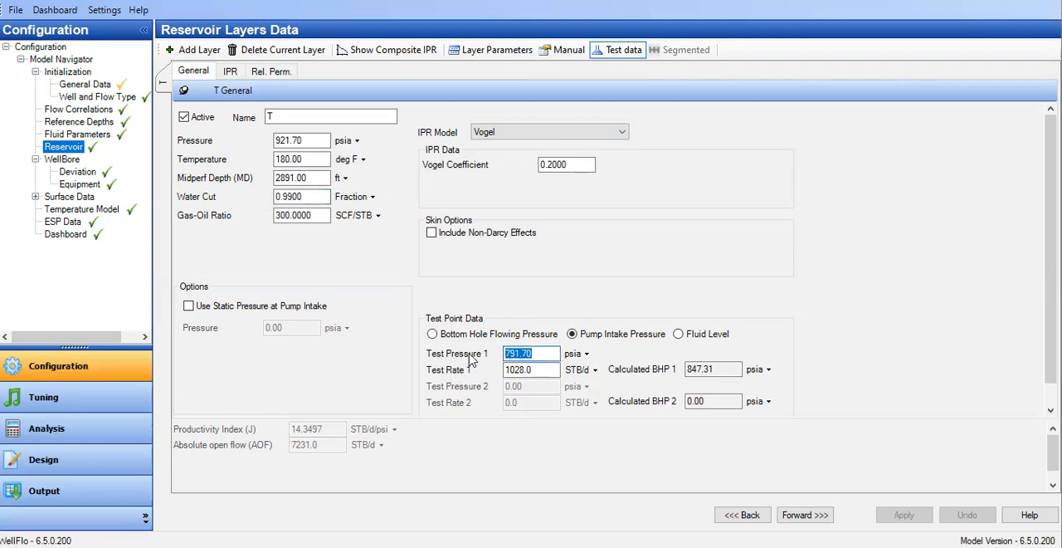
left_click(521, 375)
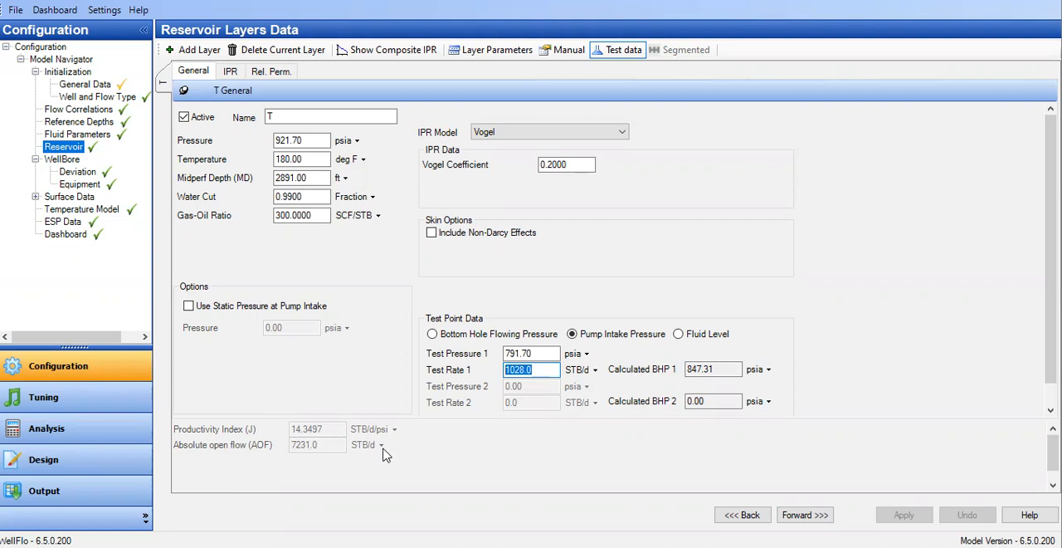
Inspect the reservoir layer's IPR curve and test point, along with its relative permeability end-point parameters.
left_click(231, 72)
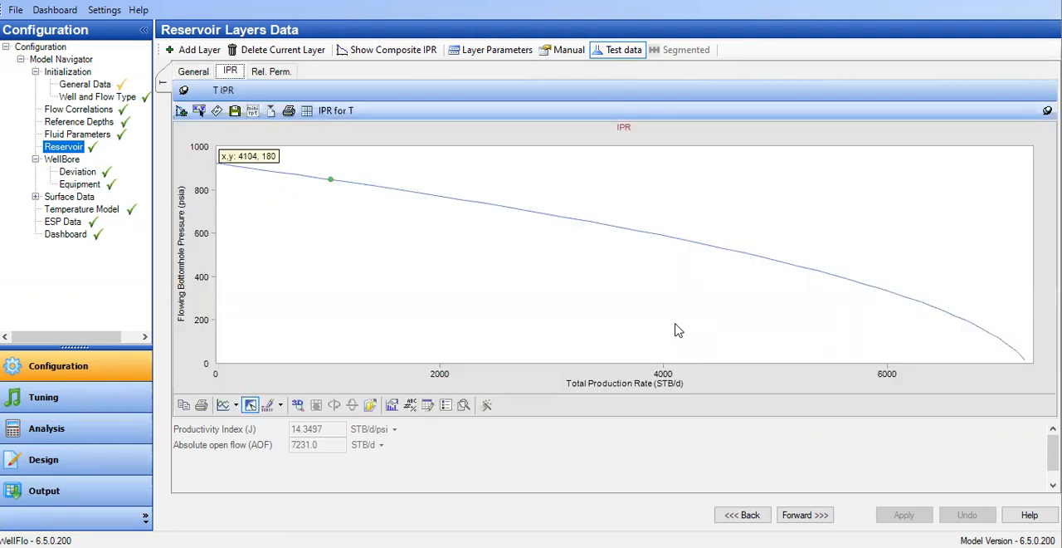
left_click(329, 179)
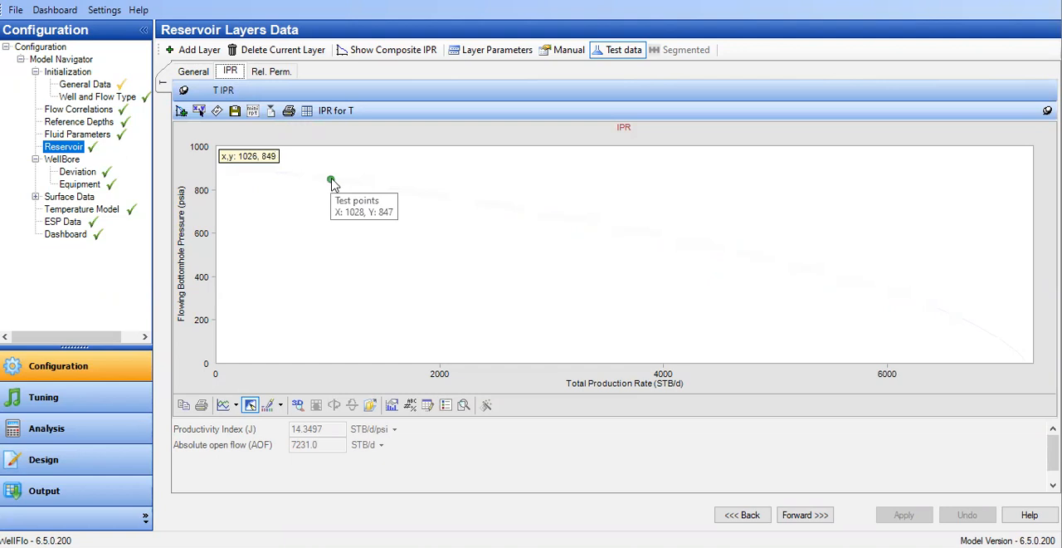
left_click(286, 75)
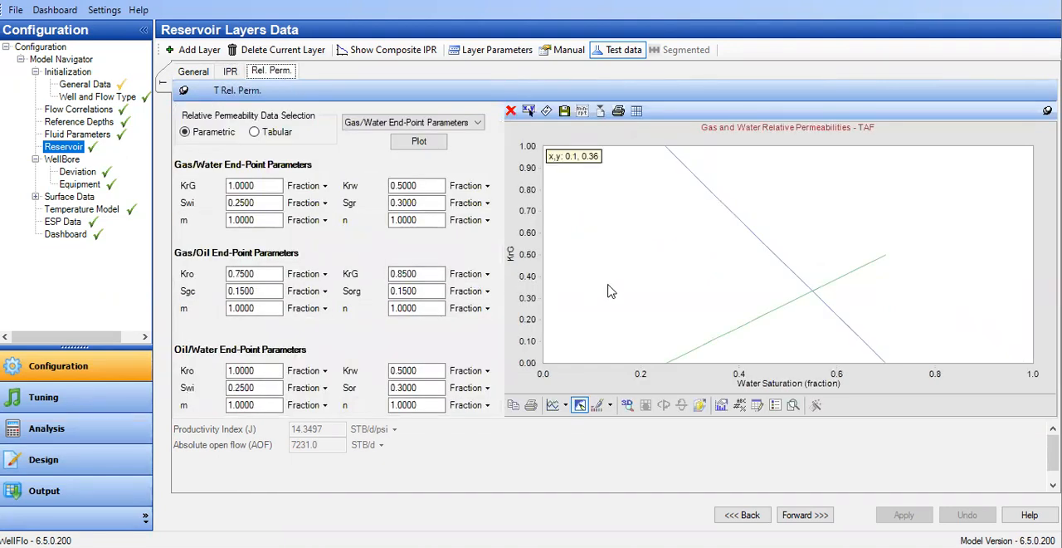
left_click(253, 203)
left_click(275, 291)
left_click_drag(396, 419, 390, 455)
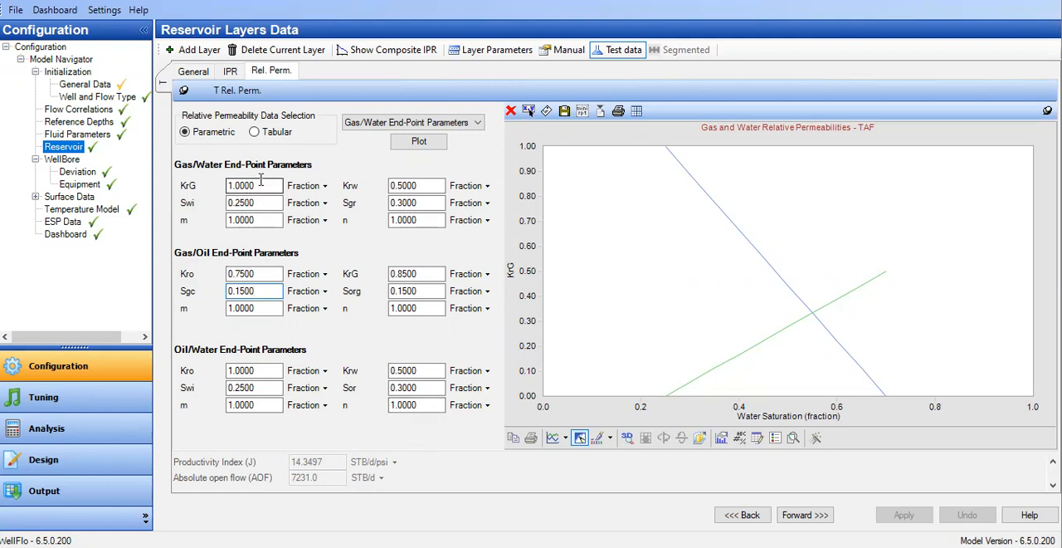
left_click(260, 288)
left_click(232, 75)
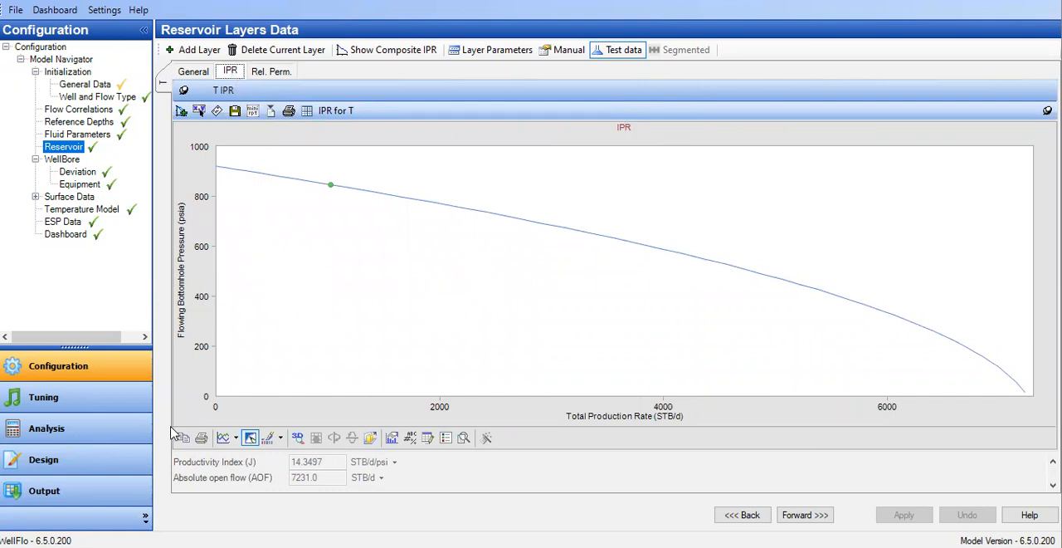
Open the operating conditions analysis and check its ESP performance and flow curves result views.
left_click(104, 429)
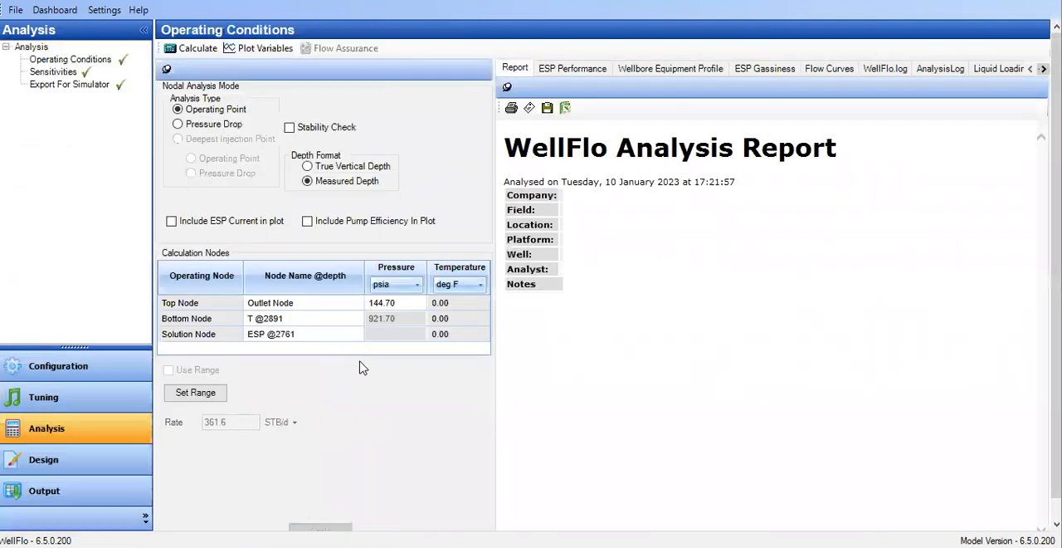
left_click(561, 70)
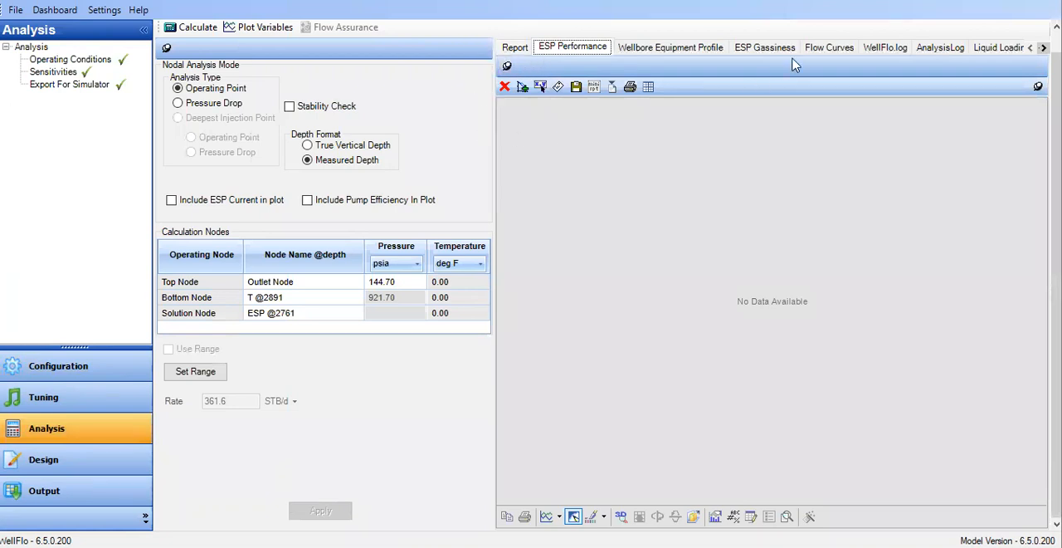
left_click(842, 51)
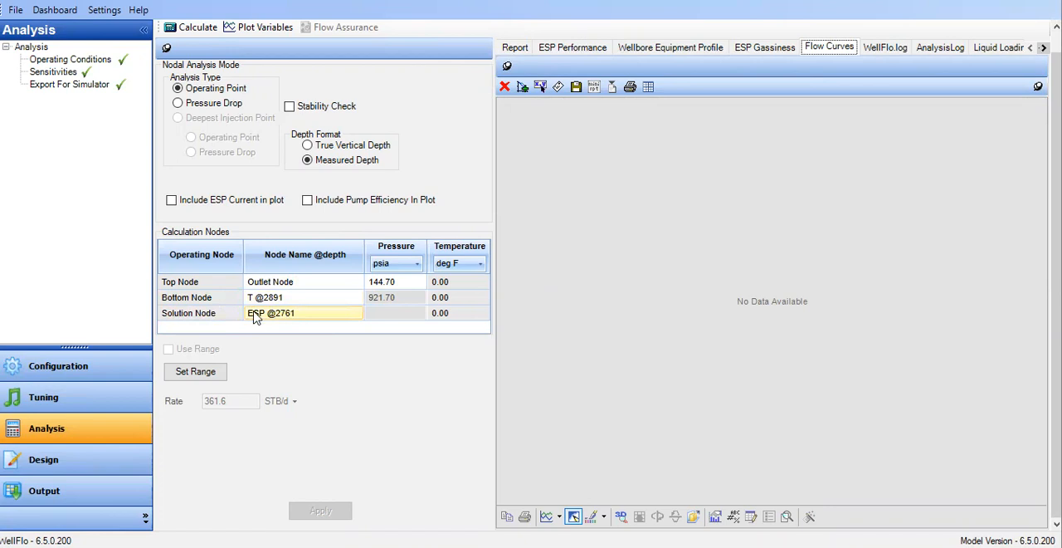
Fill the analysis flow rates with the automatic range and accept them.
left_click(215, 380)
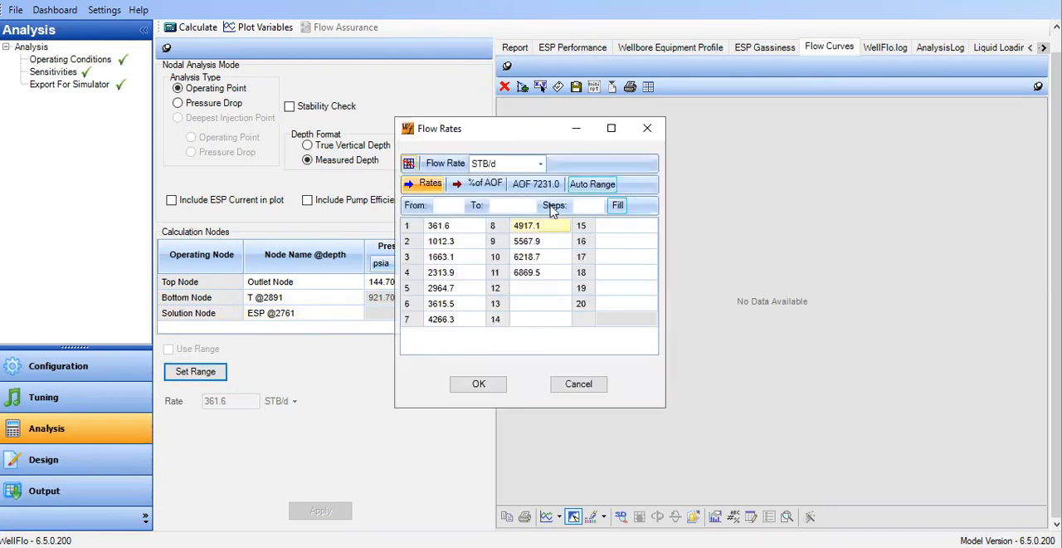
left_click(478, 186)
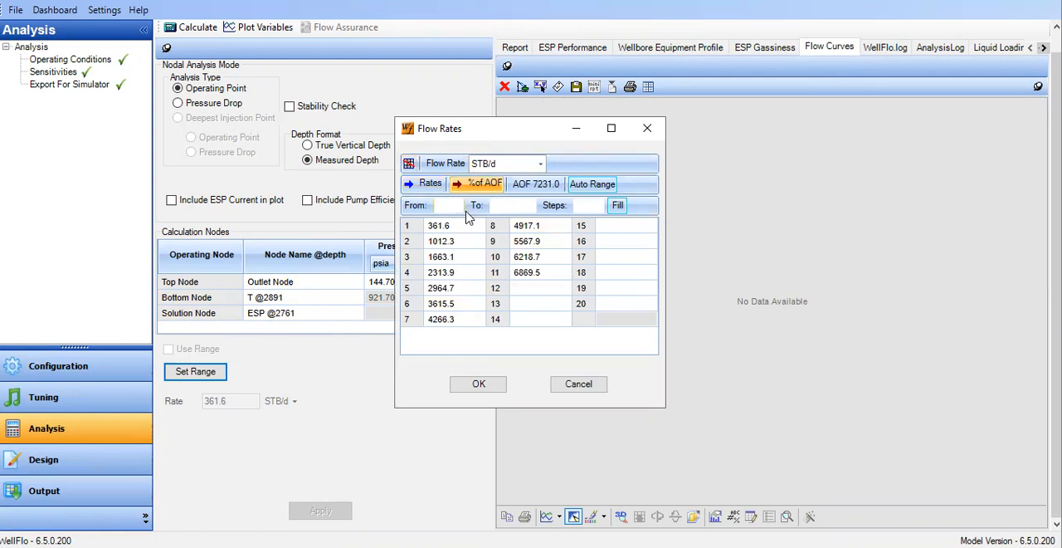
type("10")
left_click(598, 186)
left_click(486, 384)
left_click(332, 509)
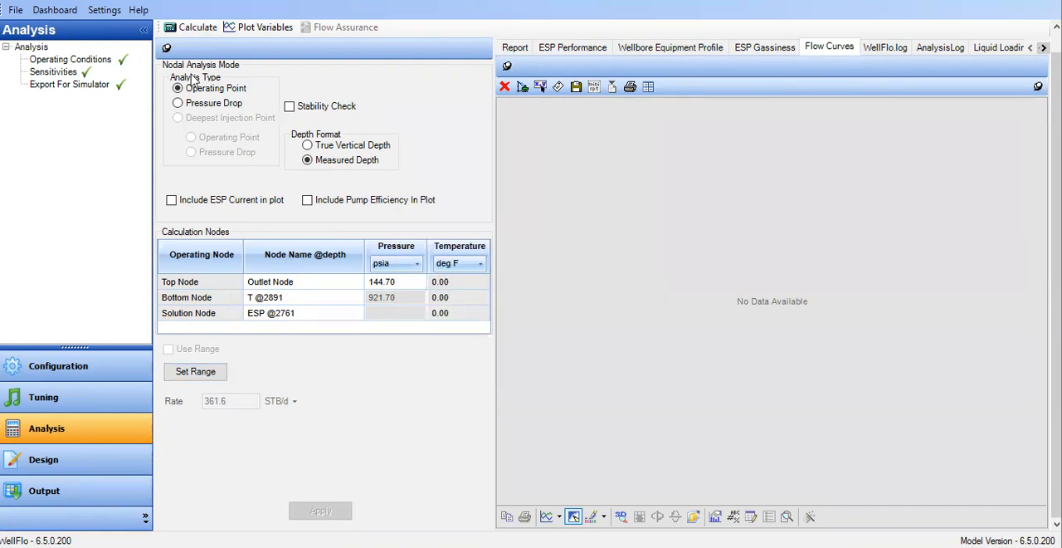
Calculate the operating point and display the inflow/outflow curves.
left_click(203, 27)
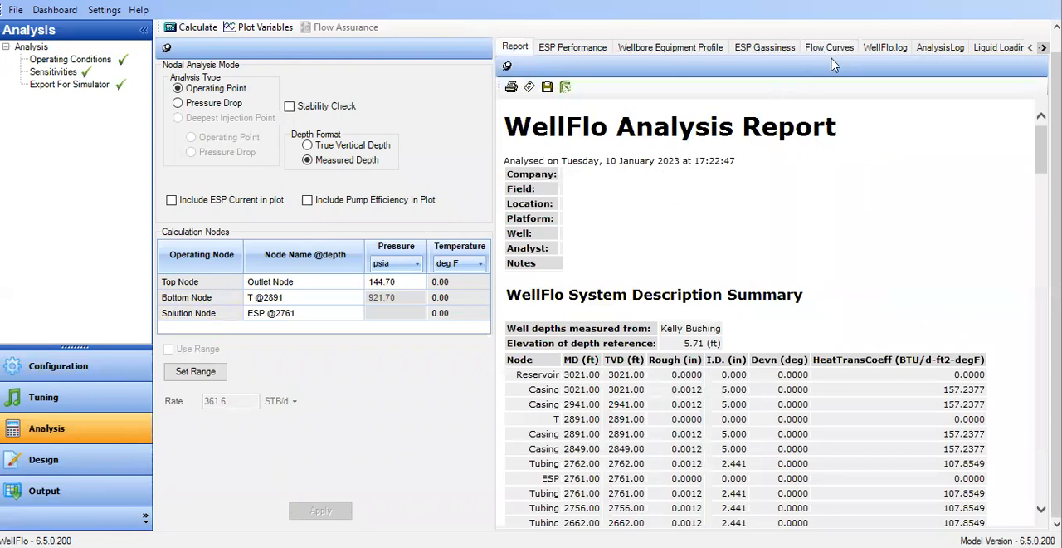
left_click(846, 51)
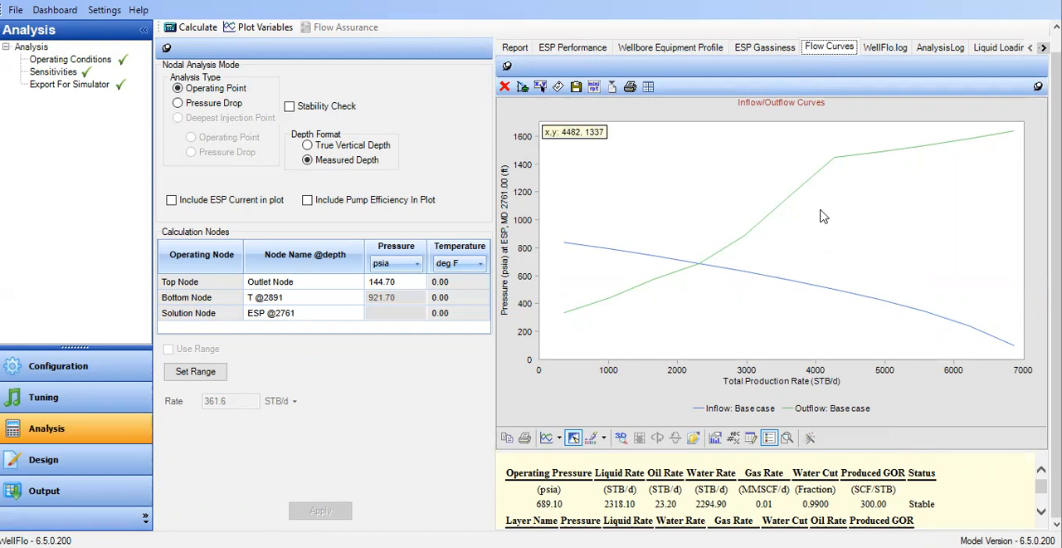
mouse_move(639, 292)
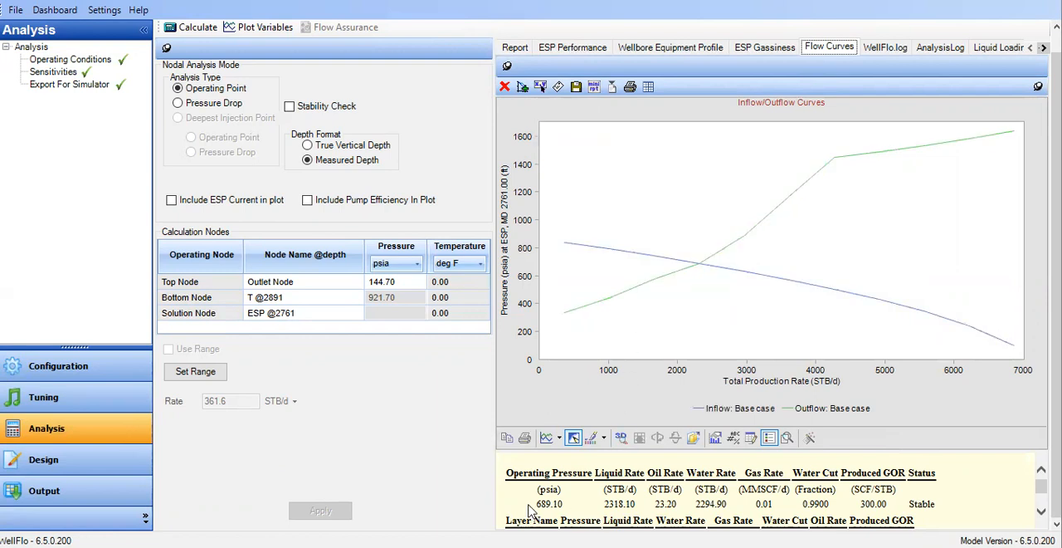
Enlarge the results table beneath the flow curves and examine the operating pressure and liquid rate at the ESP node.
left_click_drag(979, 453, 929, 357)
left_click_drag(531, 391, 565, 395)
left_click(607, 453)
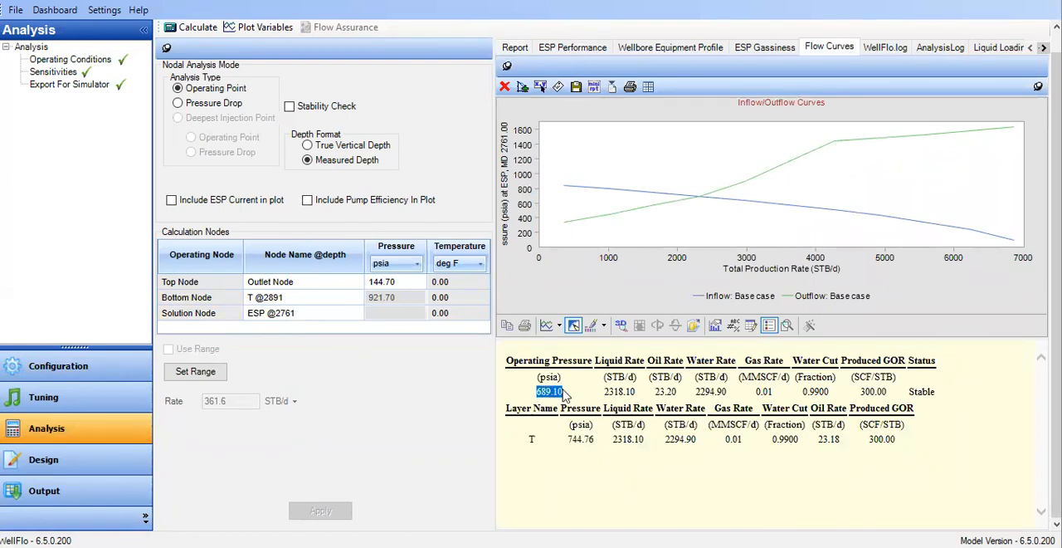
left_click(272, 319)
left_click(557, 396)
left_click_drag(604, 396, 641, 399)
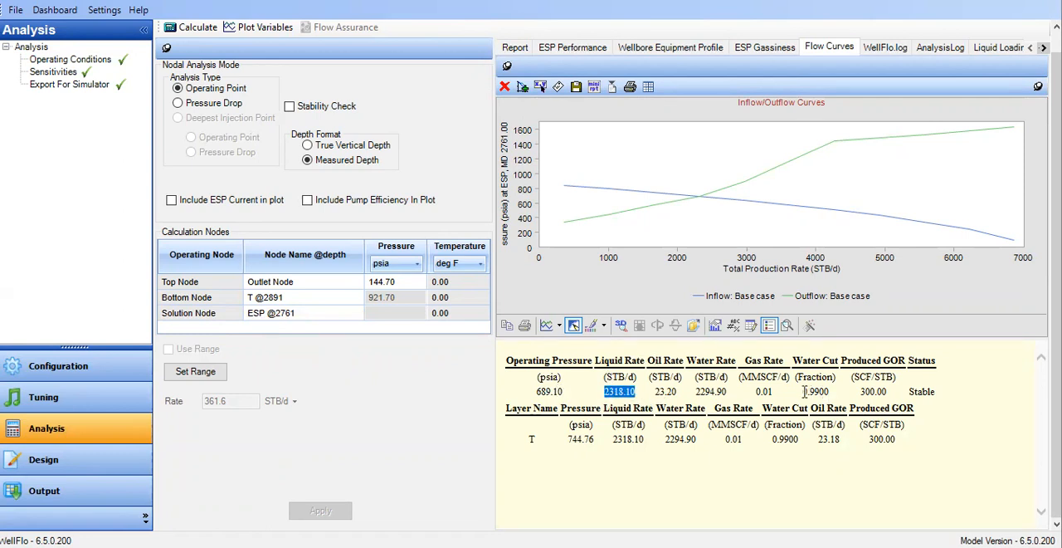
Examine the water cut, oil rate and gas rate at the operating point, plus the pressure of layer T in the results table.
left_click_drag(804, 391, 840, 399)
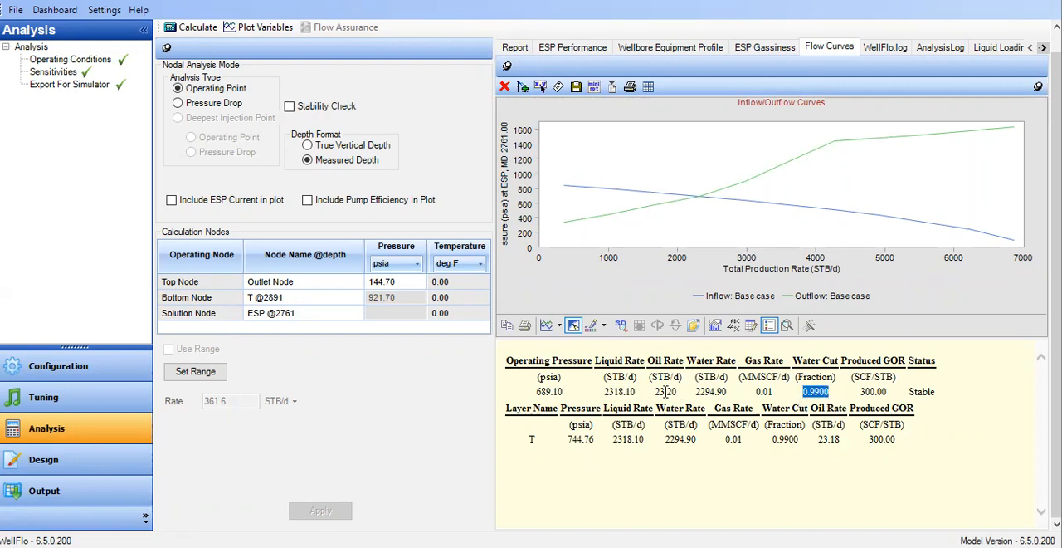
left_click_drag(652, 399, 693, 400)
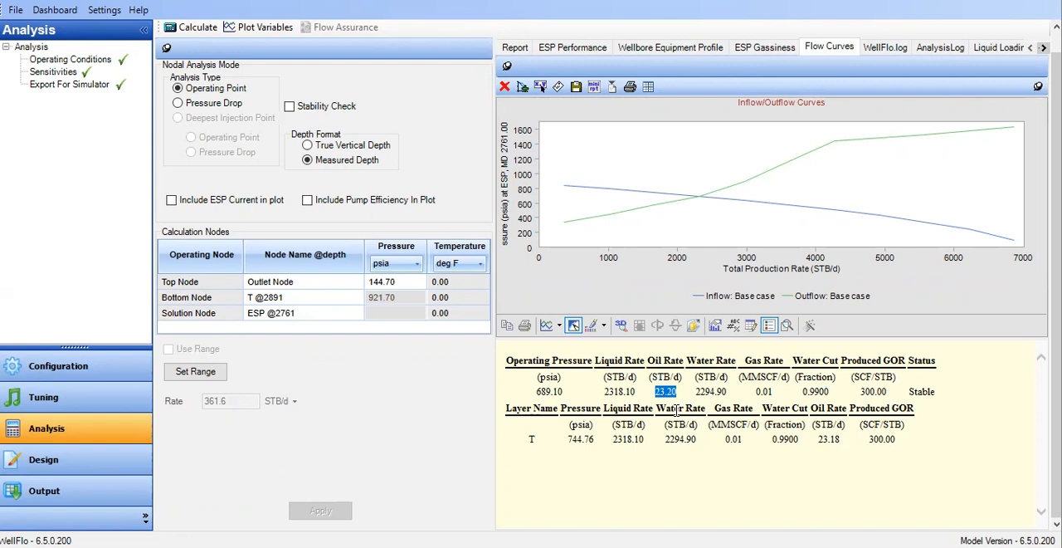
left_click_drag(700, 363, 778, 397)
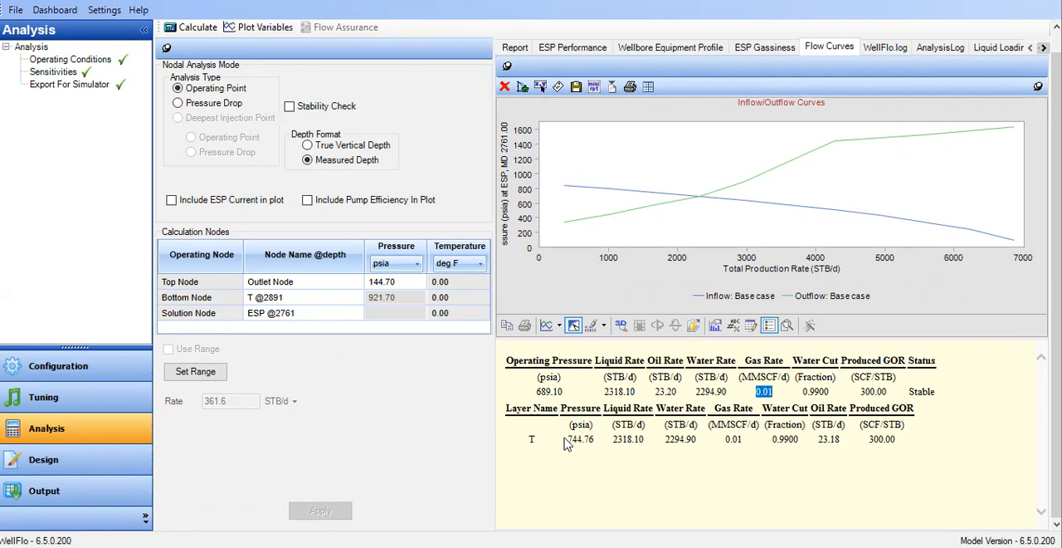
left_click_drag(567, 440, 594, 446)
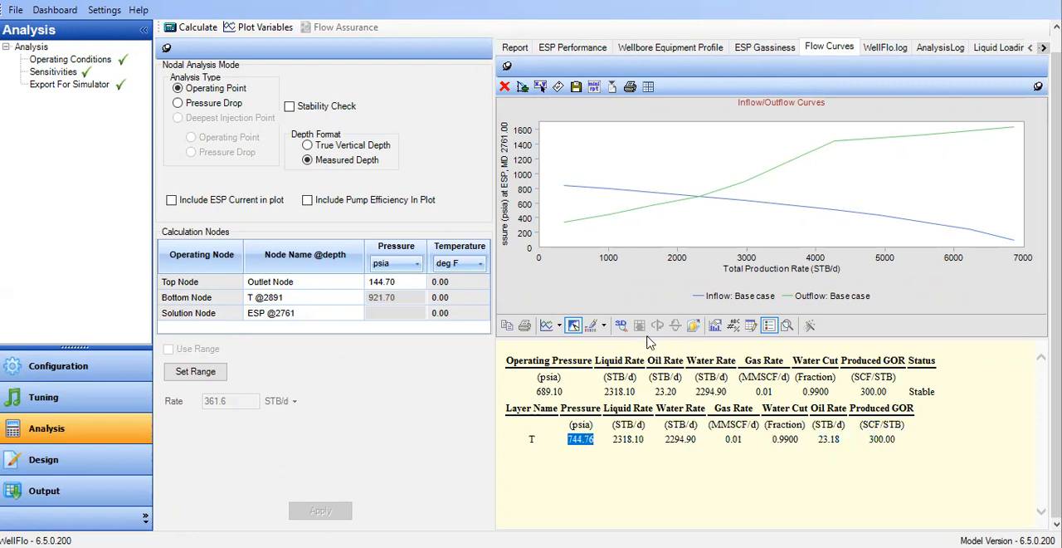
Open the ESP performance results, enlarge the results table and examine the pump values and performance curves.
left_click(572, 51)
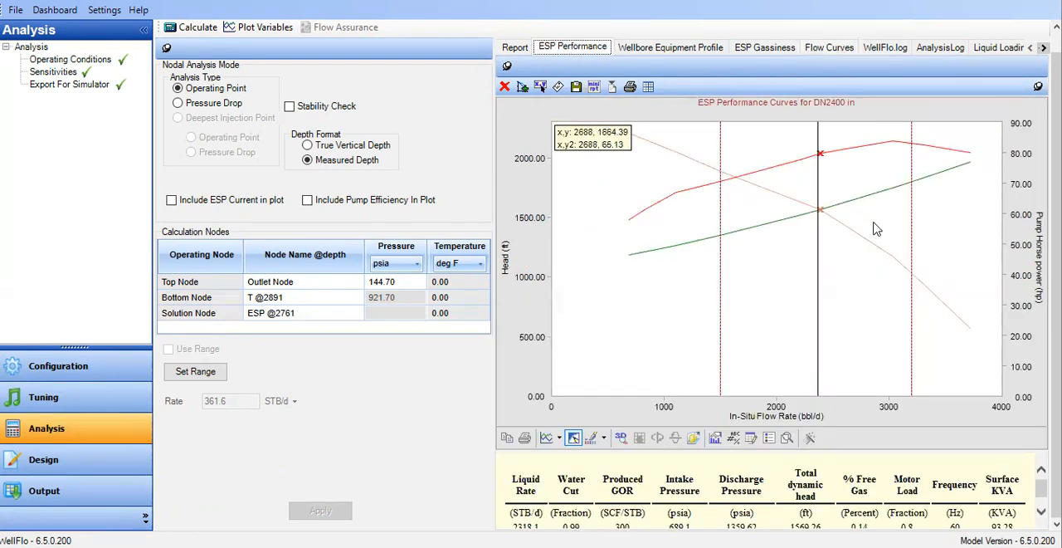
left_click_drag(859, 454, 846, 374)
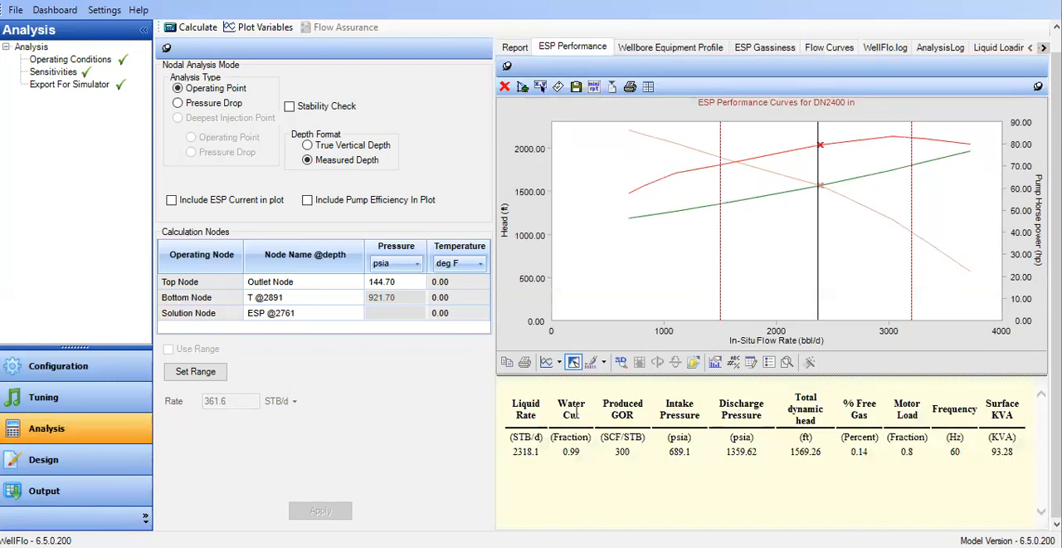
left_click_drag(510, 400, 921, 491)
left_click(919, 491)
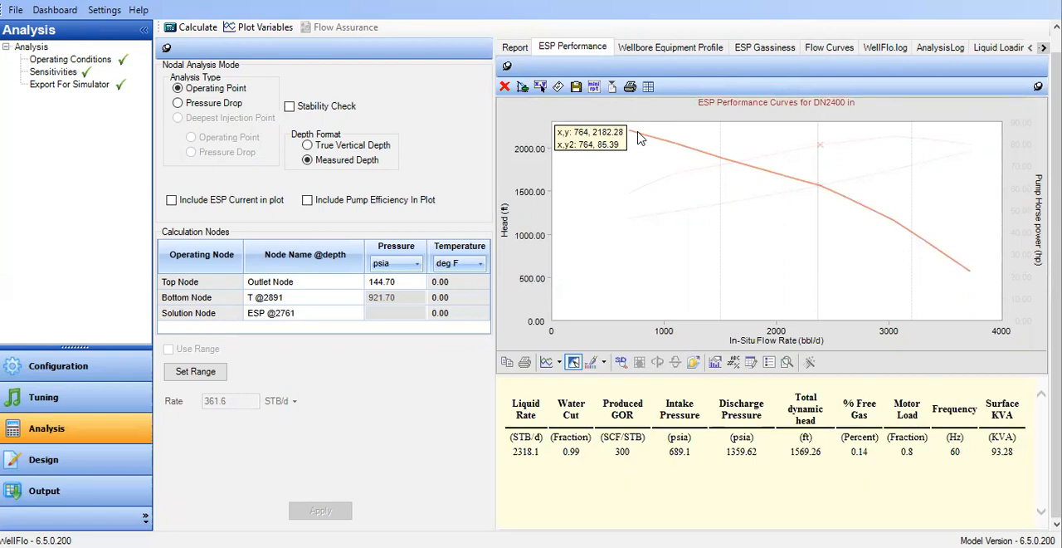
left_click(816, 53)
left_click(601, 54)
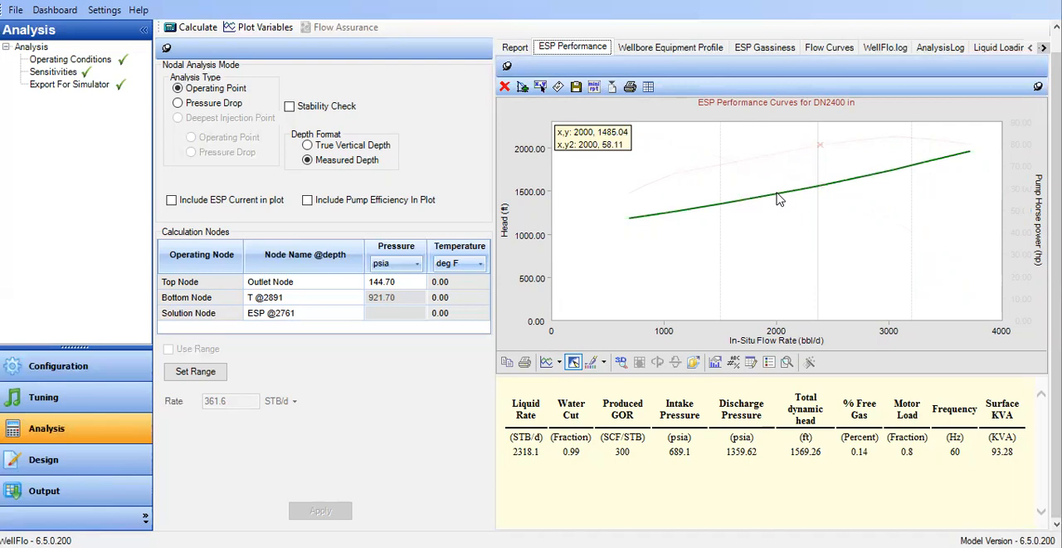
Review the wellbore equipment profile plot and the operating point on the ESP gassiness curves.
left_click(695, 47)
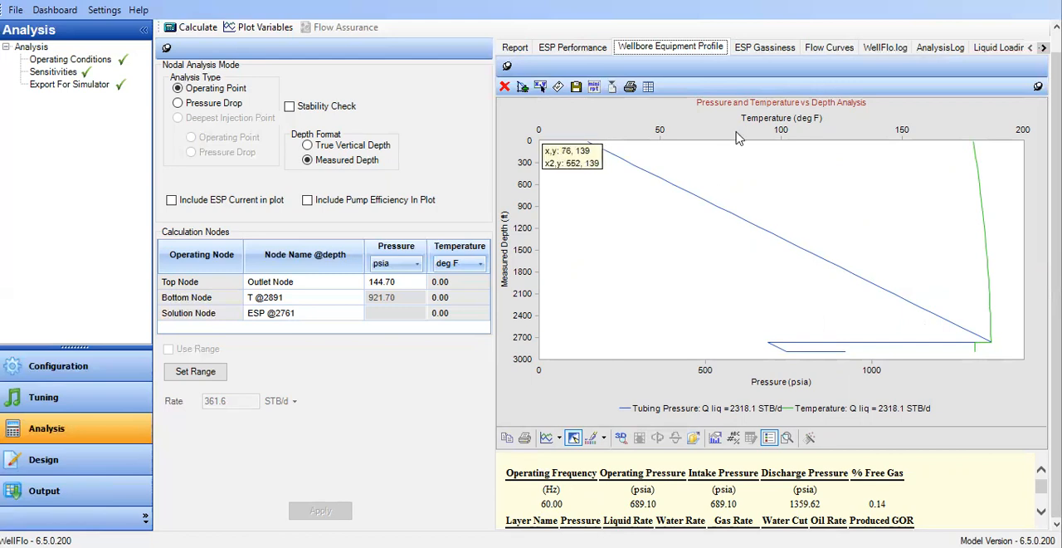
left_click(767, 48)
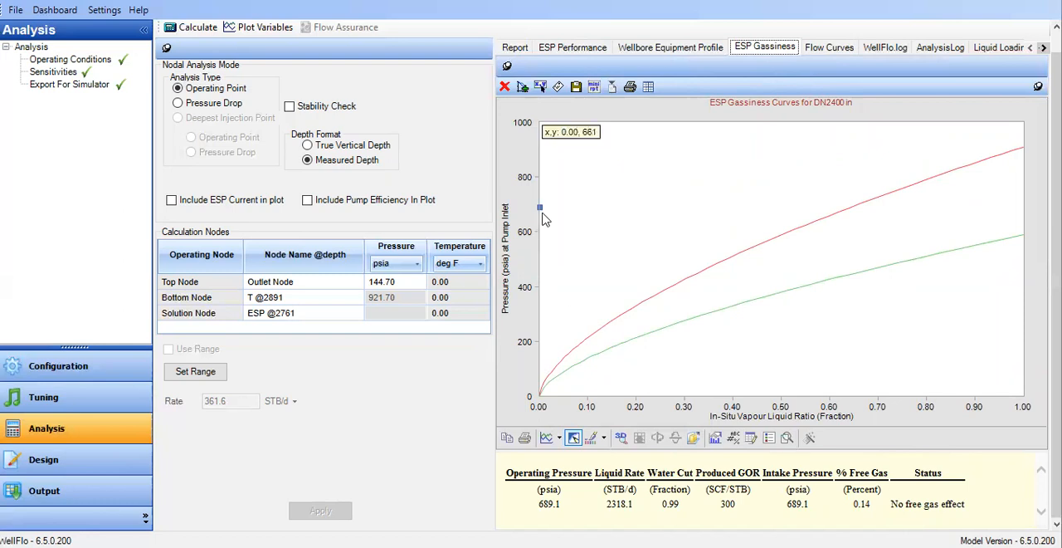
mouse_move(541, 211)
Return to the reservoir configuration and review layer T's general data and test point data.
left_click(107, 367)
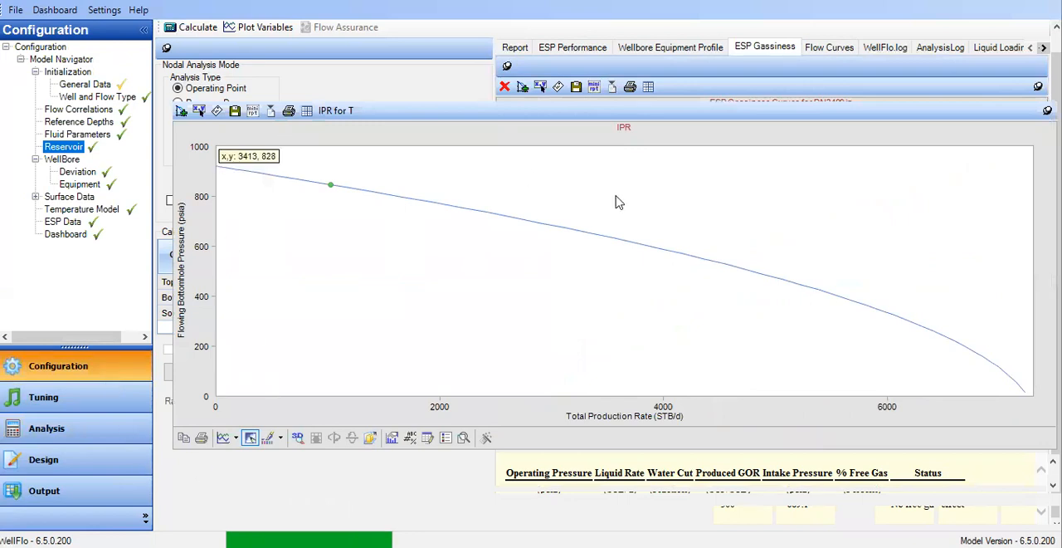
left_click(198, 73)
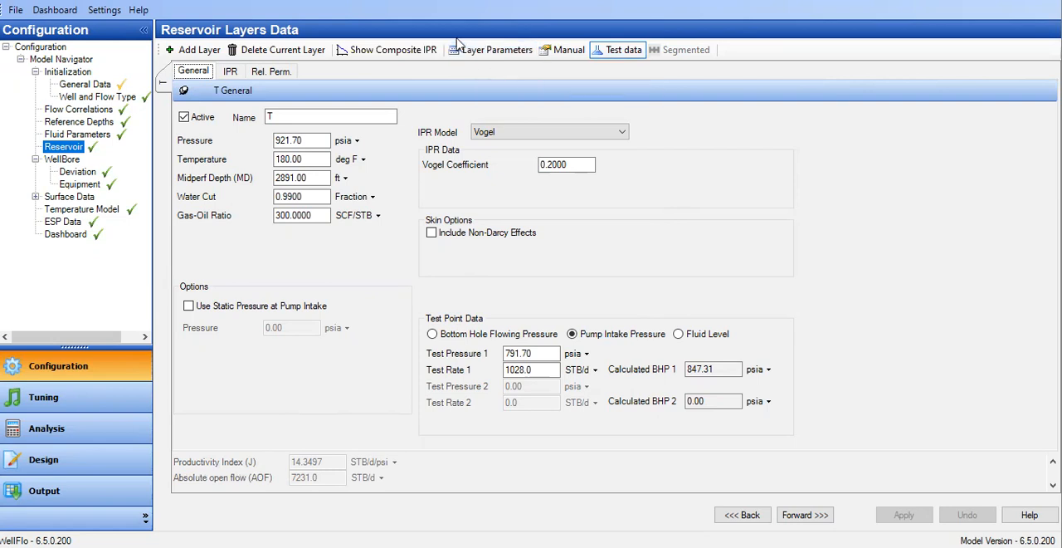
left_click(627, 51)
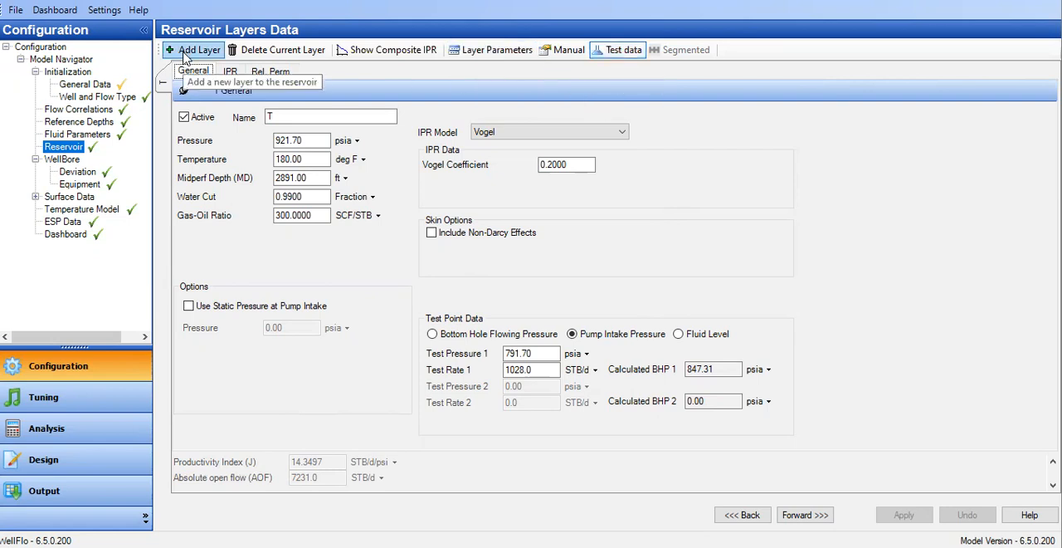
Add a new reservoir layer and return to layer T, saving the new layer's changes.
left_click(184, 51)
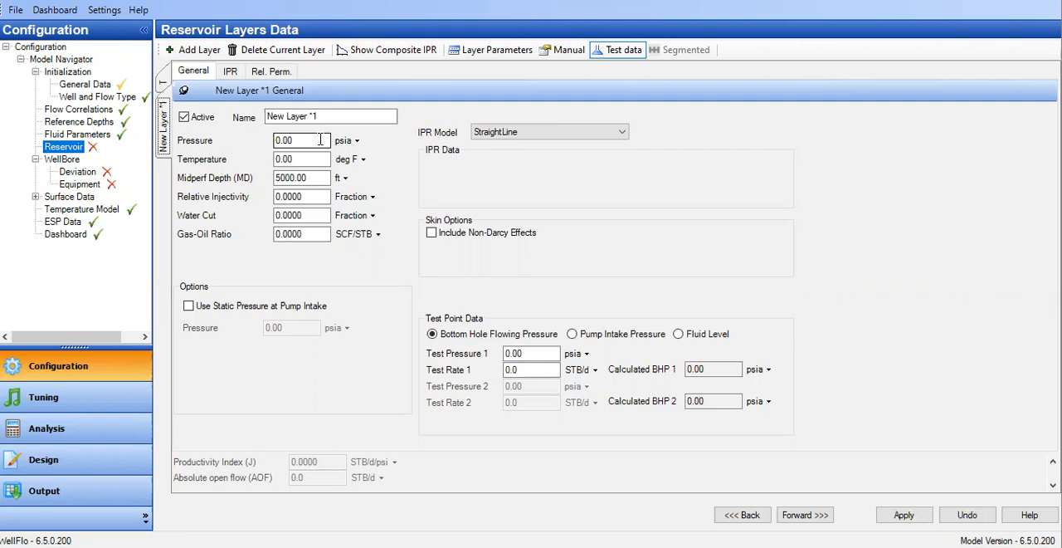
left_click(610, 57)
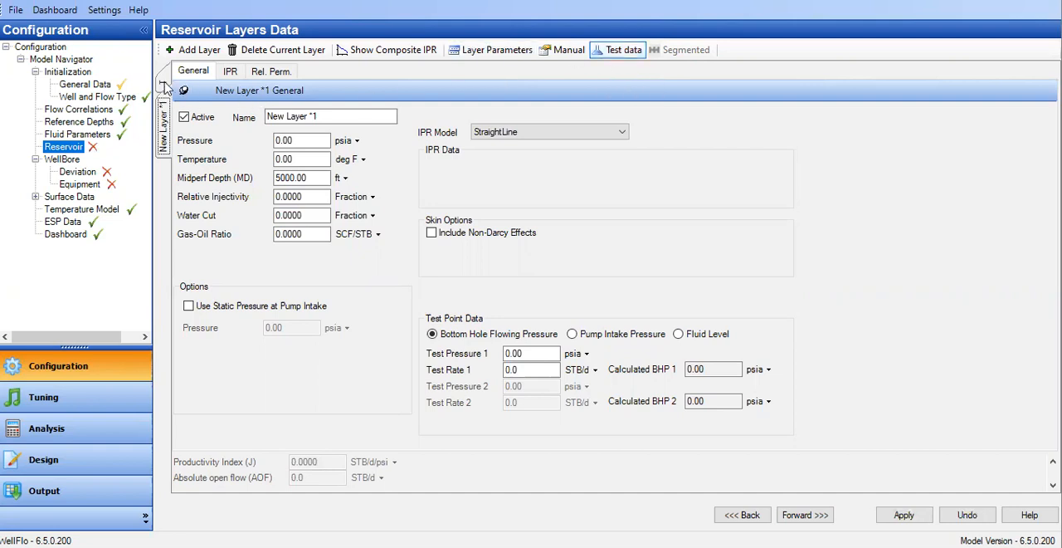
left_click(498, 314)
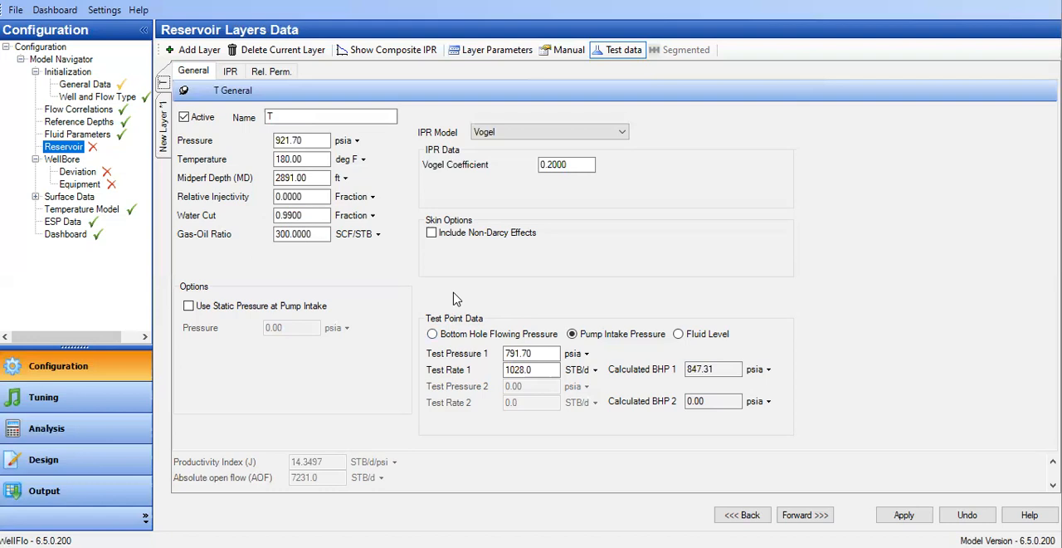
Switch layer T to the Layer Parameters entry mode, enlarging the calculated results area and comparing it with the Test data mode.
left_click(498, 52)
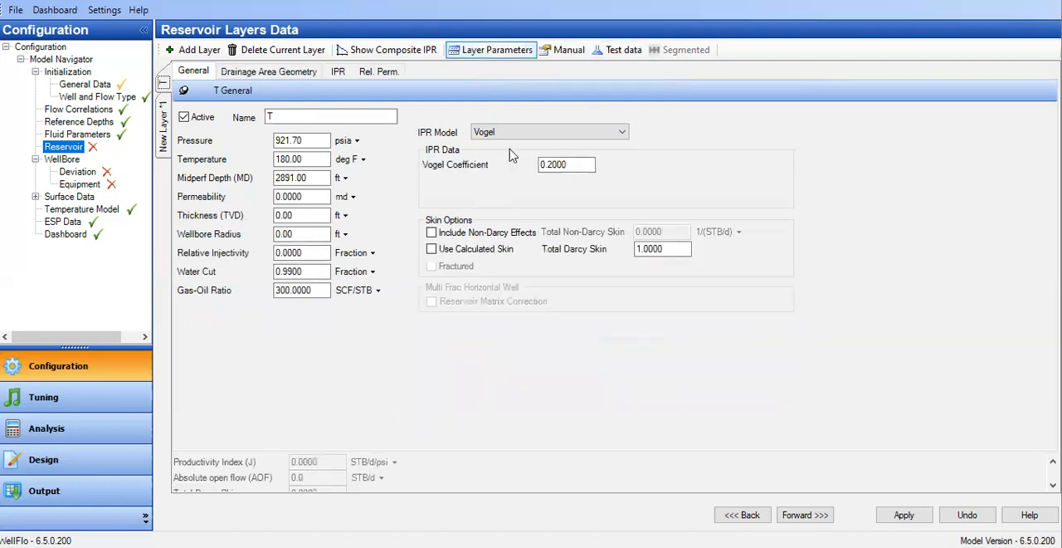
left_click_drag(457, 452, 456, 406)
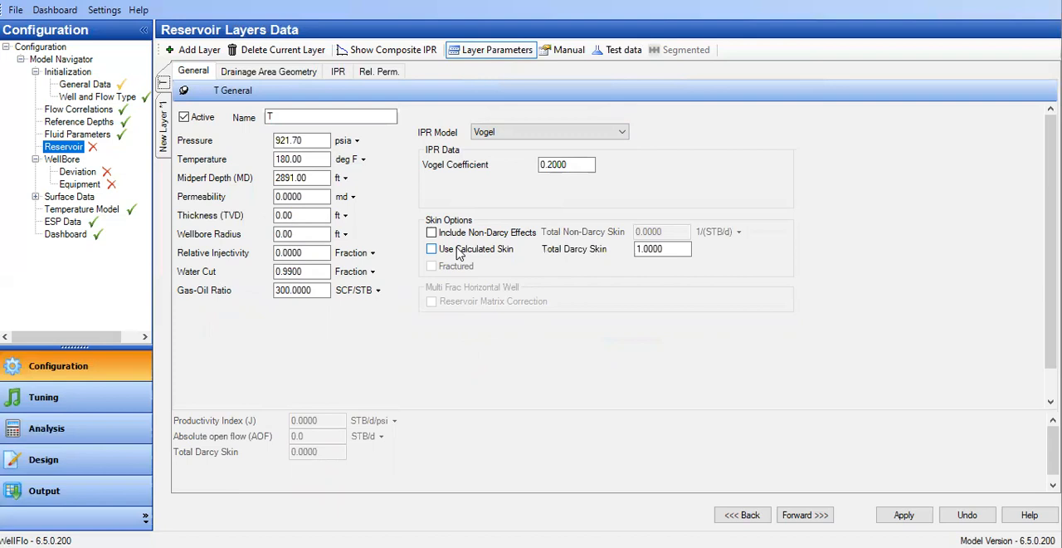
left_click(619, 52)
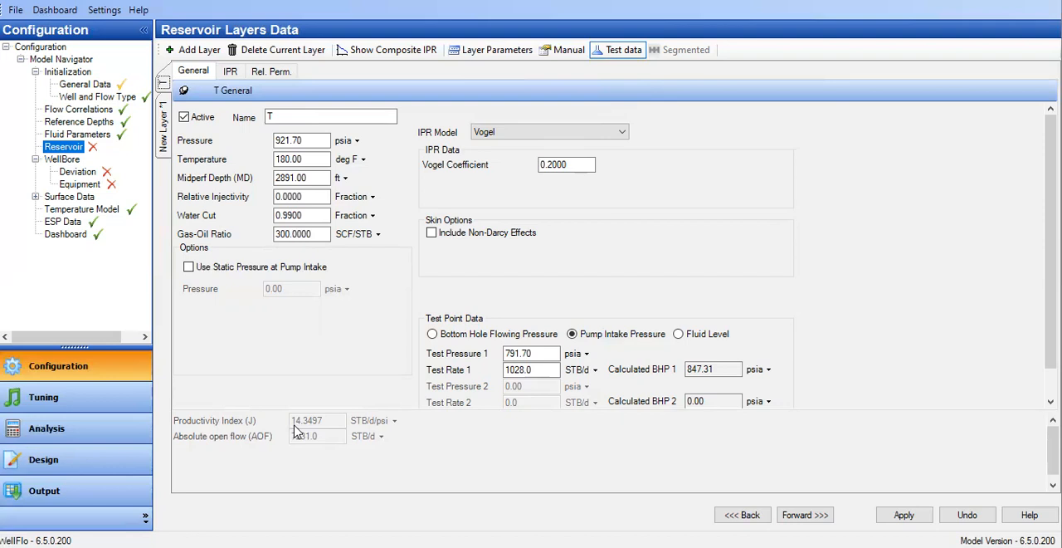
left_click(491, 53)
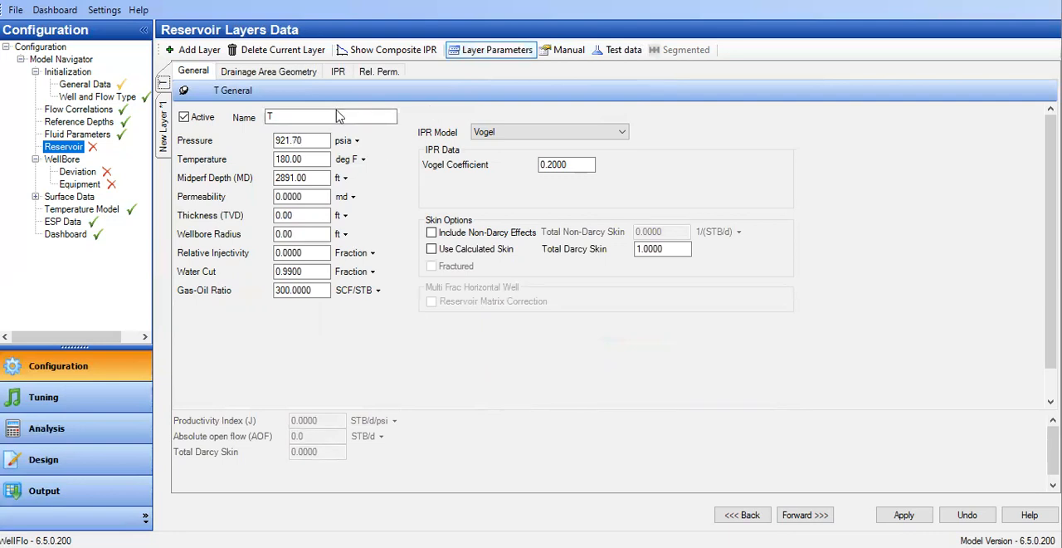
Check the new layer's general data without saving layer T's changes, and return to layer T, saving the new layer.
left_click(164, 143)
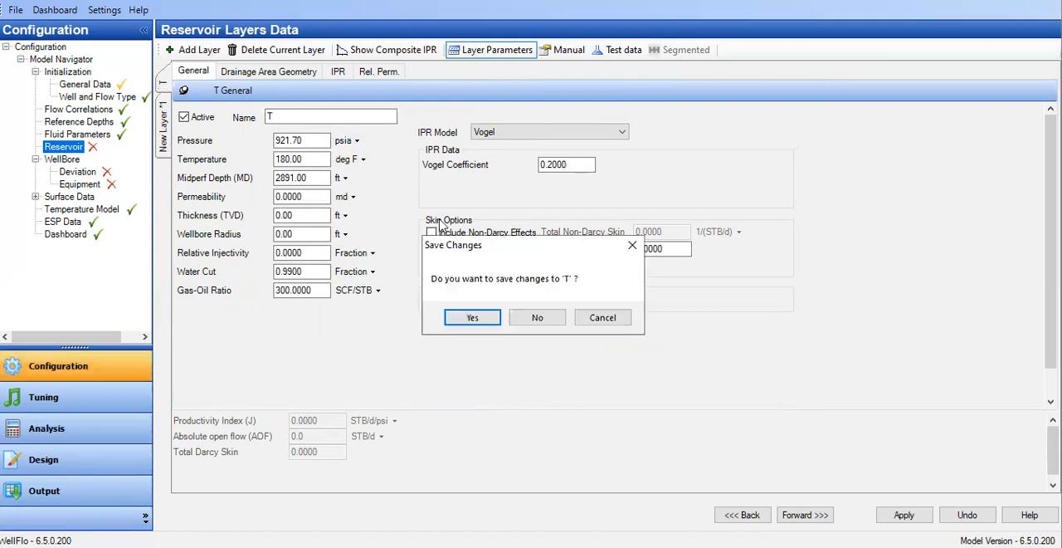
left_click(541, 315)
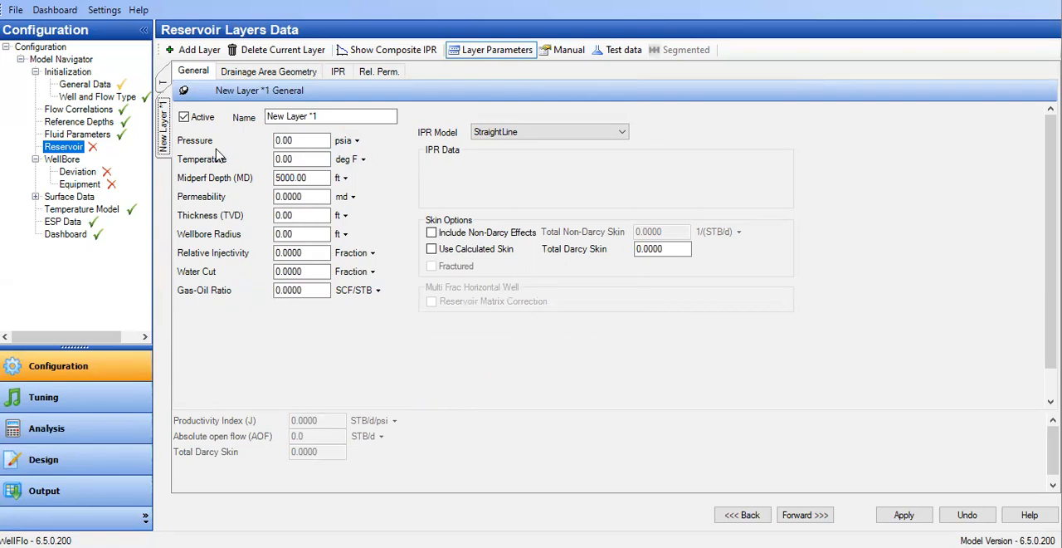
left_click(163, 84)
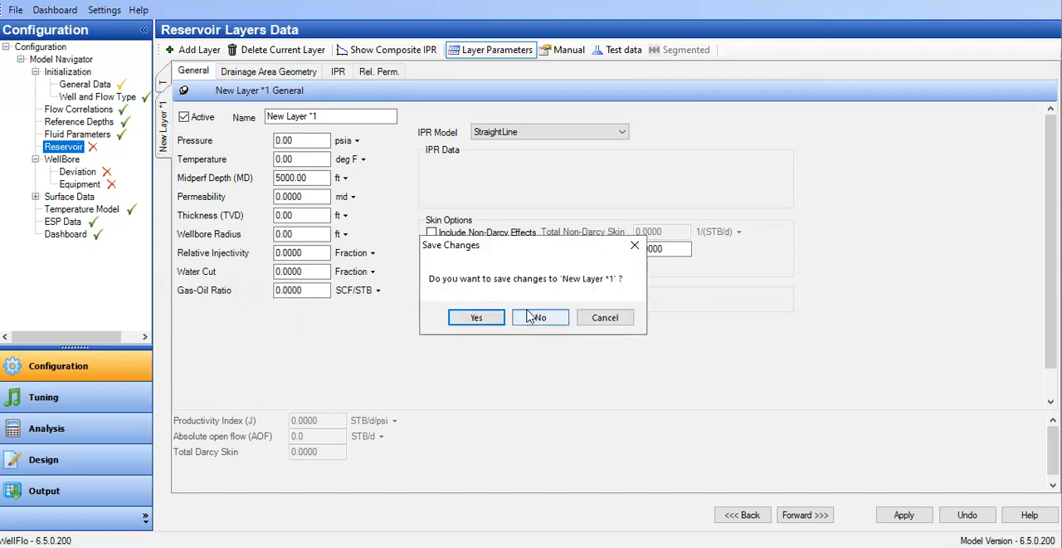
left_click(491, 317)
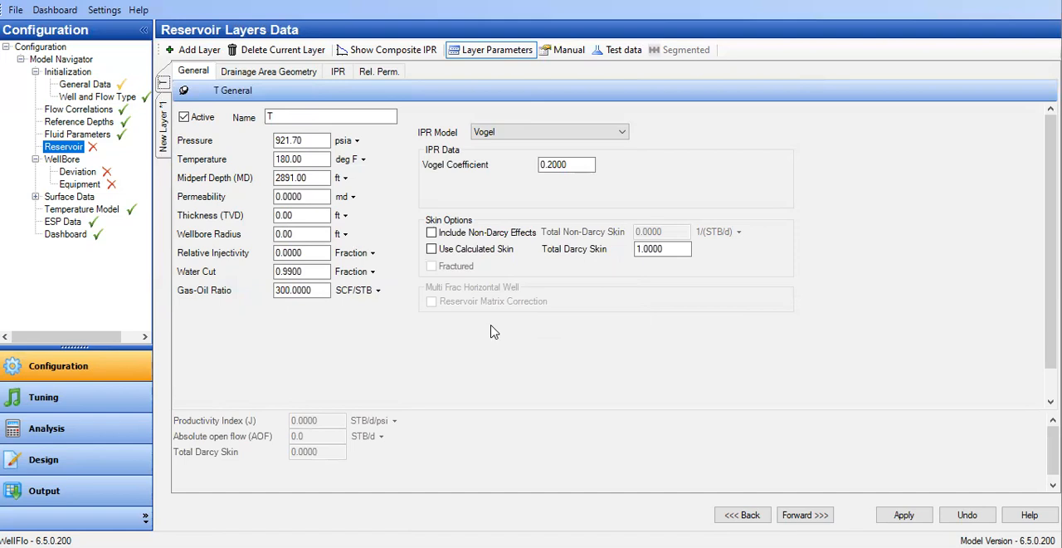
Set layer T's permeability to 195 md, thickness to 59 ft and wellbore radius to 0.35 ft.
left_click(289, 141)
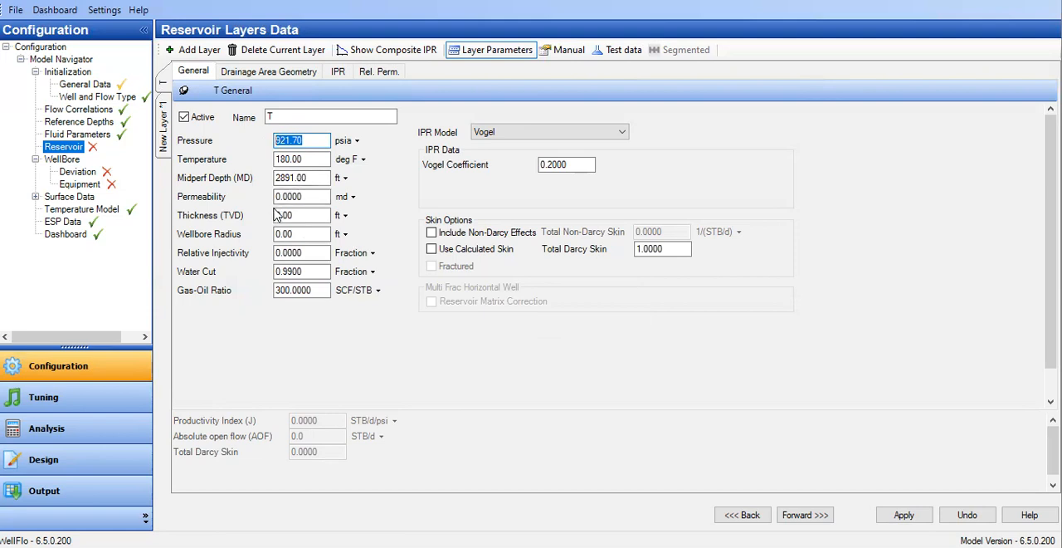
left_click(324, 196)
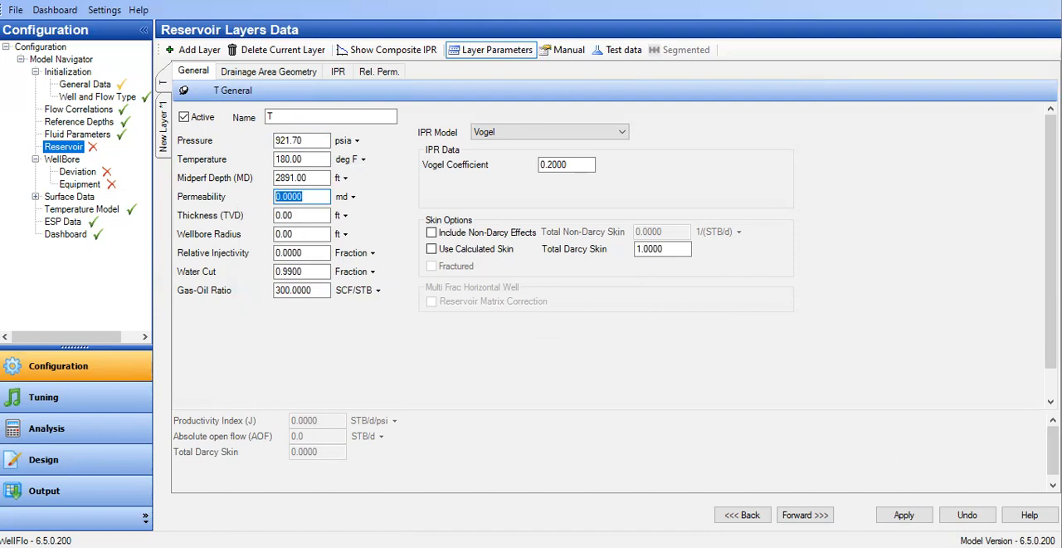
left_click(302, 196)
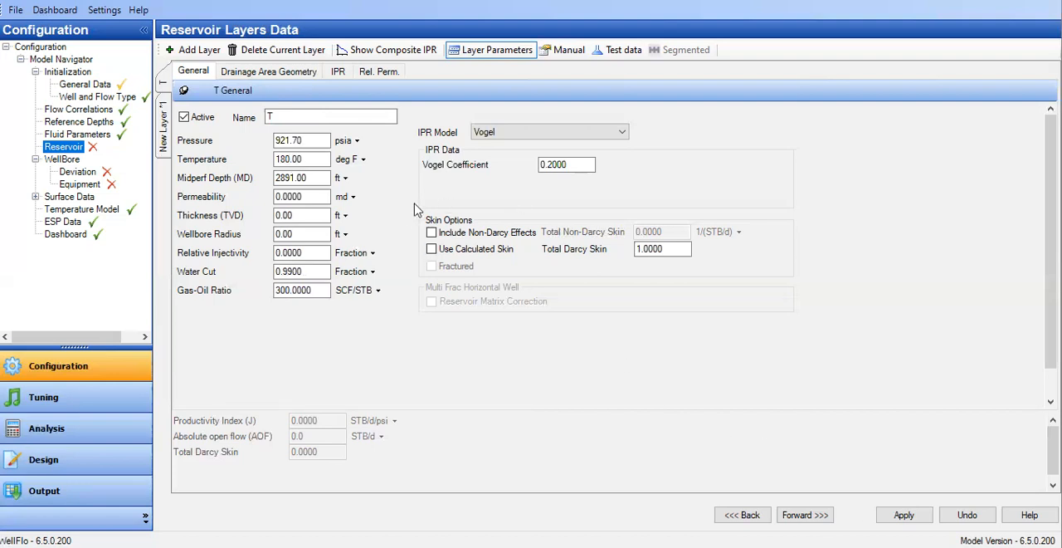
left_click_drag(320, 196, 245, 209)
type("195")
key("Tab")
type("59")
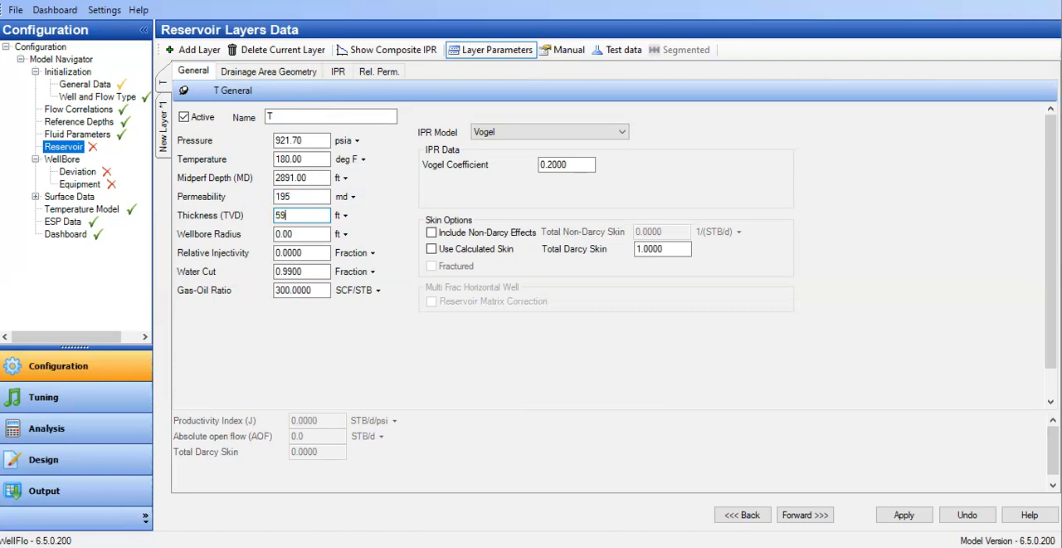
left_click(306, 235)
type("0.35")
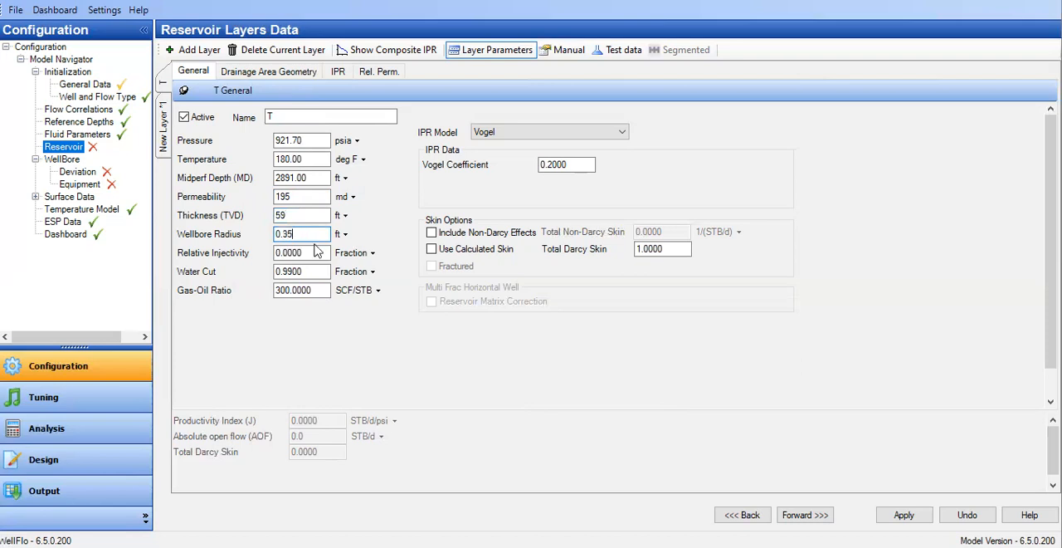
Check layer T's water cut and gas-oil ratio, and enable Use Calculated Skin.
left_click(286, 273)
left_click(300, 290)
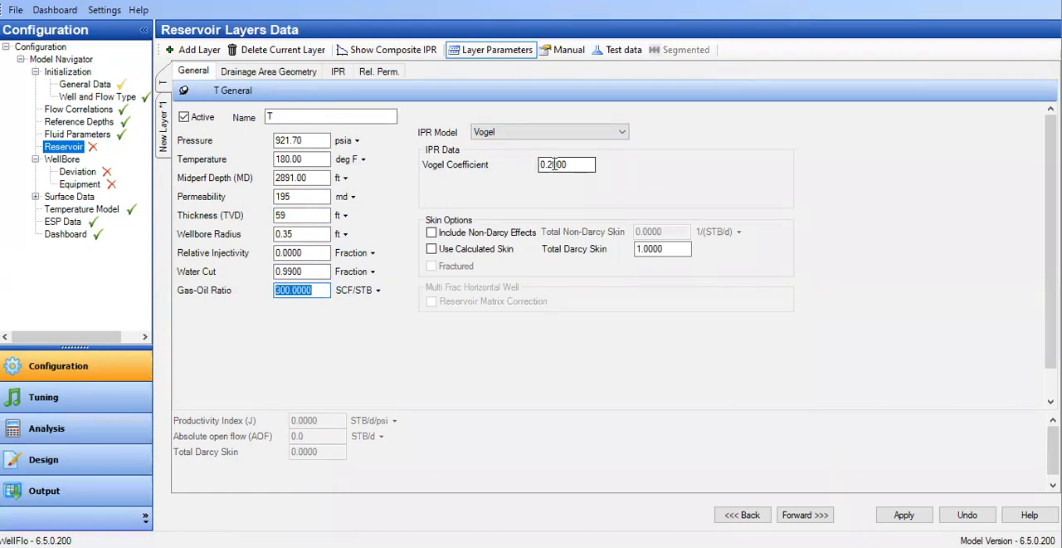
left_click(432, 251)
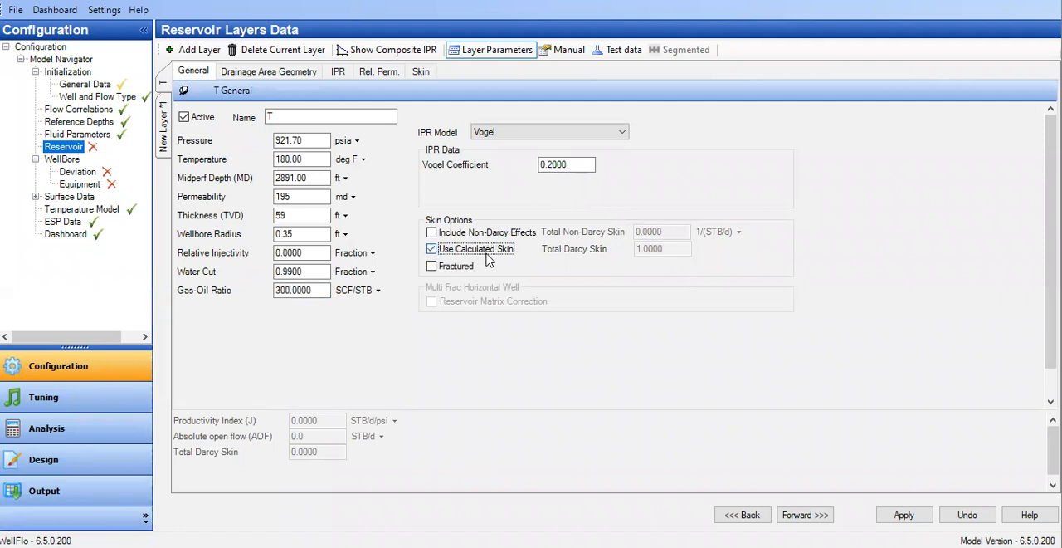
Define layer T's circular drainage area with an equivalent drainage radius of 250 m.
left_click(274, 74)
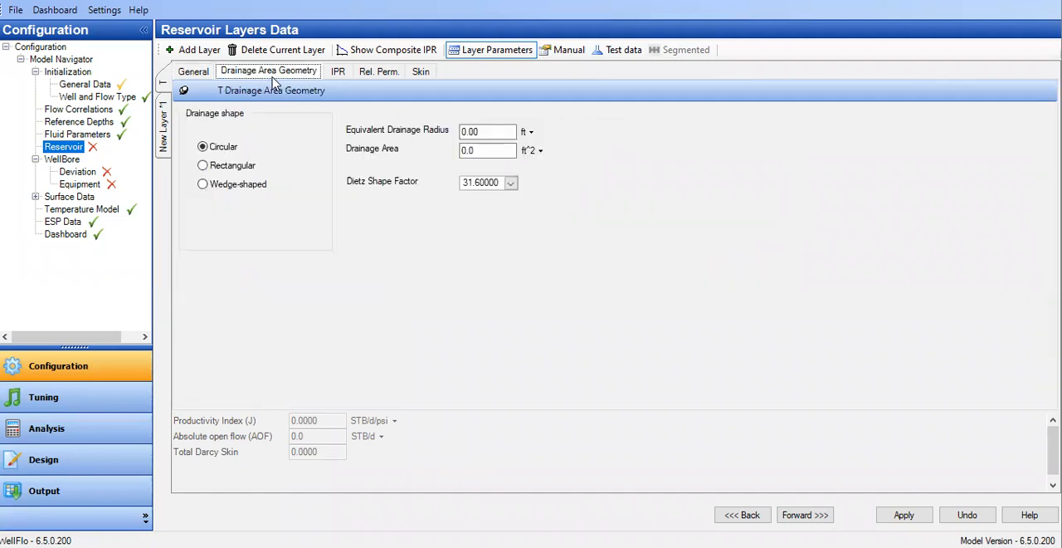
left_click(526, 132)
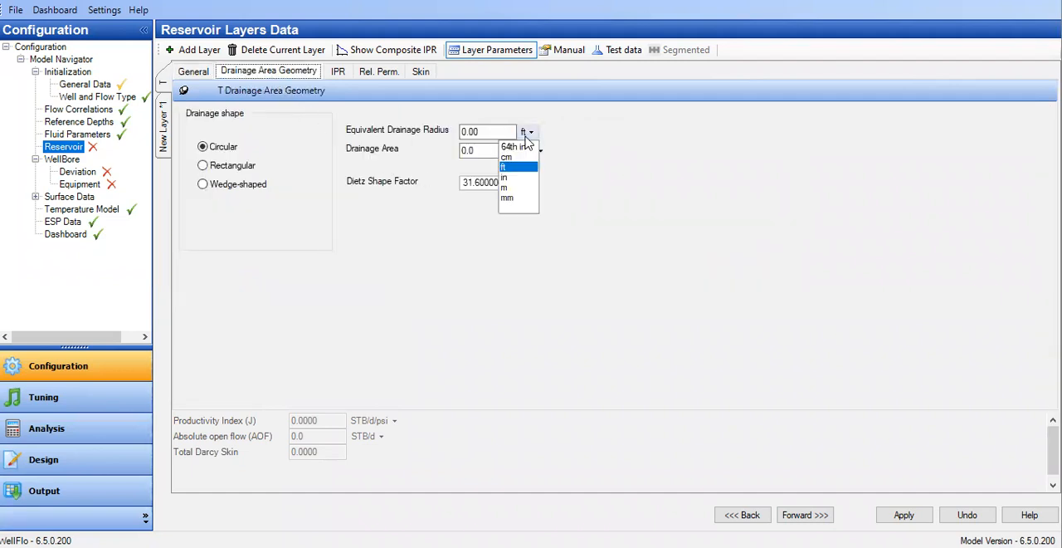
left_click(519, 189)
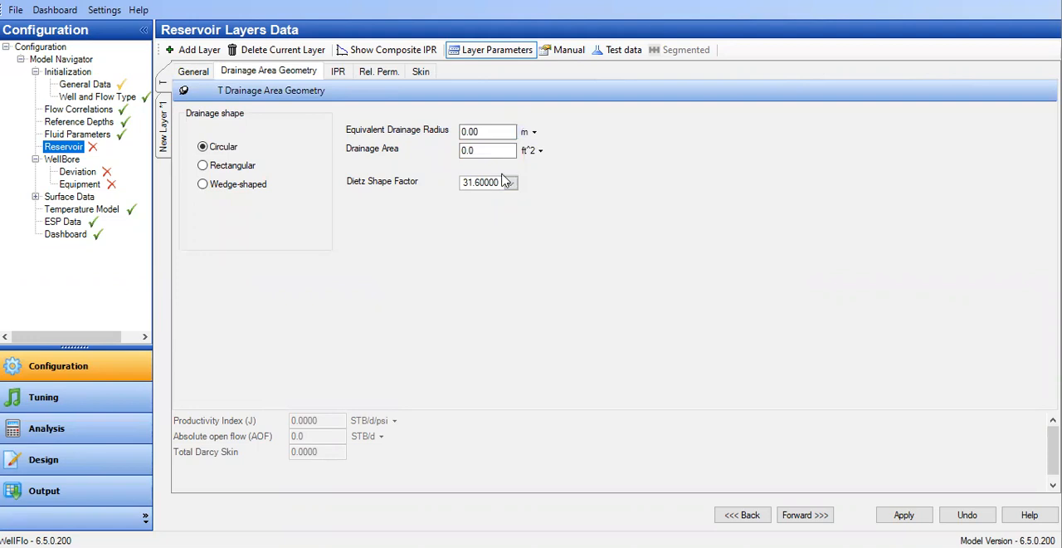
double_click(469, 130)
type("2")
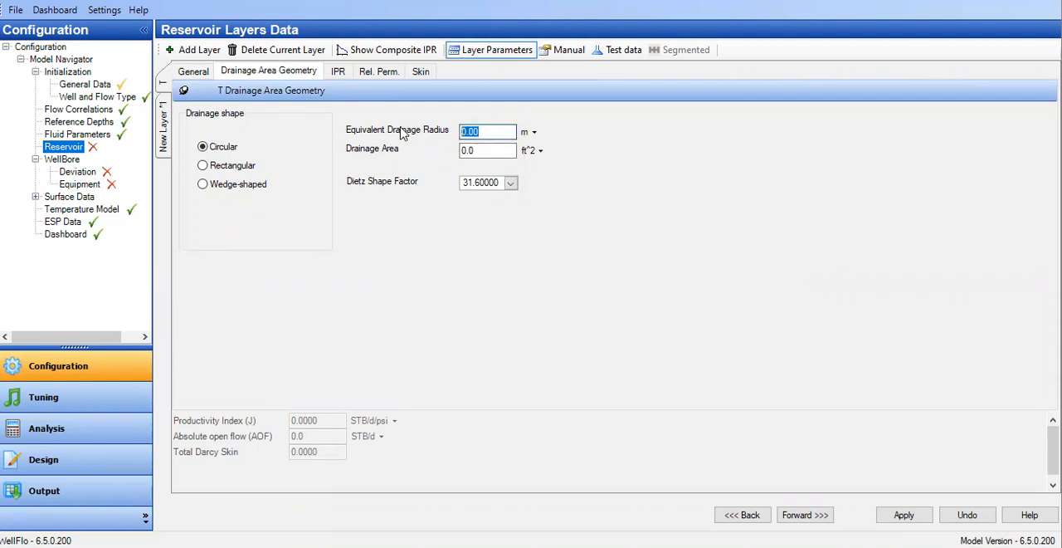
type("50")
left_click(488, 150)
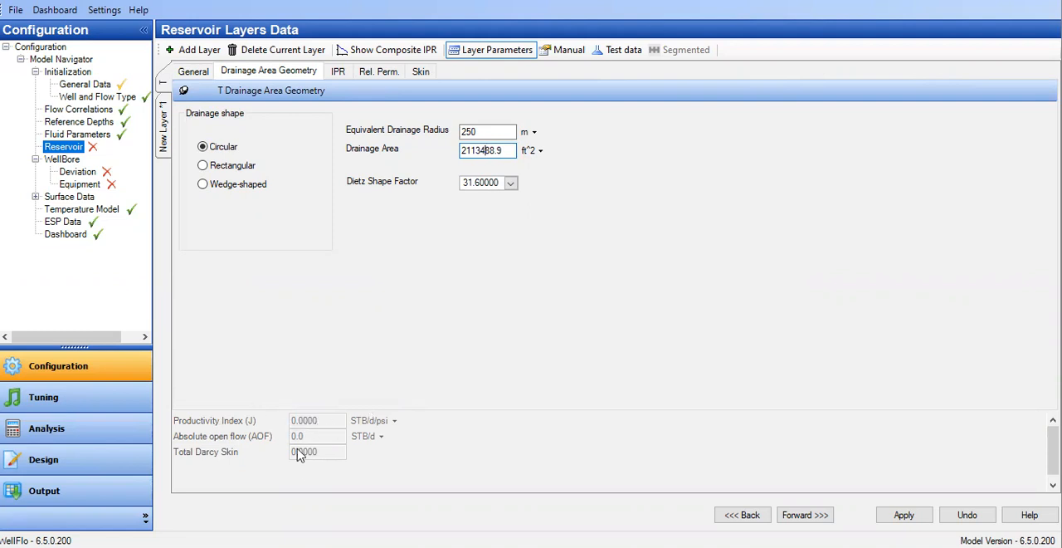
Keep layer T's skin completion type as Cased Hole and disable Damage Skin, shrinking the calculated results area for room.
left_click(425, 75)
left_click_drag(469, 410, 465, 456)
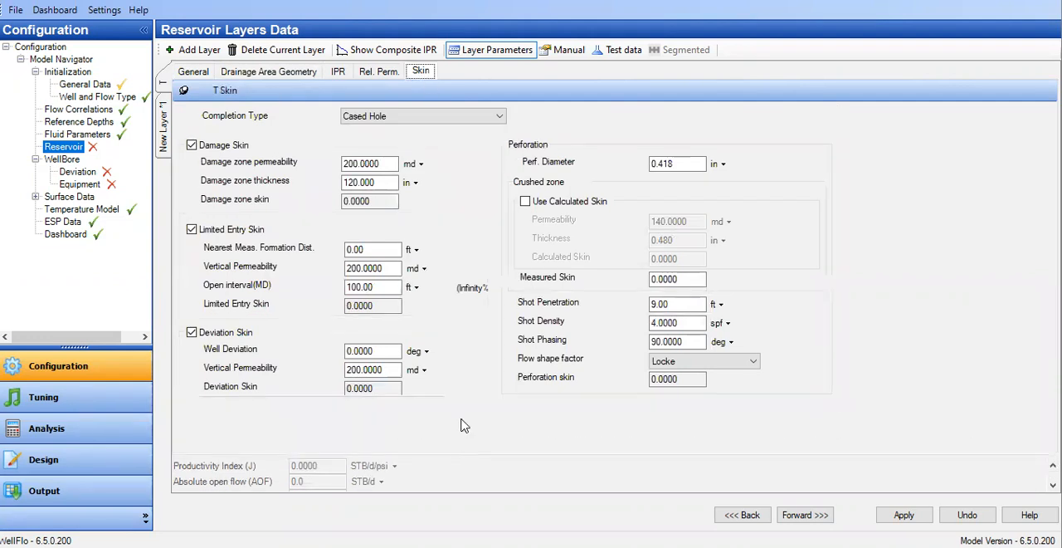
left_click(371, 119)
left_click(384, 156)
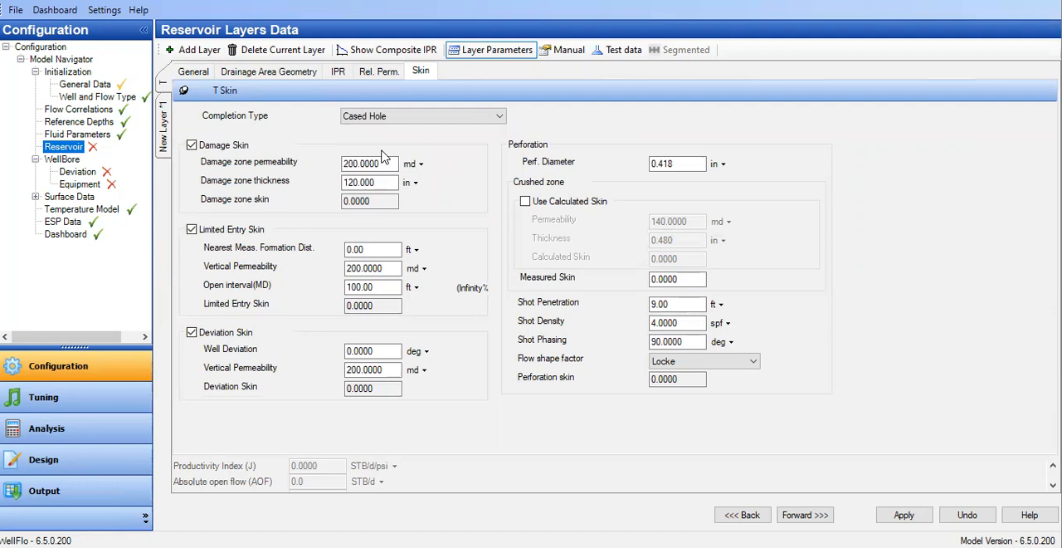
left_click(191, 146)
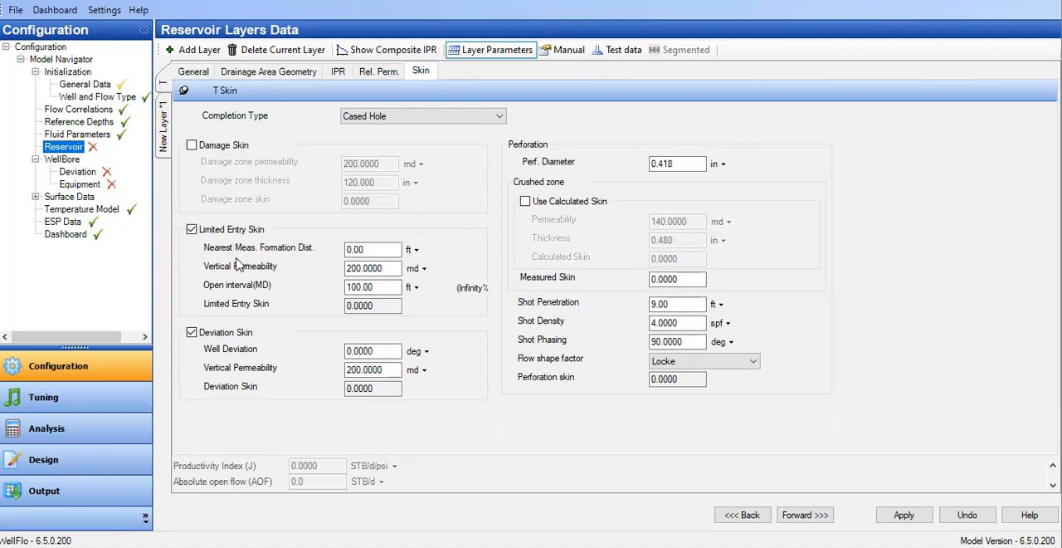
Set the Limited Entry Skin's vertical permeability to 19.5 md and open interval to 10 ft.
left_click(373, 249)
left_click_drag(391, 268, 320, 270)
type("19.5")
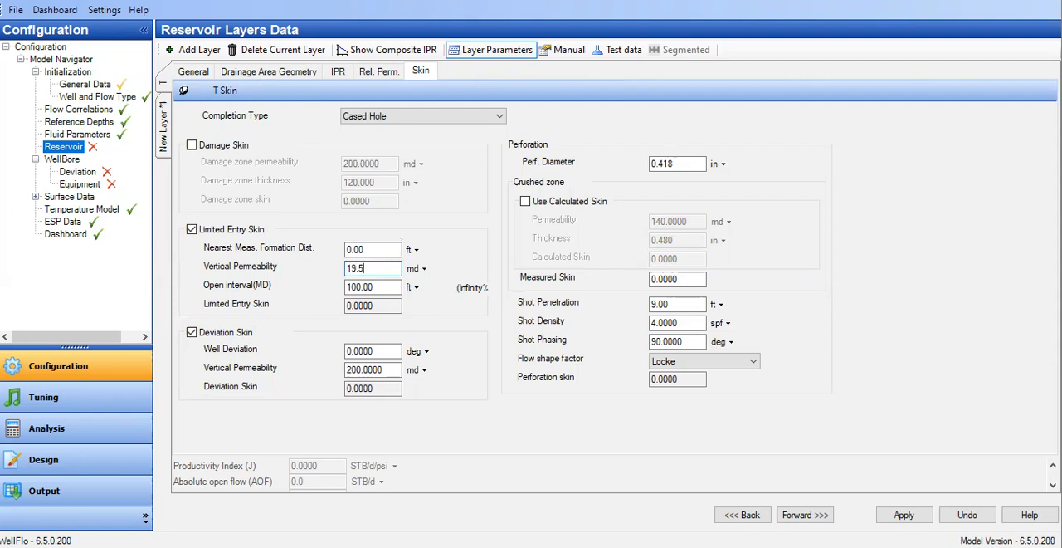
key("Tab")
type("10")
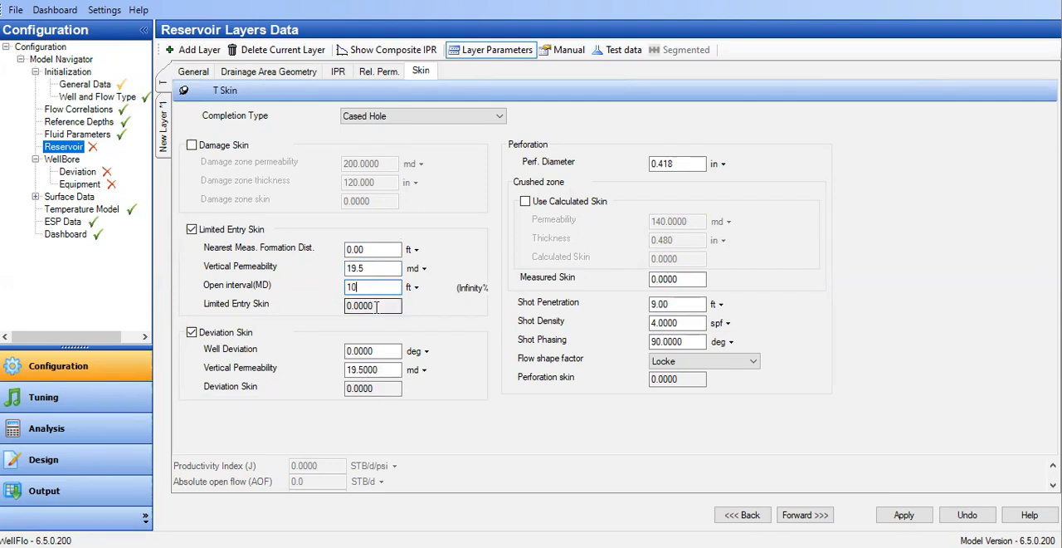
left_click(377, 270)
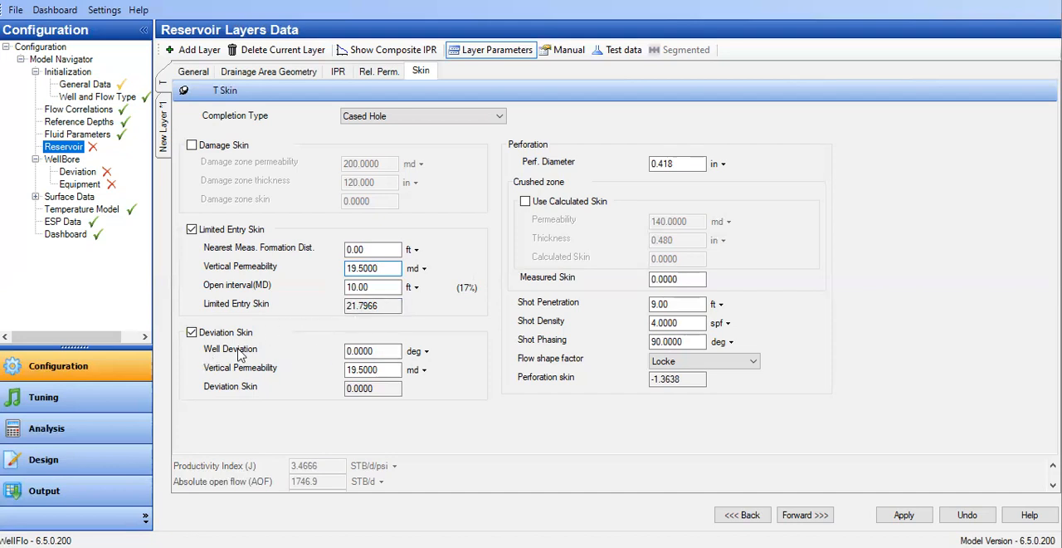
Set the perforation diameter to 0.37 in and the shot penetration to 3.3 ft.
left_click_drag(388, 348, 268, 349)
left_click_drag(663, 164, 710, 166)
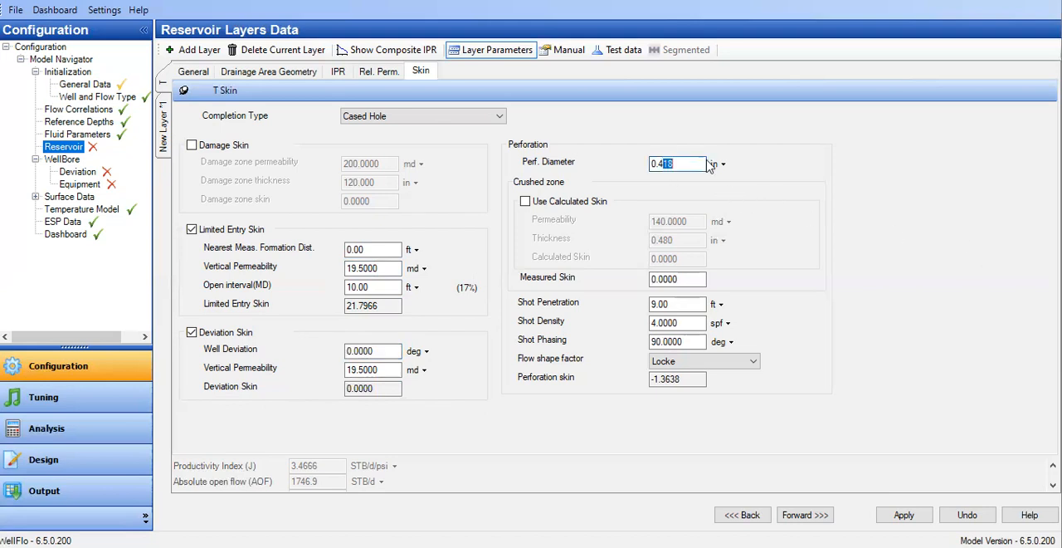
key("BackSpace")
key("BackSpace")
type("37")
key("Tab")
type("3.3")
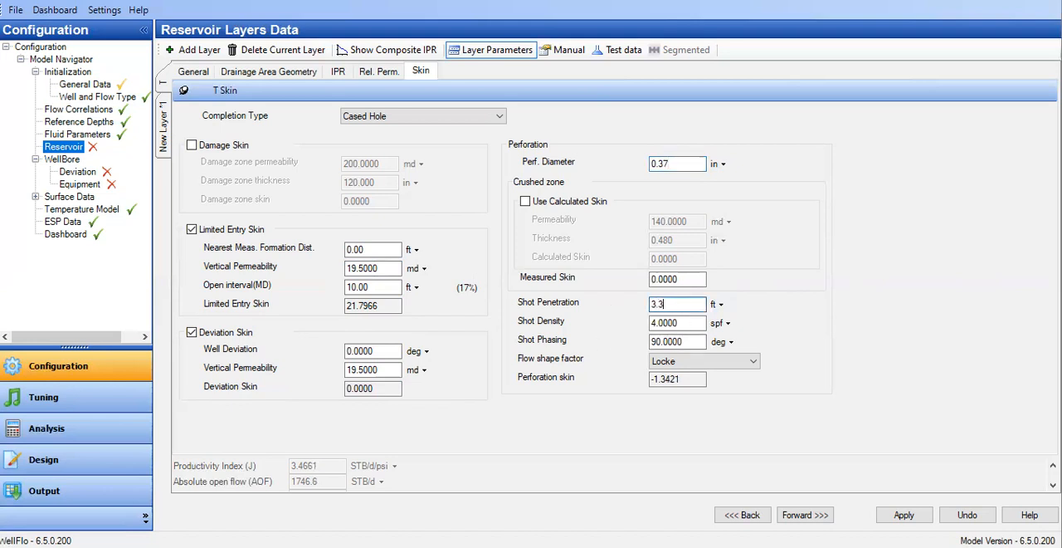
Set the shot density to 6 spf and shot phasing to 60 deg, and enlarge the results area to show Total Darcy Skin.
key("Tab")
type("5")
key("BackSpace")
type("6")
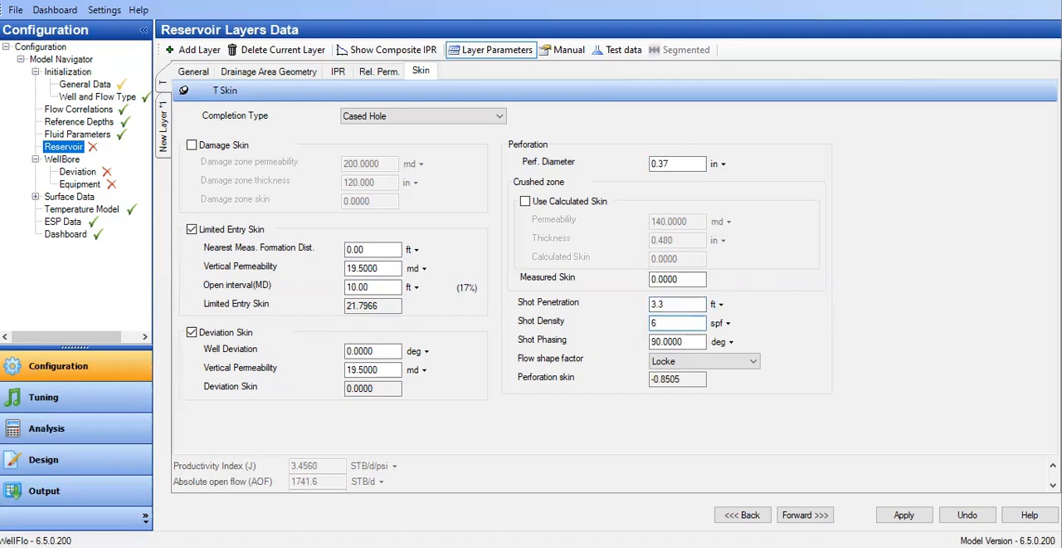
key("Tab")
type("60")
left_click(687, 323)
left_click_drag(474, 457, 472, 434)
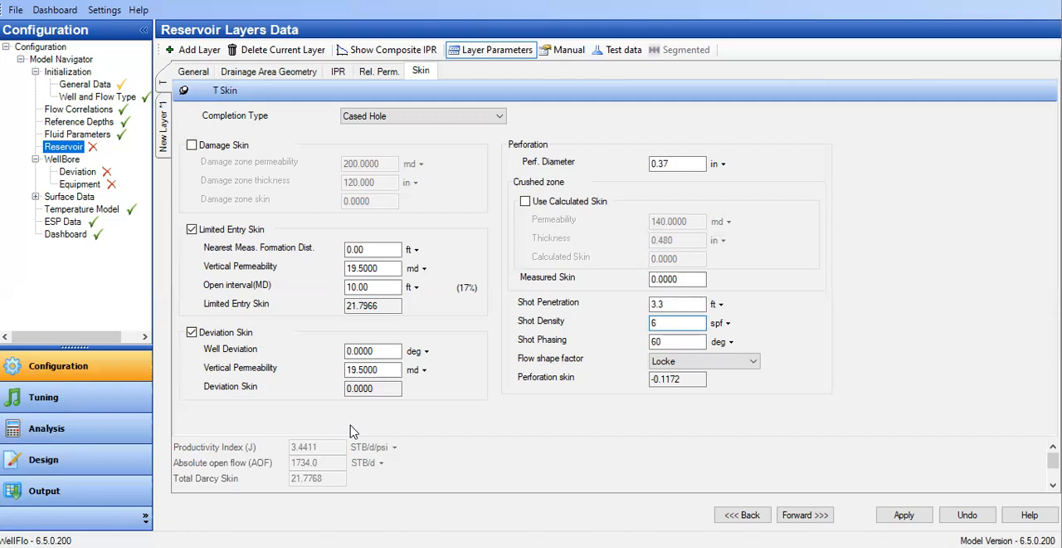
Set layer T's permeability to 250 md and its limited entry vertical permeability to 25 md.
left_click(205, 71)
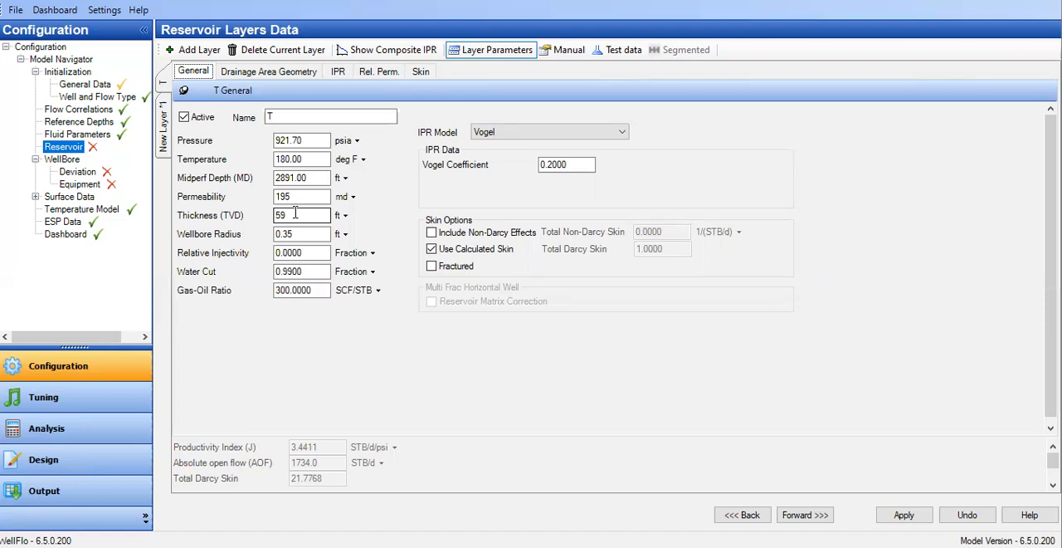
key("shift+Tab")
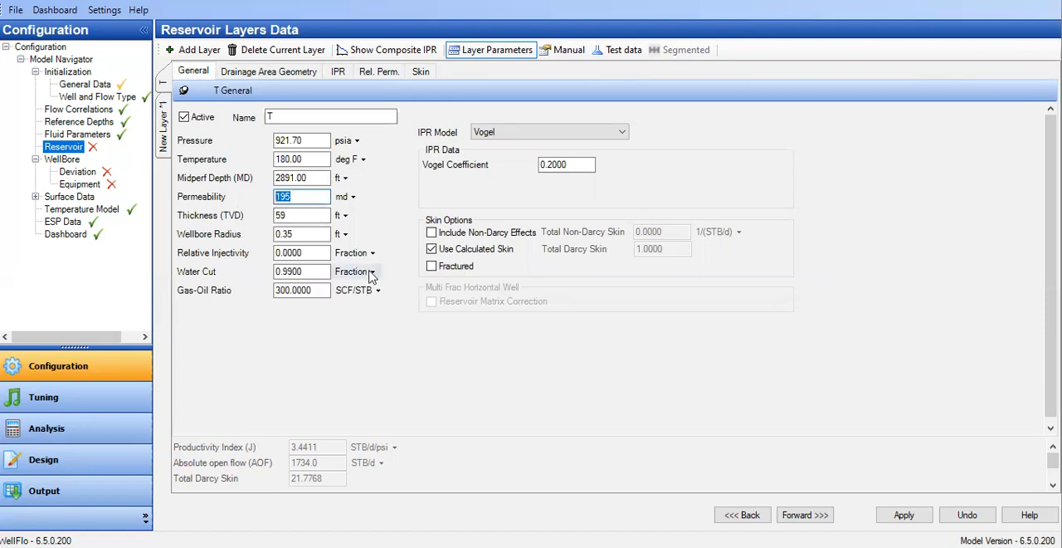
type("250")
key("Tab")
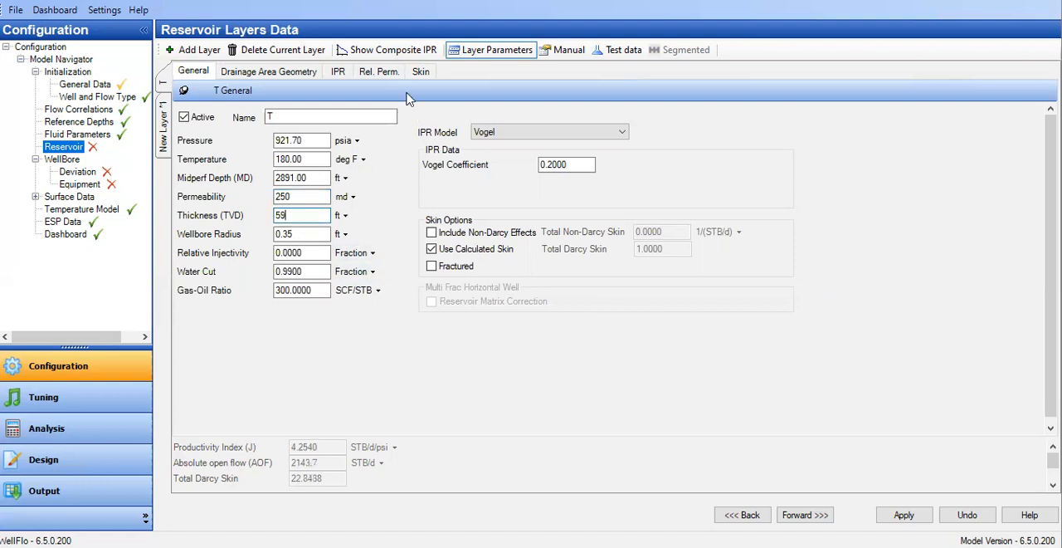
left_click(421, 73)
double_click(349, 268)
type("25")
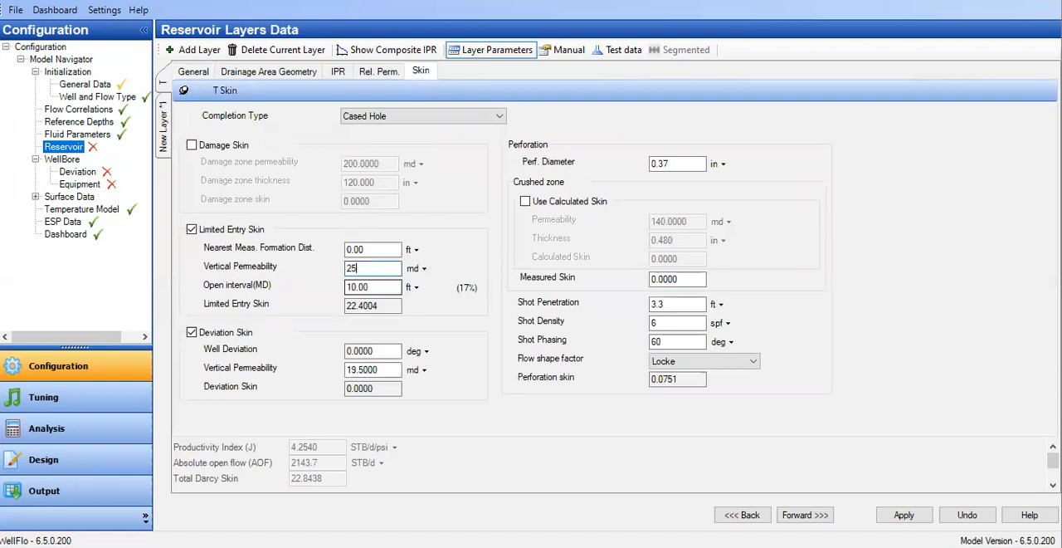
left_click(368, 251)
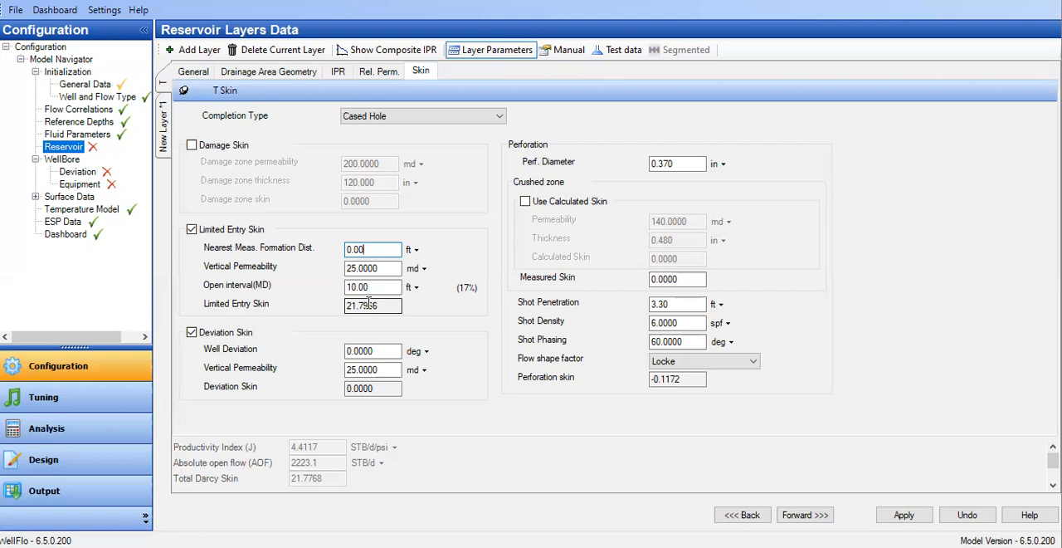
Increase the limited entry open interval to 15 ft and recalculate the skin and productivity index.
left_click(354, 287)
left_click(354, 286)
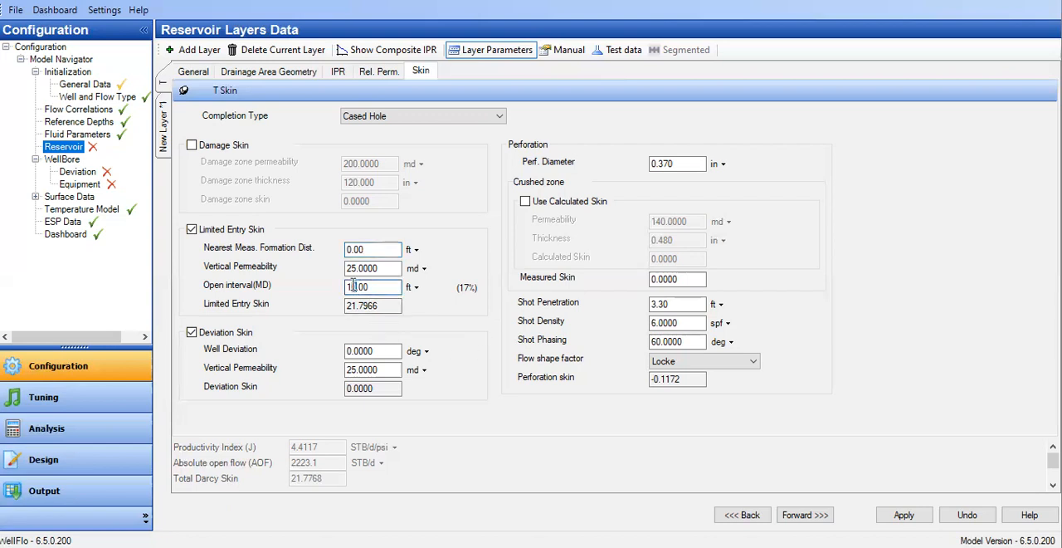
type("5")
left_click(380, 268)
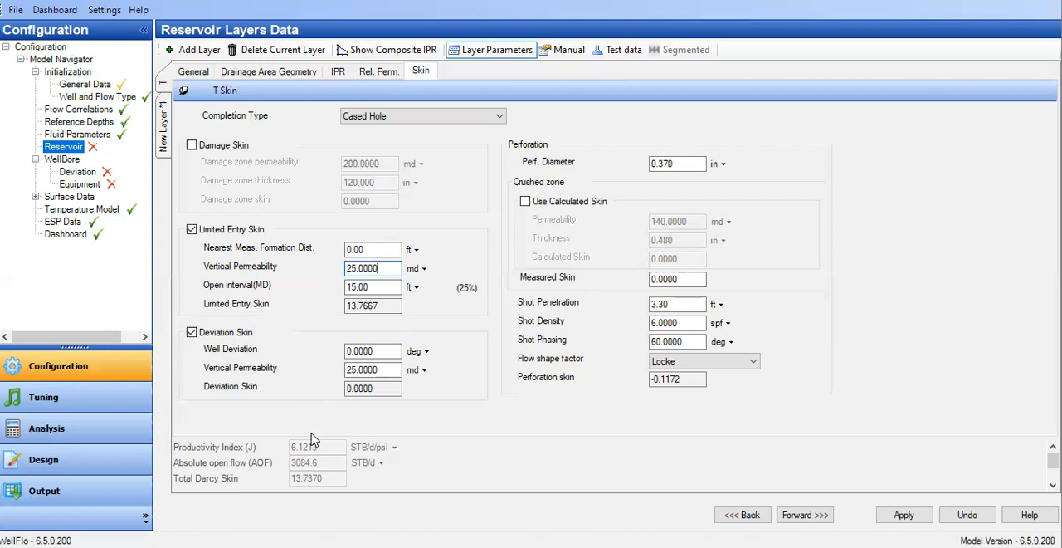
Set the limited entry open interval to 20 ft and update the calculated inflow results.
left_click(372, 287)
key("Delete")
key("Delete")
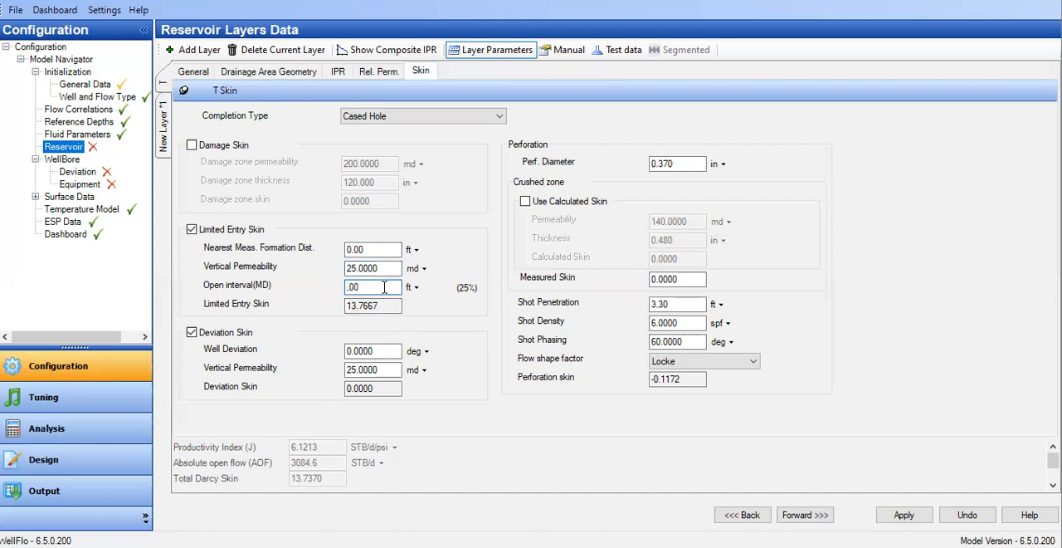
left_click_drag(366, 287, 315, 287)
type("20")
left_click(356, 270)
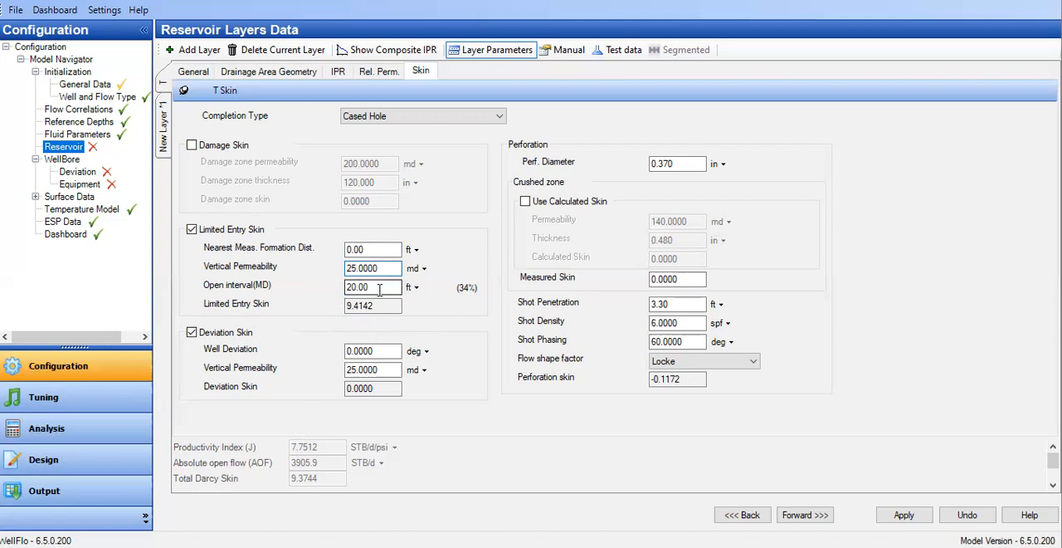
double_click(351, 285)
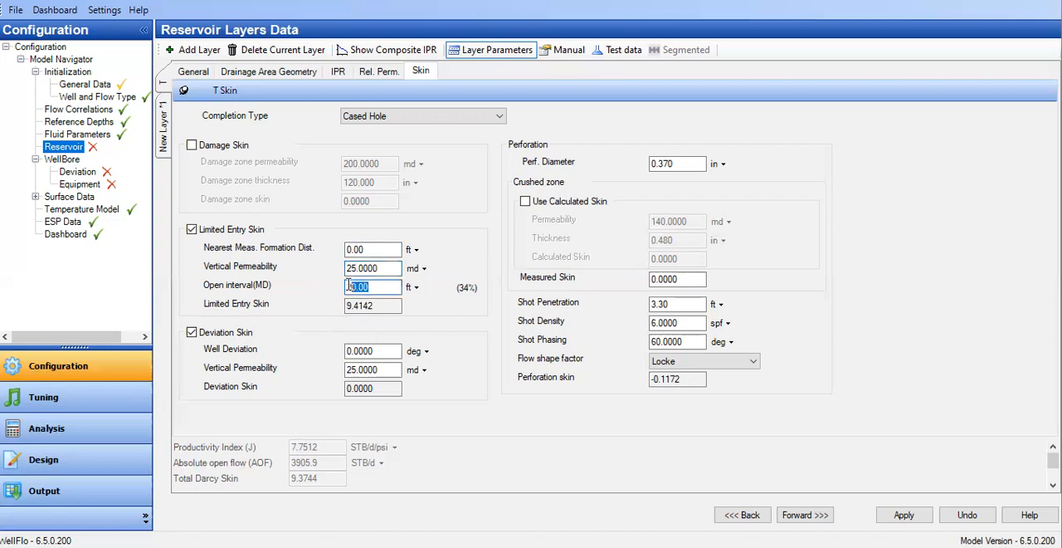
Raise layer T's permeability to 300 md and its limited entry vertical permeability to 30 md.
left_click(194, 72)
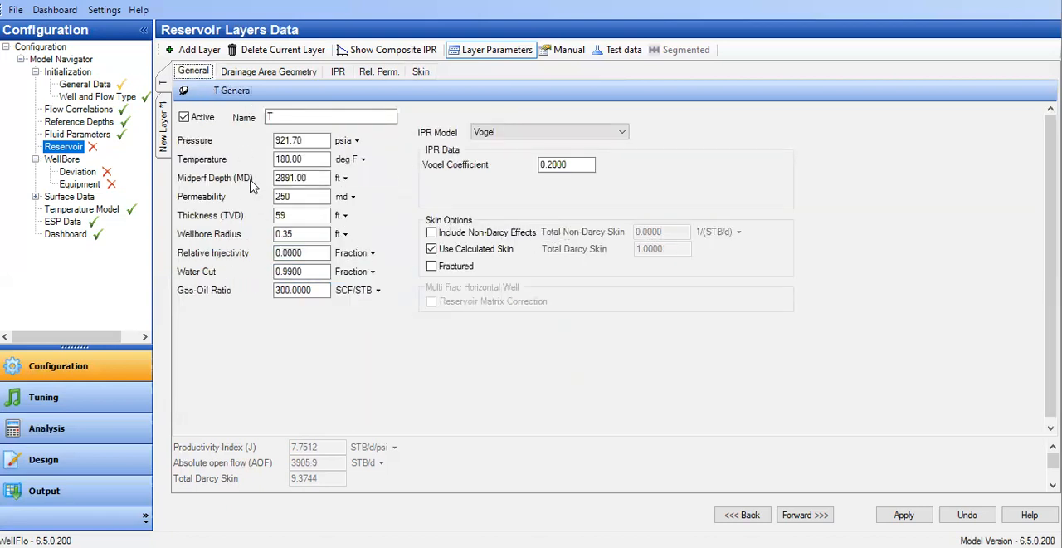
double_click(309, 198)
type("300")
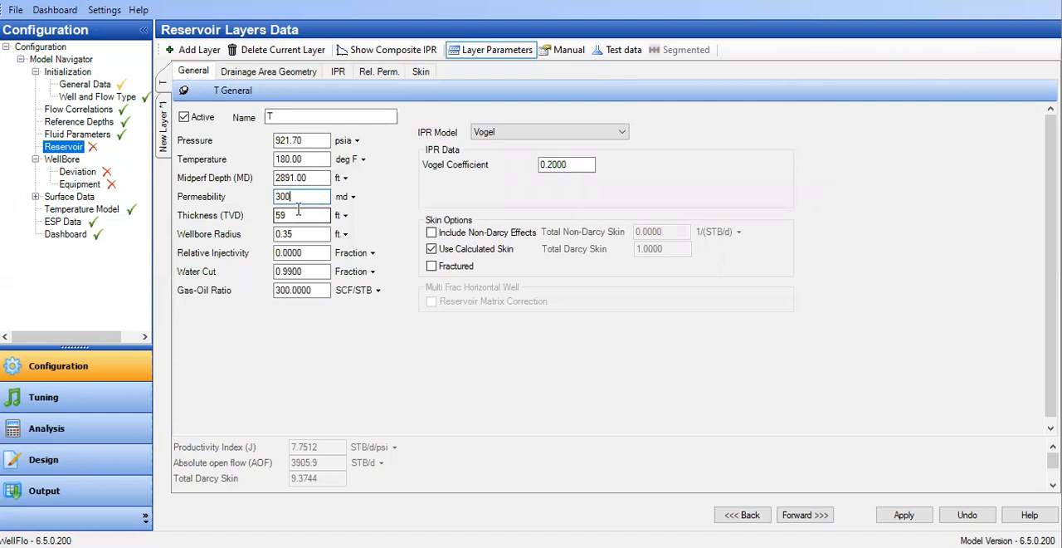
left_click(420, 71)
left_click_drag(383, 268, 265, 265)
type("30")
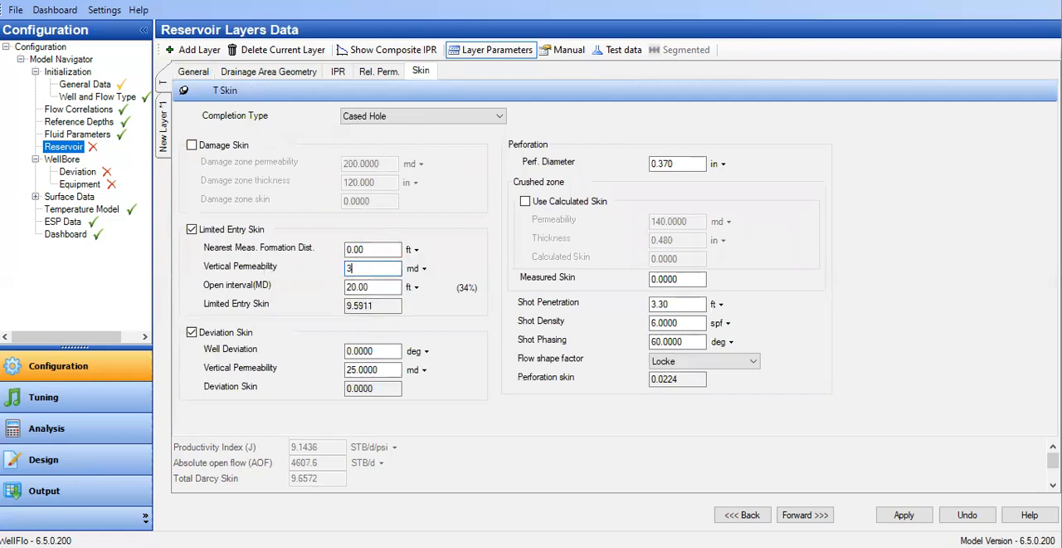
left_click(389, 284)
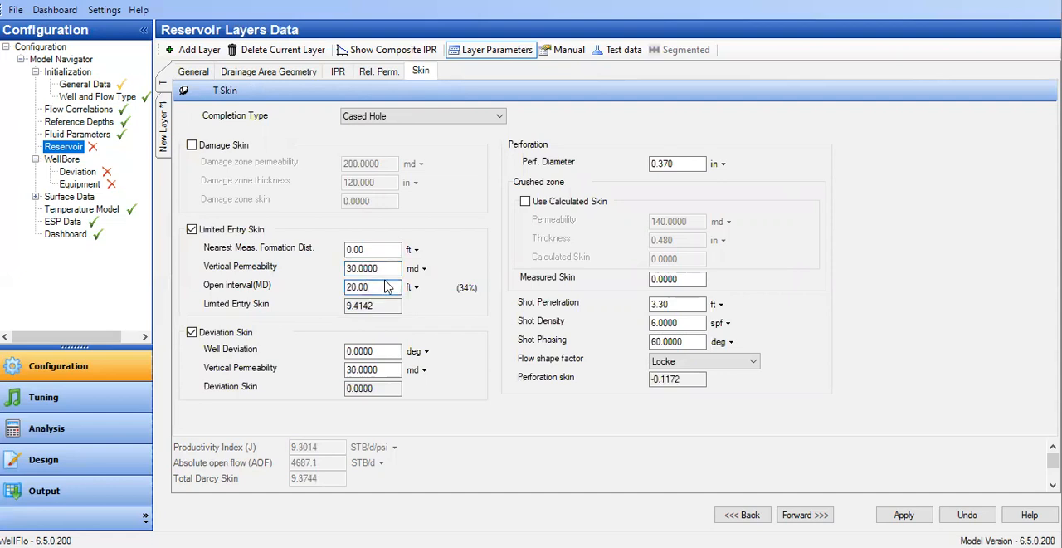
Set the limited entry open interval to 30 ft and bring the calculated results fully into view.
double_click(357, 287)
left_click_drag(357, 287, 381, 287)
type("30")
left_click(381, 268)
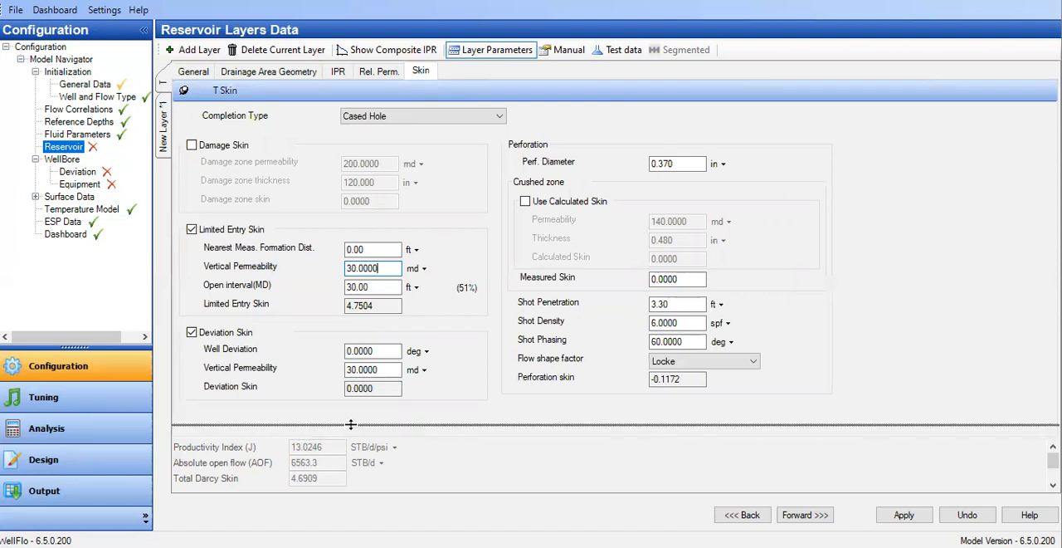
scroll(345, 446, "down", 1)
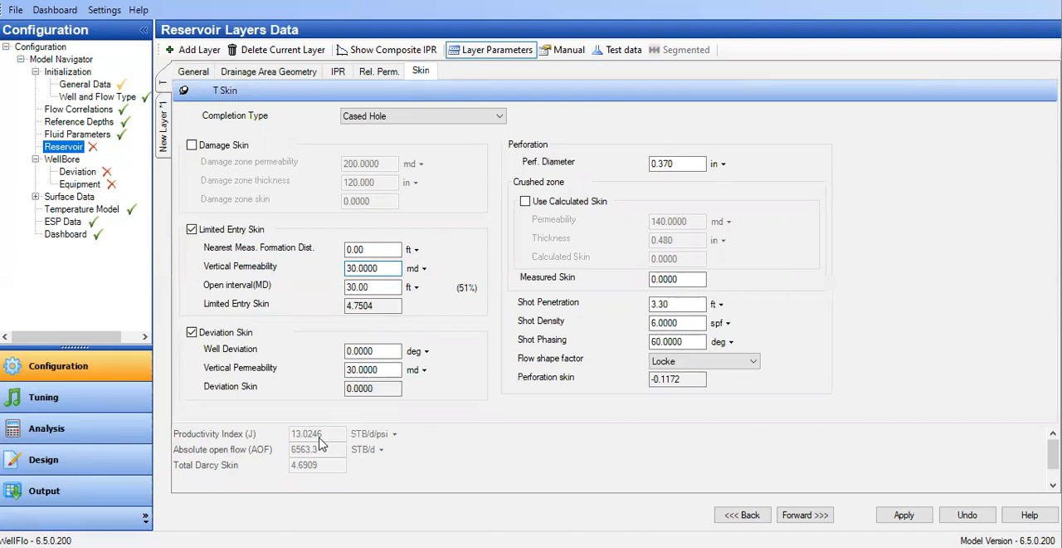
Check layer T's general data and set its equivalent drainage radius to 200 m.
left_click(196, 75)
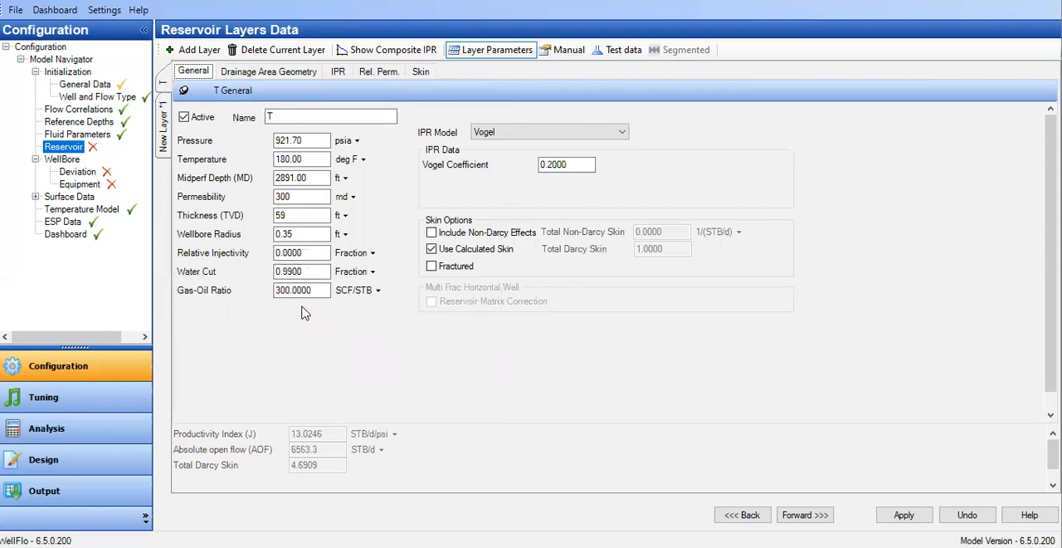
left_click(312, 74)
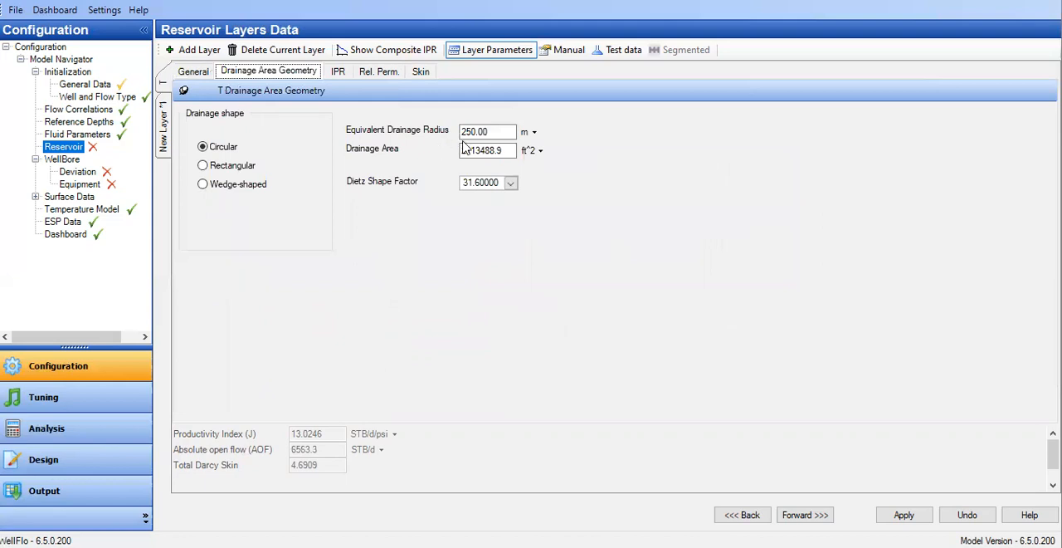
left_click_drag(472, 132, 467, 132)
type("0")
left_click(493, 152)
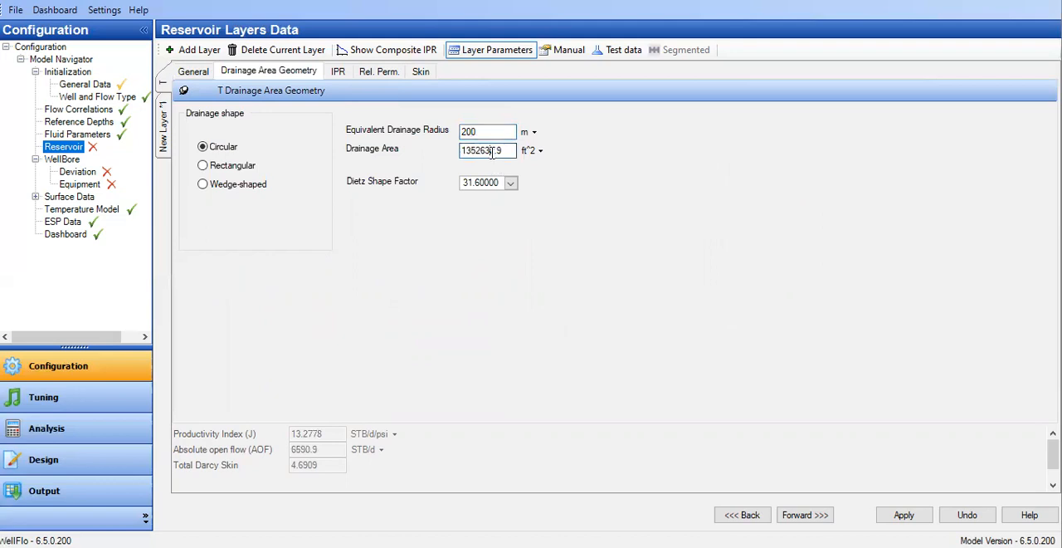
Try an equivalent drainage radius smaller than 200 m and update the drainage area.
key("shift+Tab")
type("100")
left_click(488, 152)
Try an equivalent drainage radius of 250 m for layer T and update the drainage area.
left_click(486, 133)
left_click_drag(485, 132, 443, 133)
type("25")
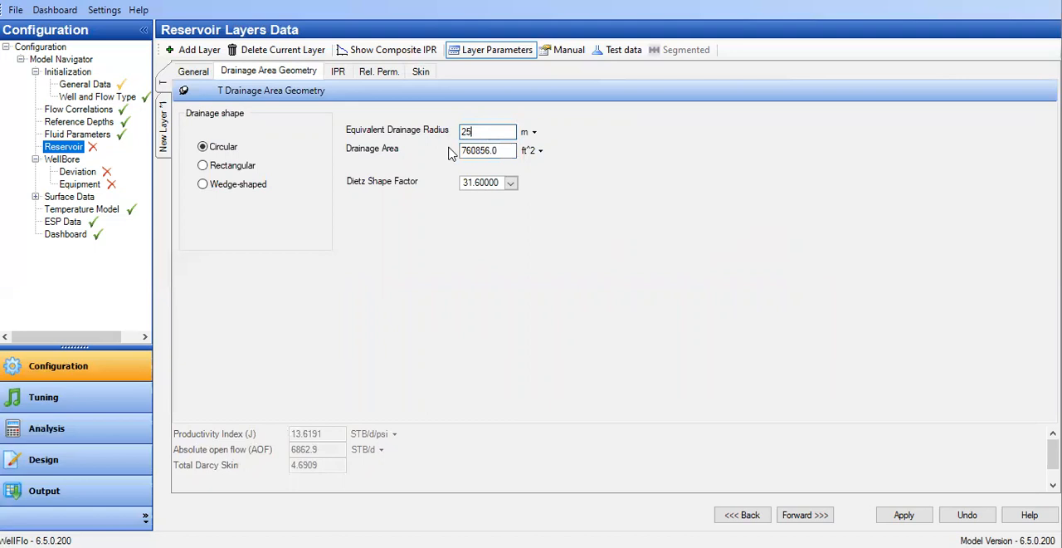
type("0")
left_click(481, 150)
Return layer T's equivalent drainage radius to 200 m and update the drainage area.
left_click(470, 132)
type("0")
left_click(481, 150)
left_click_drag(471, 133, 466, 132)
type("52632.9")
left_click(483, 153)
type("0")
left_click(489, 149)
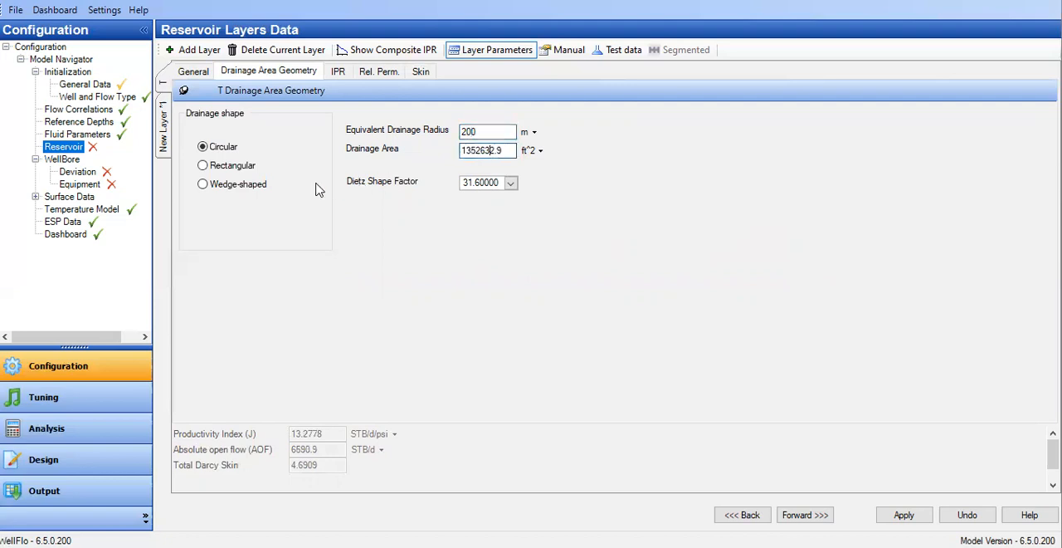
Try the rectangular and wedge-shaped drainage shapes for layer T and return to the circular shape.
left_click(211, 170)
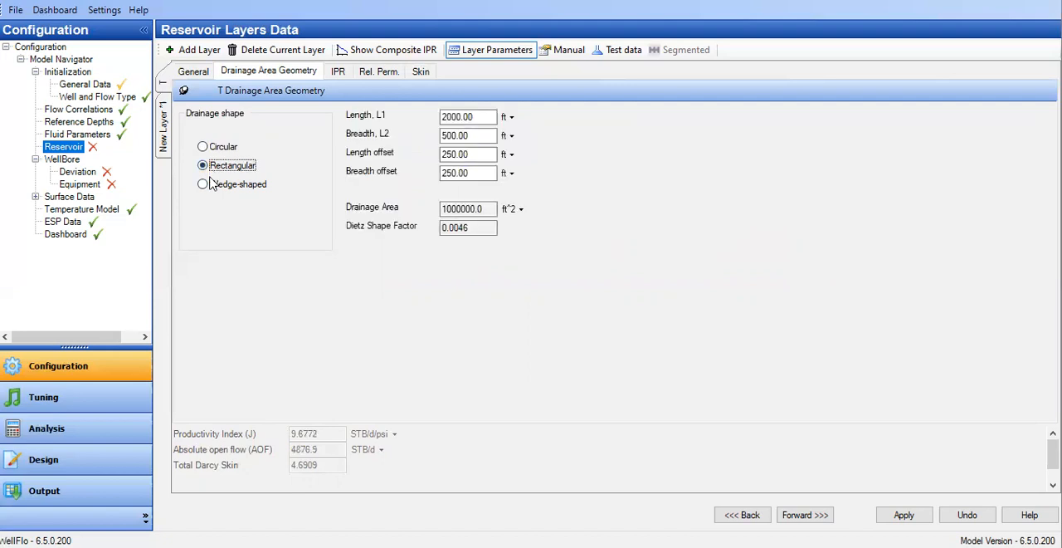
left_click(204, 185)
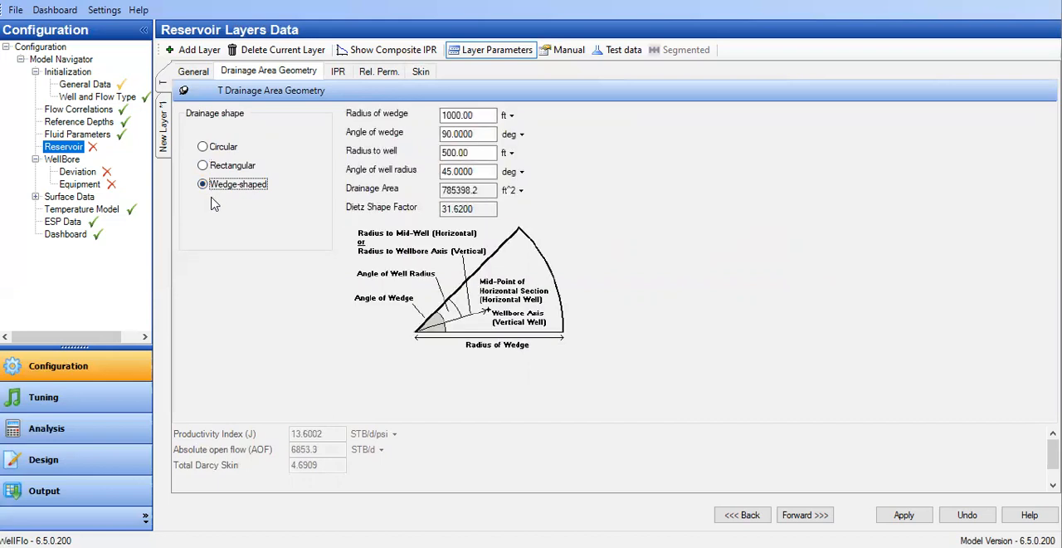
left_click(214, 149)
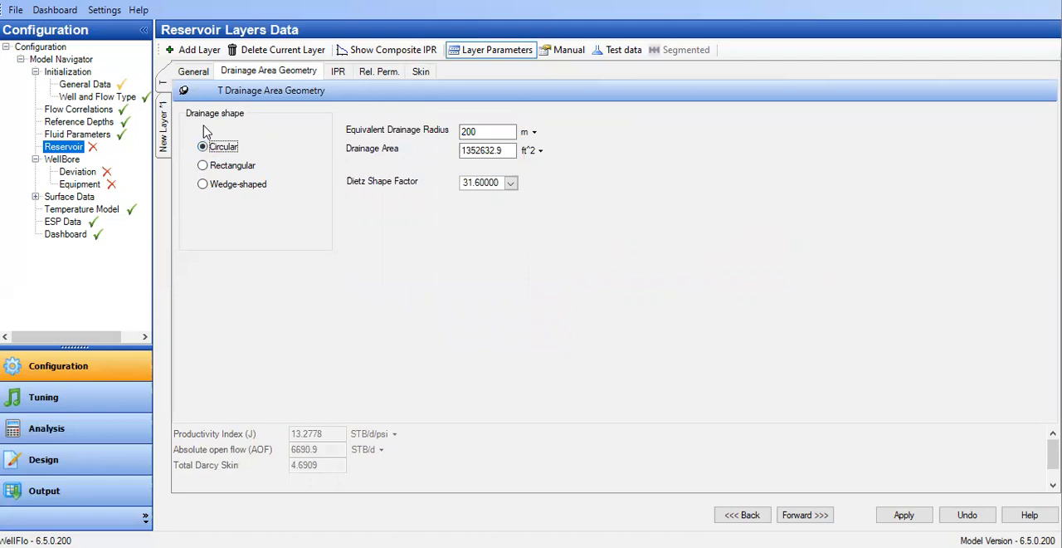
Set layer T's permeability to 310 md and its limited entry vertical permeability to 31 md.
left_click(195, 74)
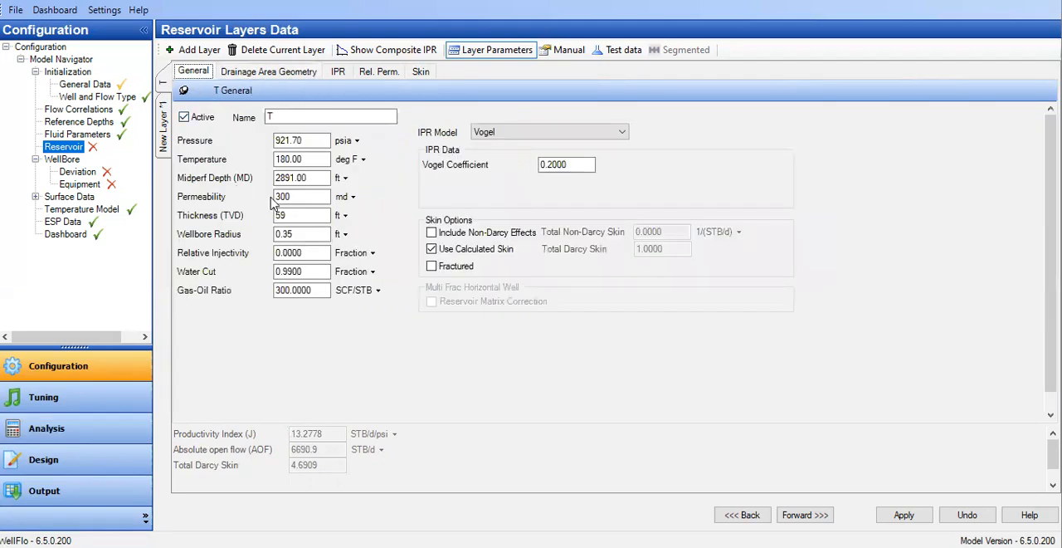
left_click(282, 197)
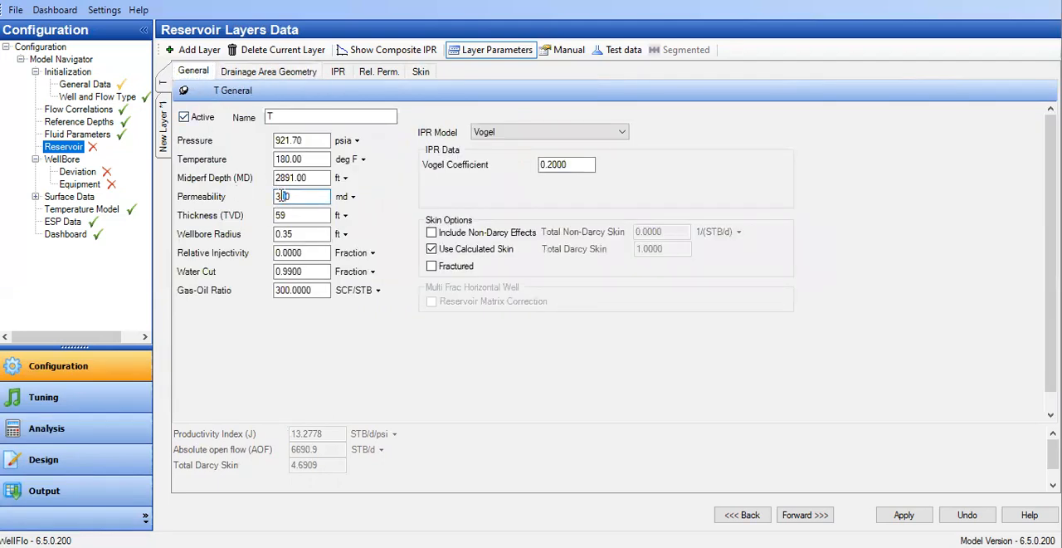
left_click(415, 75)
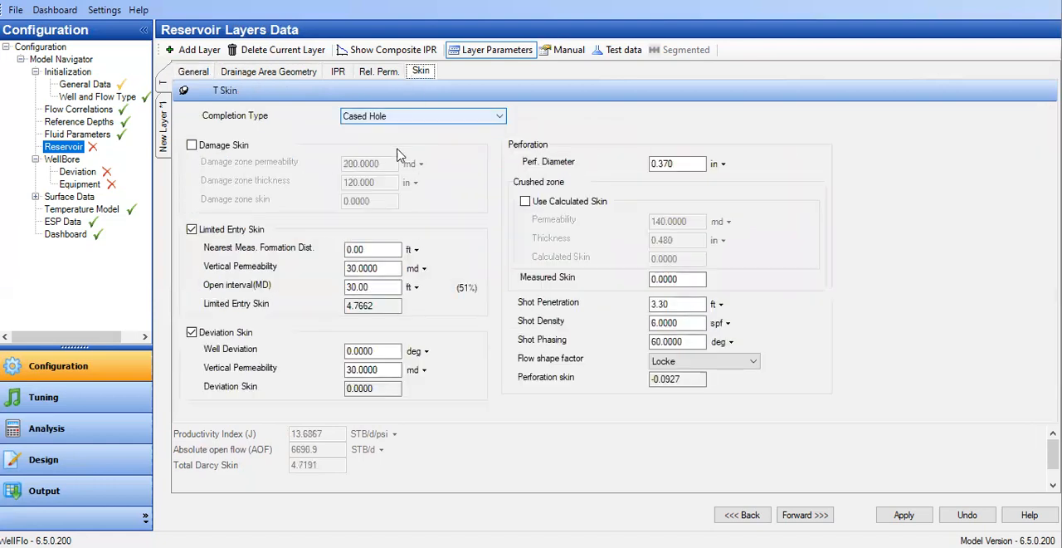
left_click_drag(352, 268, 359, 268)
type("1")
left_click(379, 286)
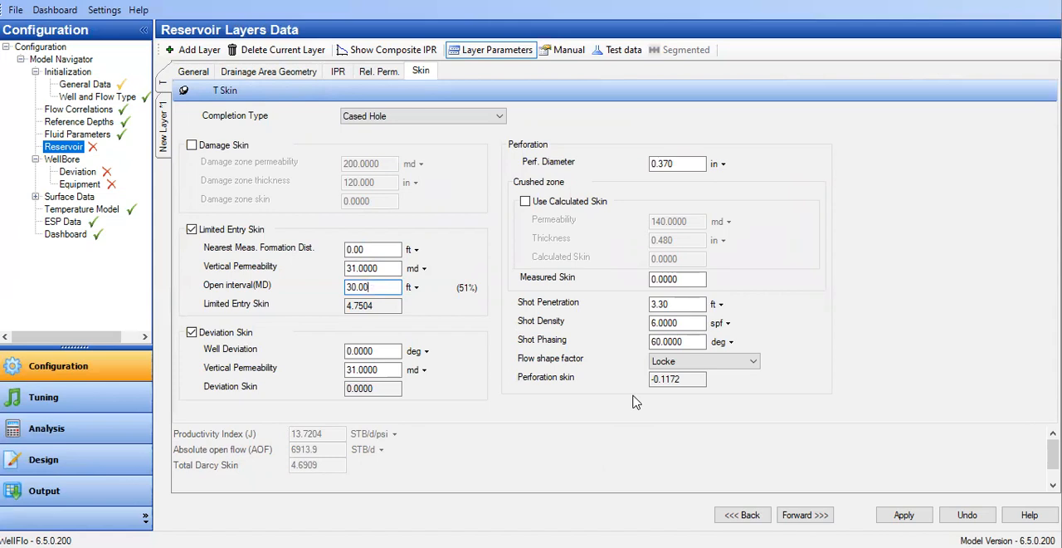
Try a perforation diameter of 0.39 in for layer T and update the perforation skin.
left_click(671, 164)
left_click_drag(666, 164, 695, 168)
type("9")
left_click(677, 278)
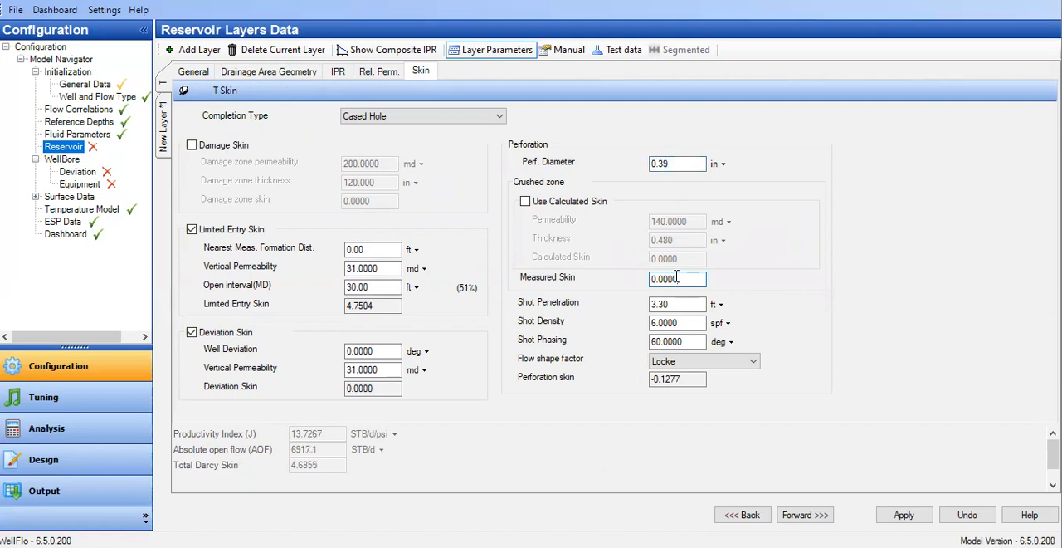
Set layer T's perforation diameter to 0.4 in.
left_click_drag(662, 164, 682, 165)
key("BackSpace")
key("BackSpace")
type("4")
left_click(673, 303)
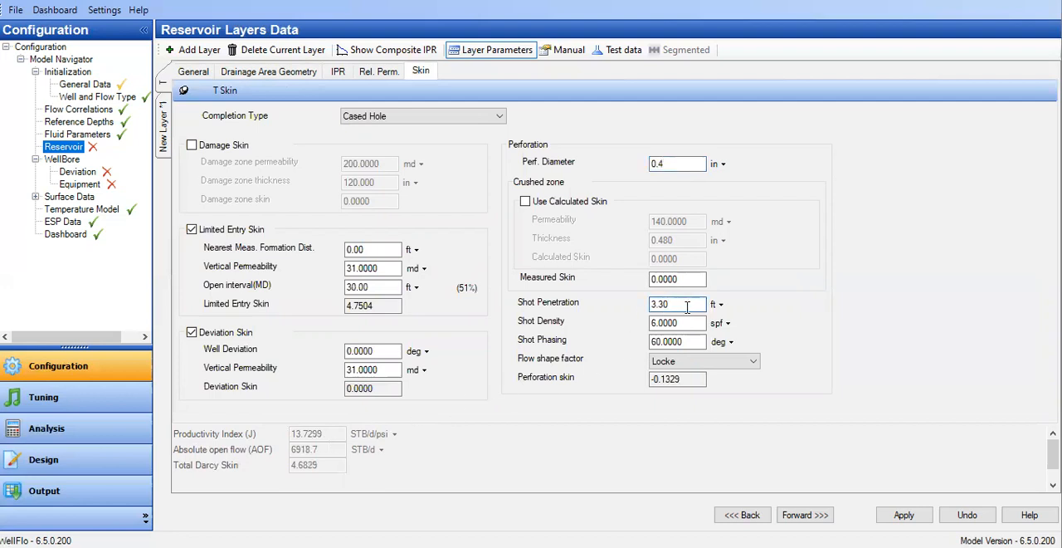
Try shot penetrations of 4, 5, 6 and 7 ft for layer T to test their effect on perforation skin.
left_click_drag(687, 307, 584, 307)
type("4")
key("Tab")
left_click(664, 322)
key("shift+Tab")
type("5")
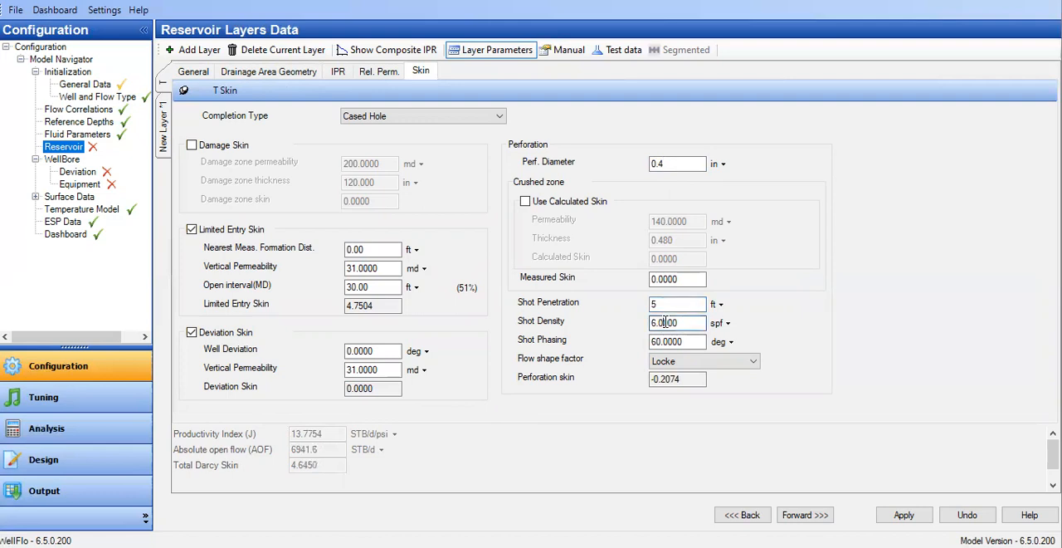
key("shift+Tab")
type("6")
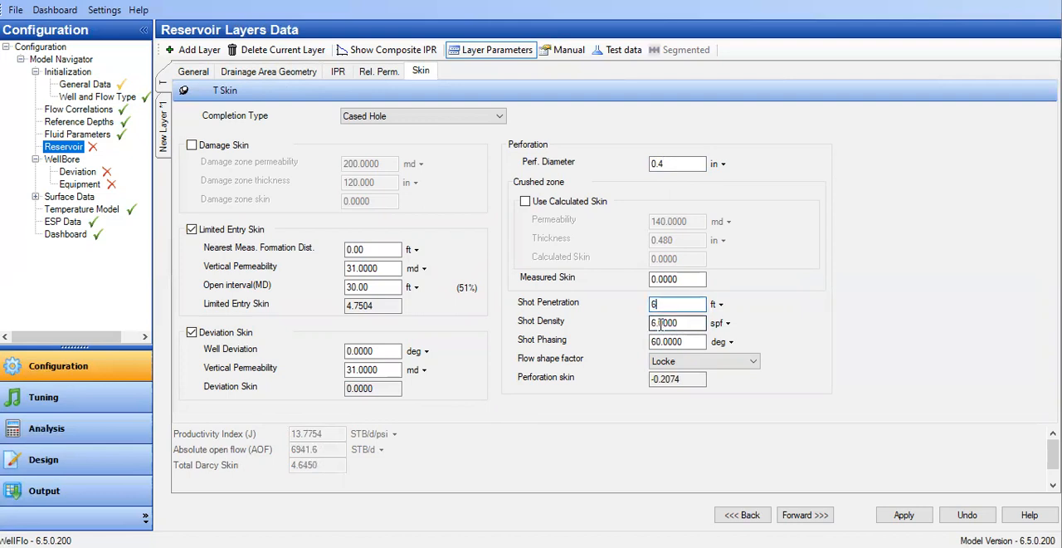
left_click(661, 324)
left_click(673, 321)
key("shift+Tab")
type("7")
key("Tab")
left_click(662, 322)
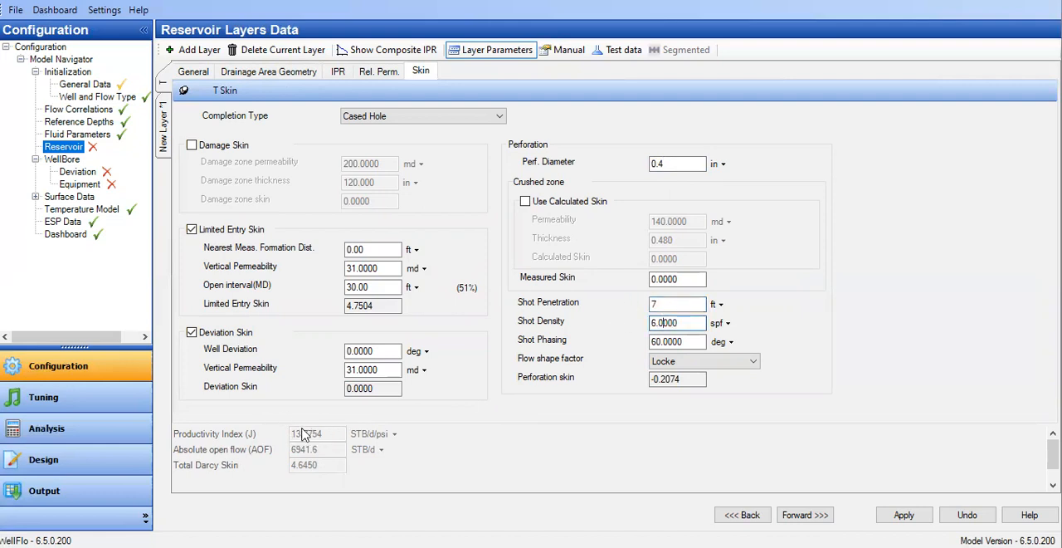
Restore layer T's shot penetration to 3.3 ft and recalculate the perforation skin.
key("shift+Tab")
type("3.3")
left_click(689, 327)
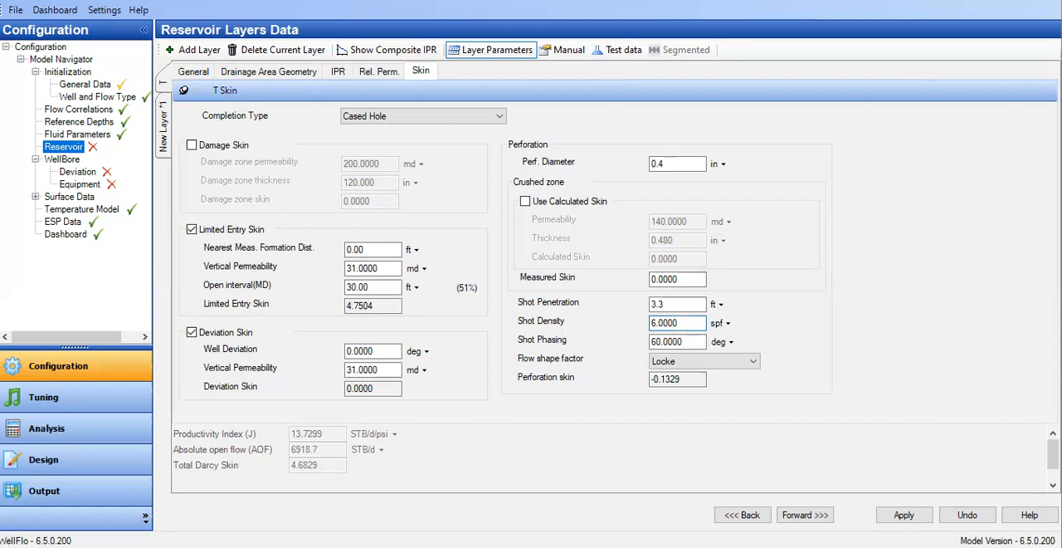
Raise layer T's permeability to 320 md and its limited entry vertical permeability to 32 md.
left_click(195, 76)
left_click_drag(285, 197, 280, 211)
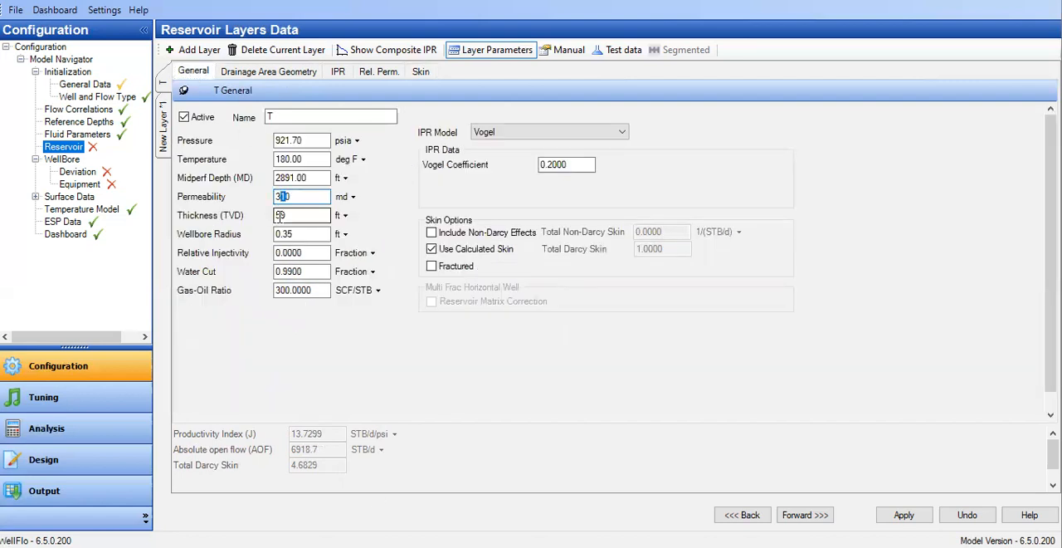
type("2")
left_click(291, 216)
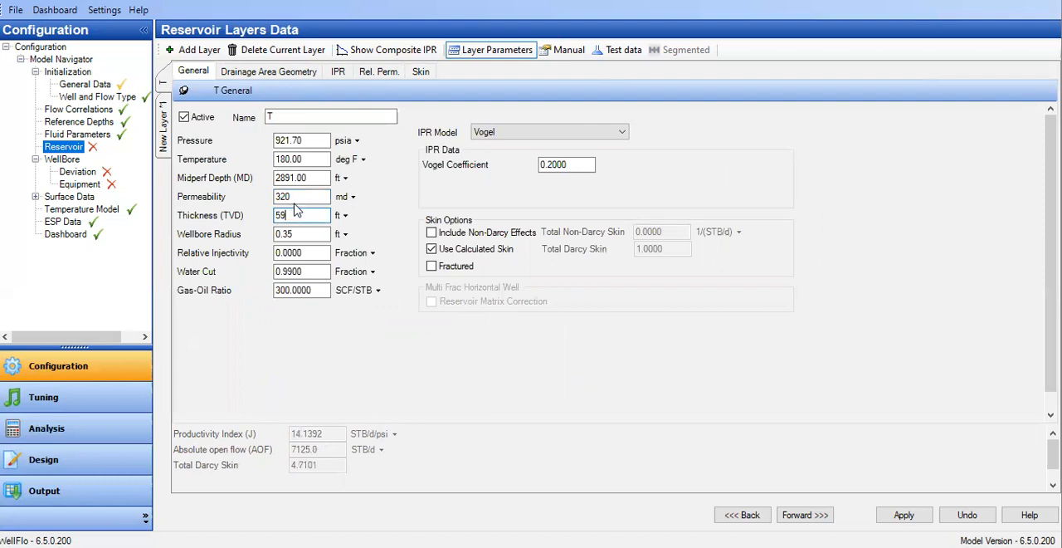
left_click(421, 71)
left_click(352, 268)
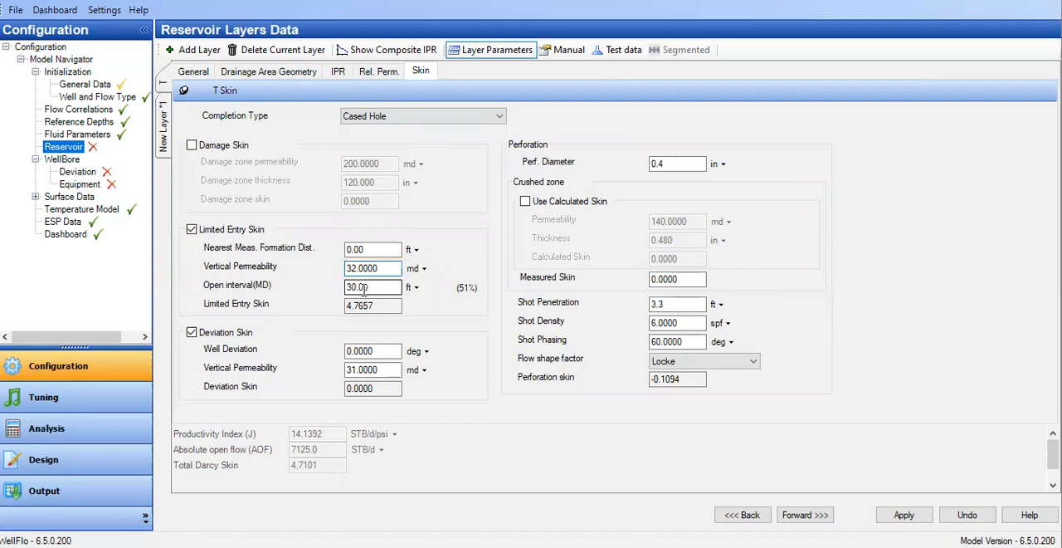
left_click(363, 289)
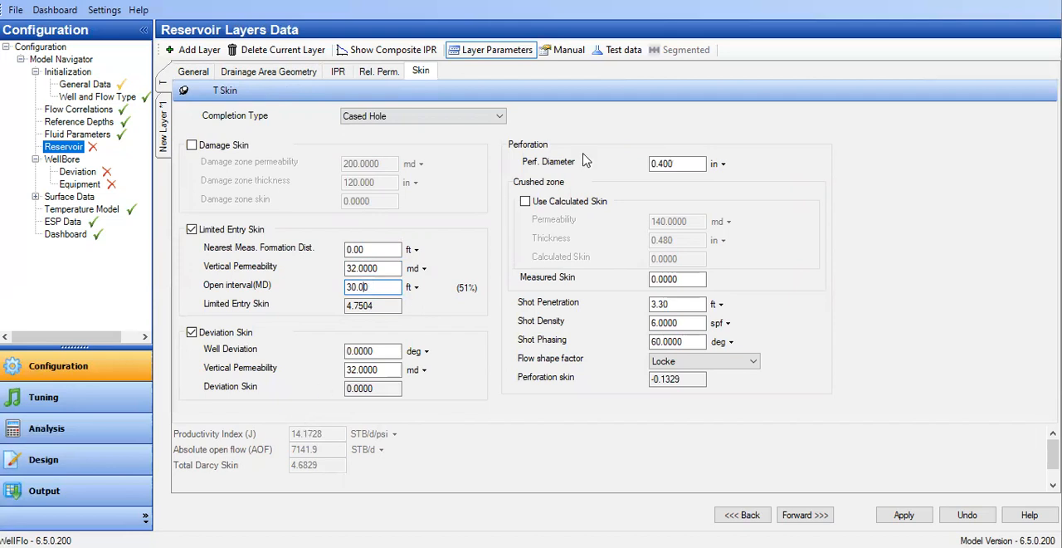
Save the model to file even though it is still incomplete.
left_click(200, 74)
left_click(15, 10)
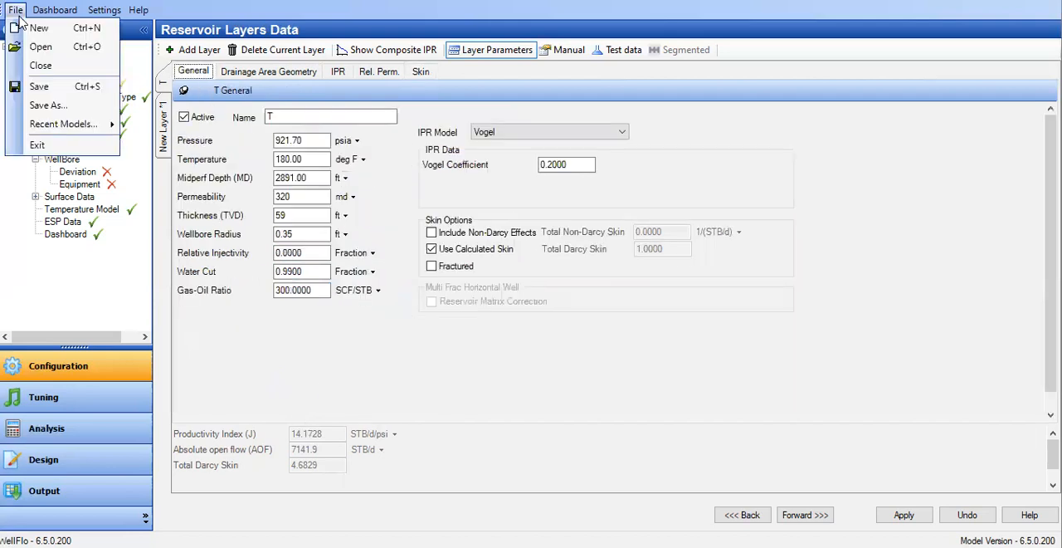
left_click(38, 83)
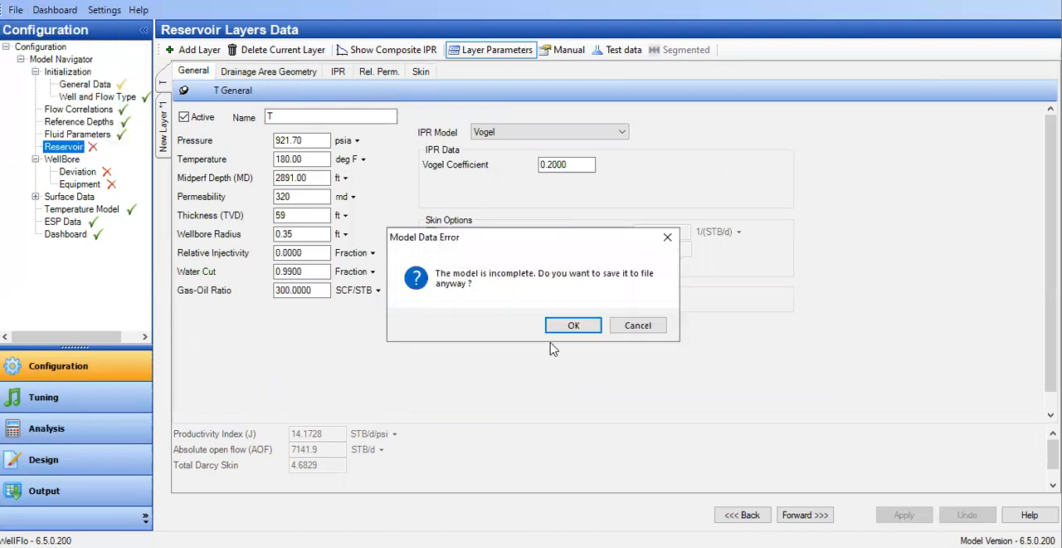
left_click(568, 328)
Review layer T's skin and general data and enlarge the calculated results area.
left_click(419, 73)
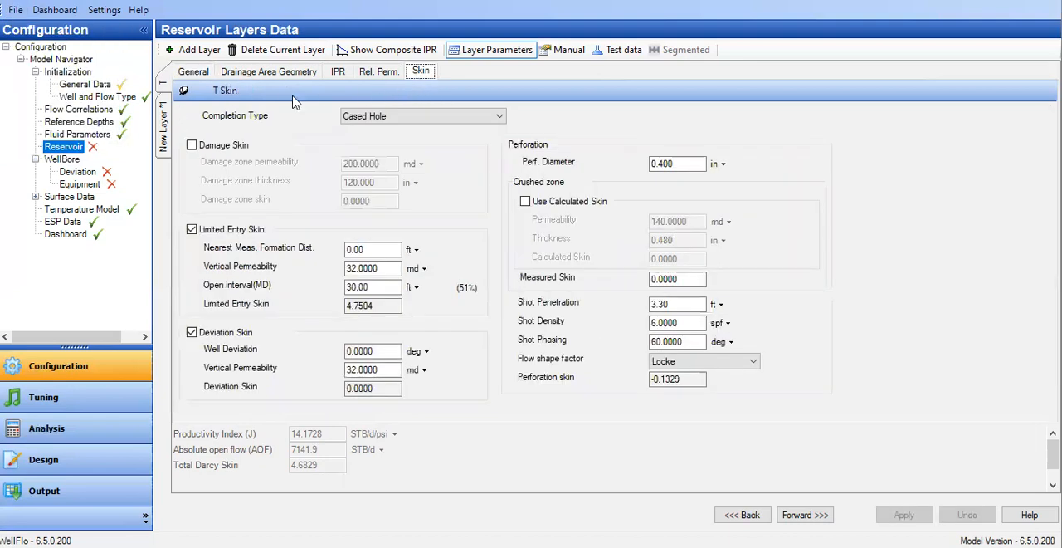
left_click(193, 73)
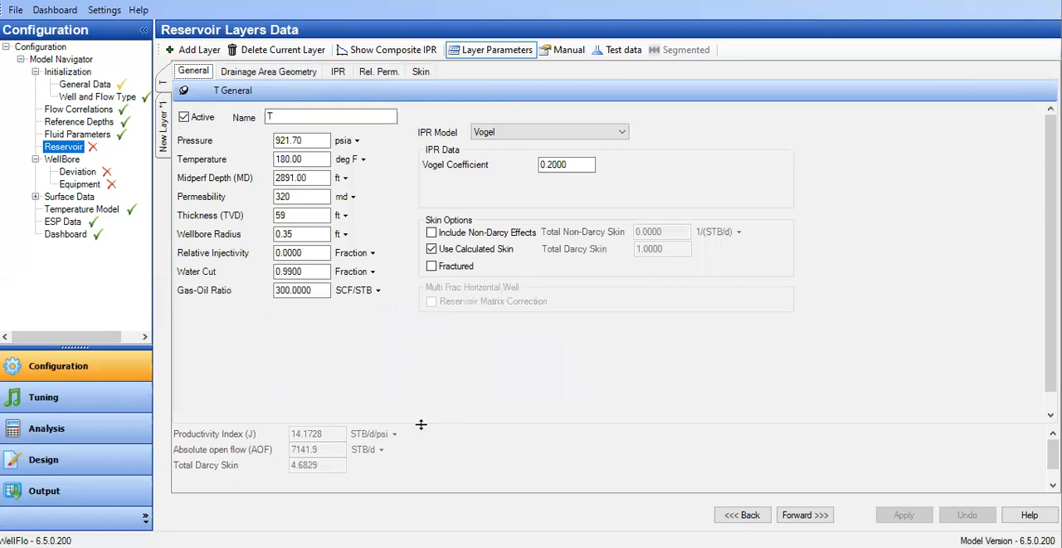
left_click_drag(420, 423, 438, 375)
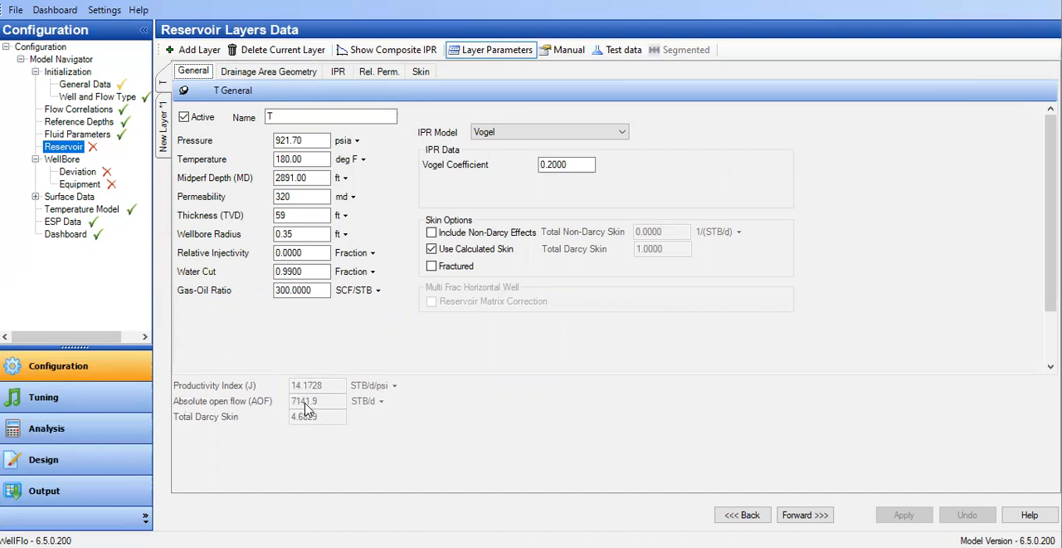
left_click(311, 160)
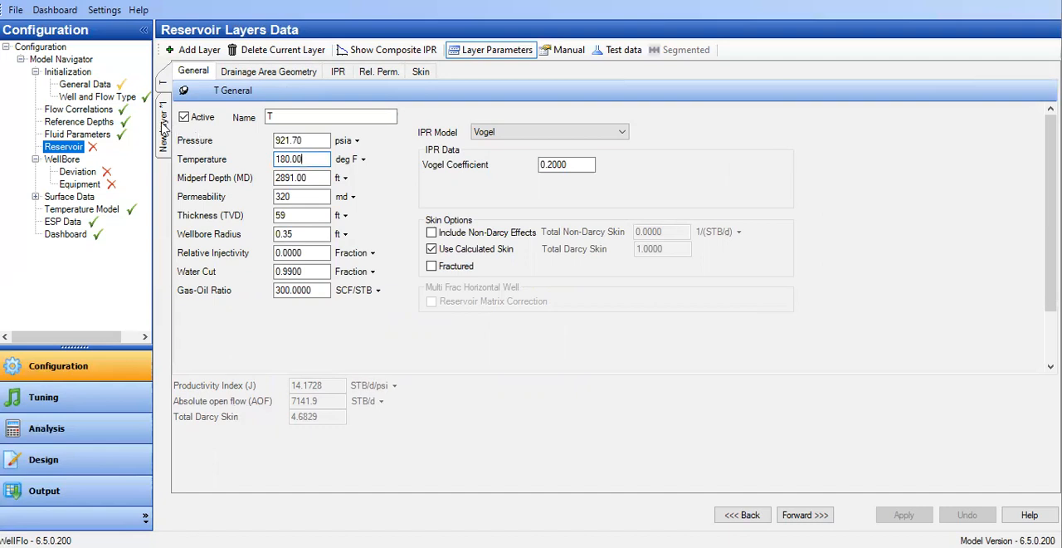
Open the second reservoir layer and rename it B.
left_click(163, 124)
left_click(472, 318)
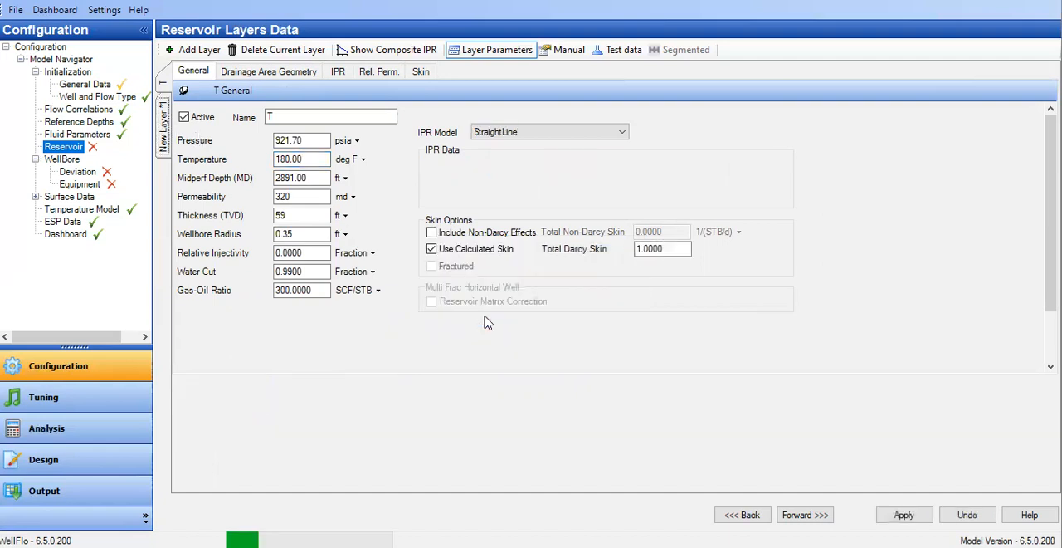
triple_click(299, 116)
type("B")
left_click(300, 141)
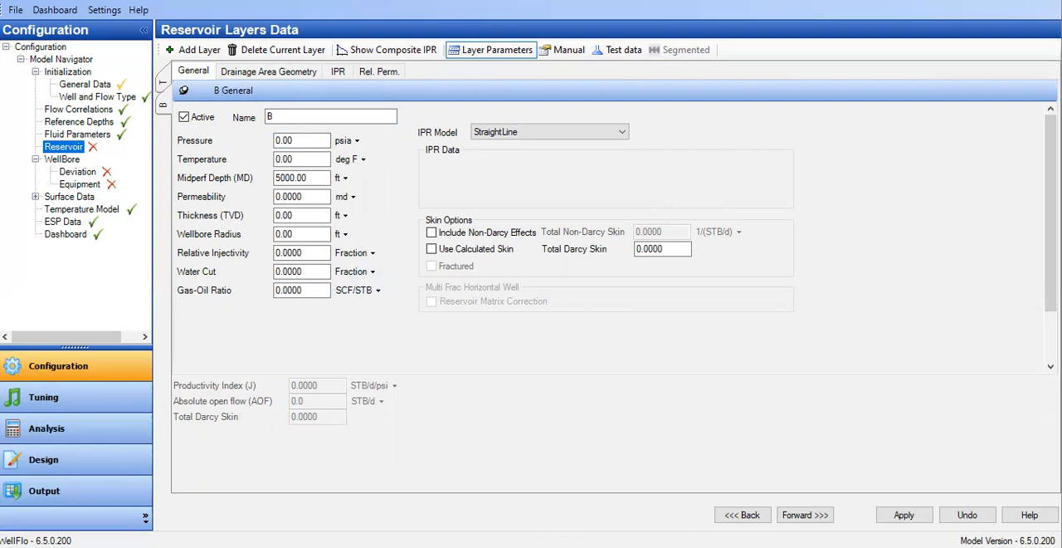
Set layer B's pressure to 821.7 psia and its temperature to 180 deg F.
left_click(290, 139)
type("821.7")
key("Tab")
type("1")
key("BackSpace")
key("BackSpace")
key("Tab")
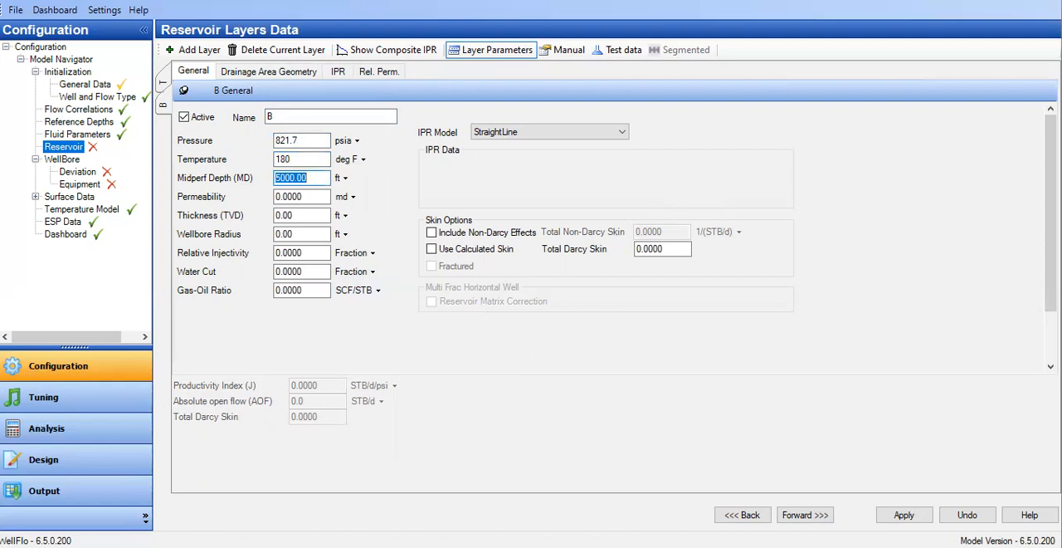
Give layer B a midperf depth of 2792 ft, permeability of 243 md, thickness of 80 ft and wellbore radius of 0.35 ft.
type("2792")
key("Tab")
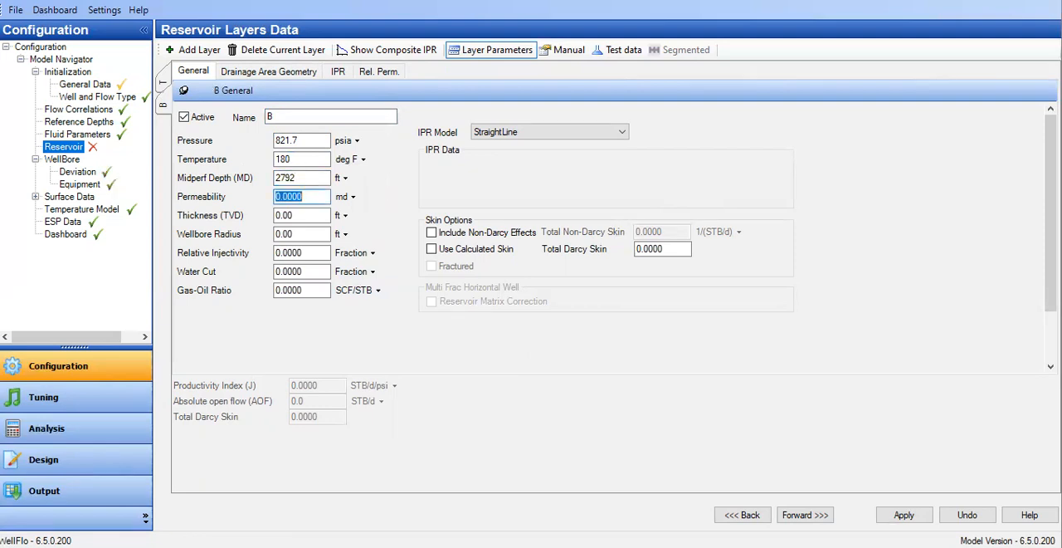
type("243")
key("Tab")
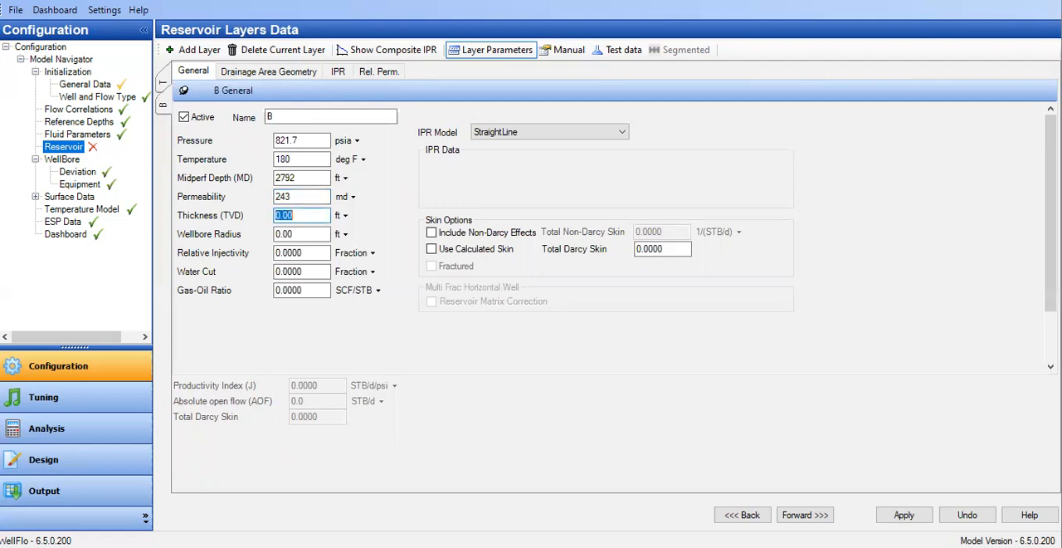
type("8")
key("Tab")
type("0.")
key("Tab")
key("Tab")
Set layer B's water cut to 0.97 and its gas-oil ratio to 300 SCF/STB.
type("0")
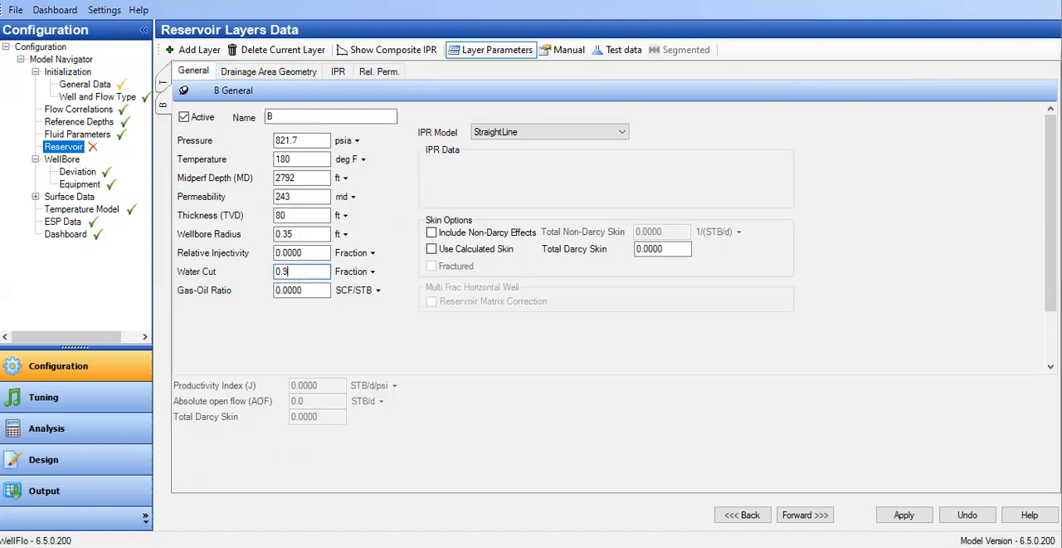
key("Tab")
type("300")
Assign layer B the Vogel IPR model with a coefficient of 0.2 and enable calculated skin.
left_click(516, 132)
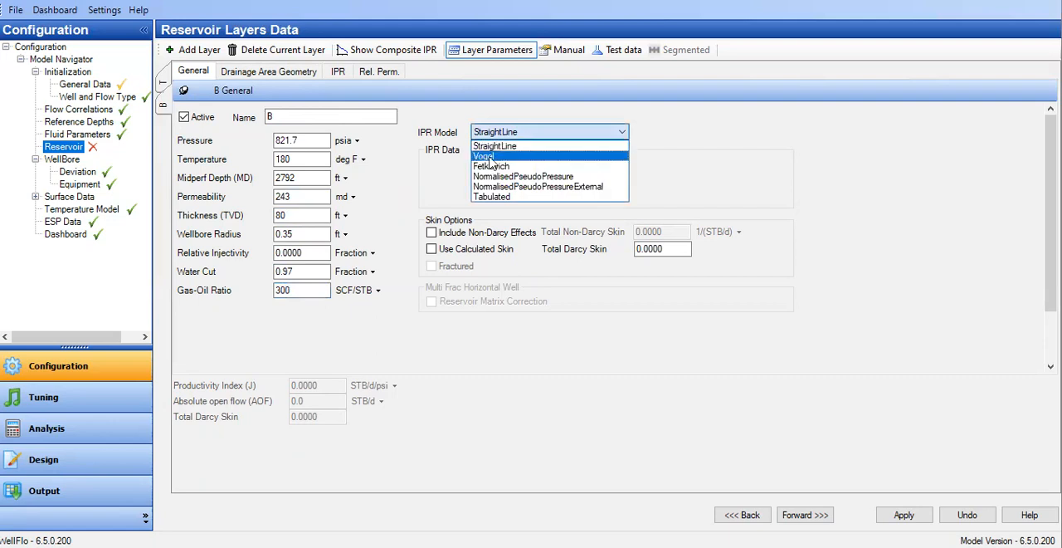
left_click(513, 157)
double_click(548, 165)
type("2")
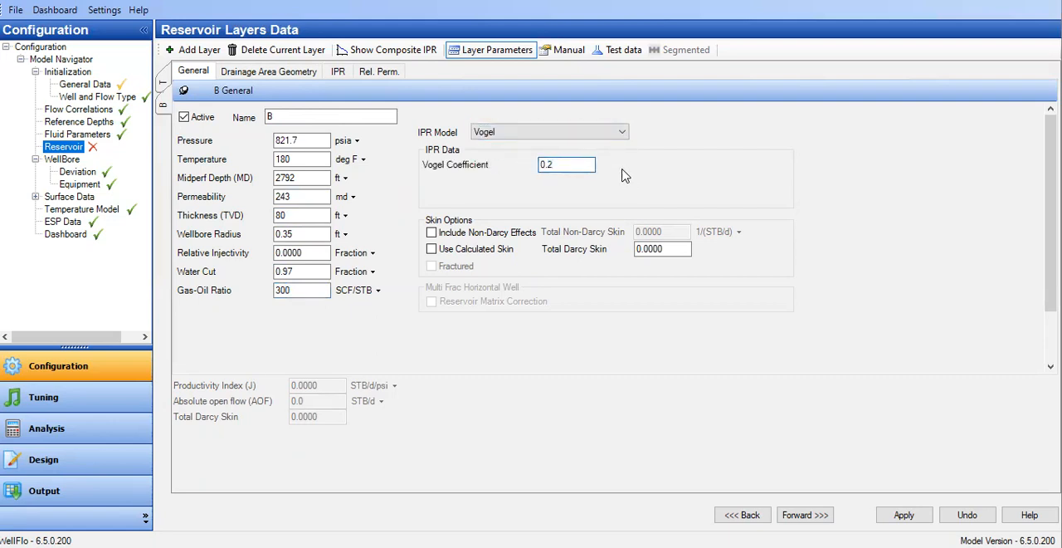
left_click(440, 256)
left_click(440, 256)
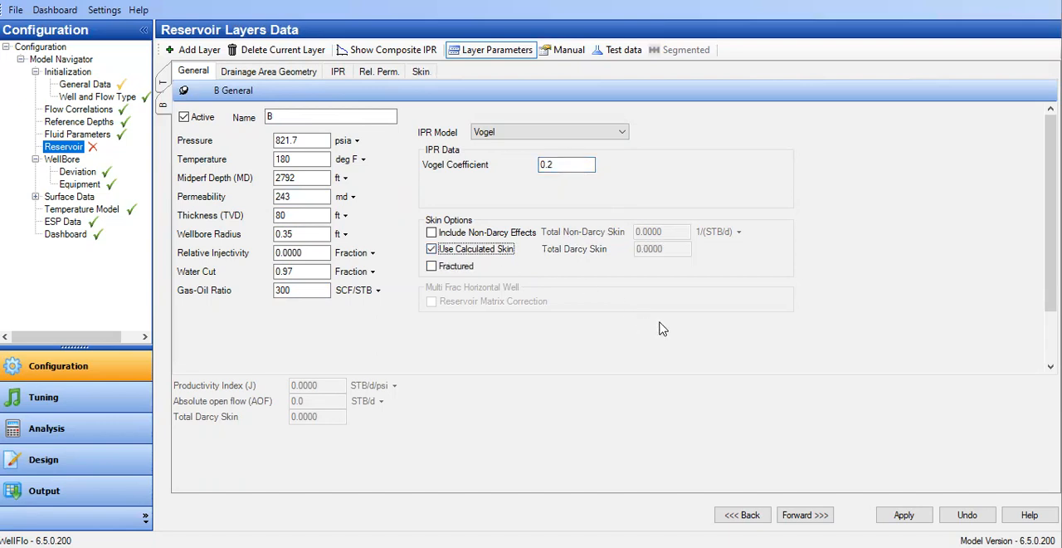
Set the equivalent drainage radius of layer B's circular drainage area to 200 m.
left_click(267, 73)
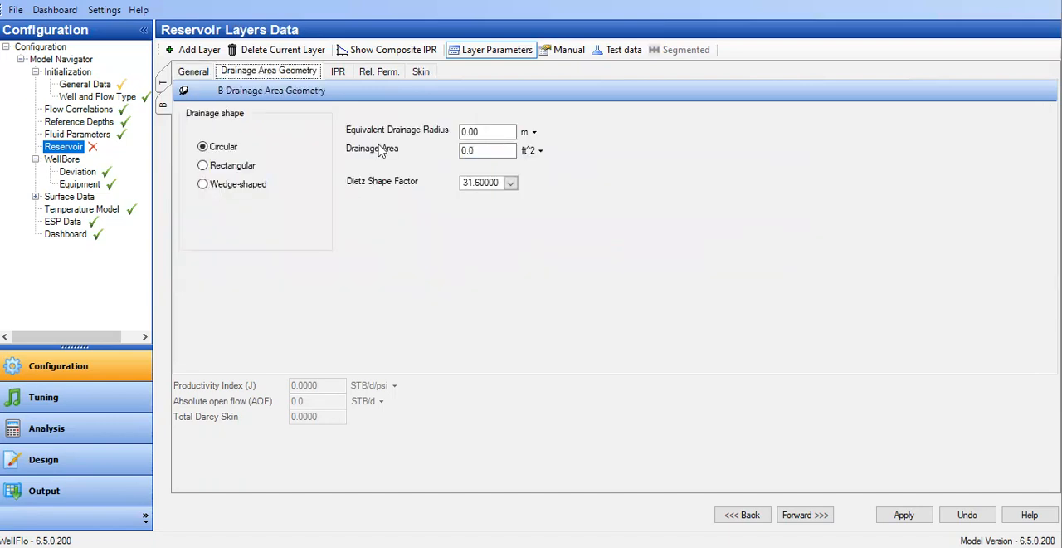
key("Tab")
type("250")
key("Tab")
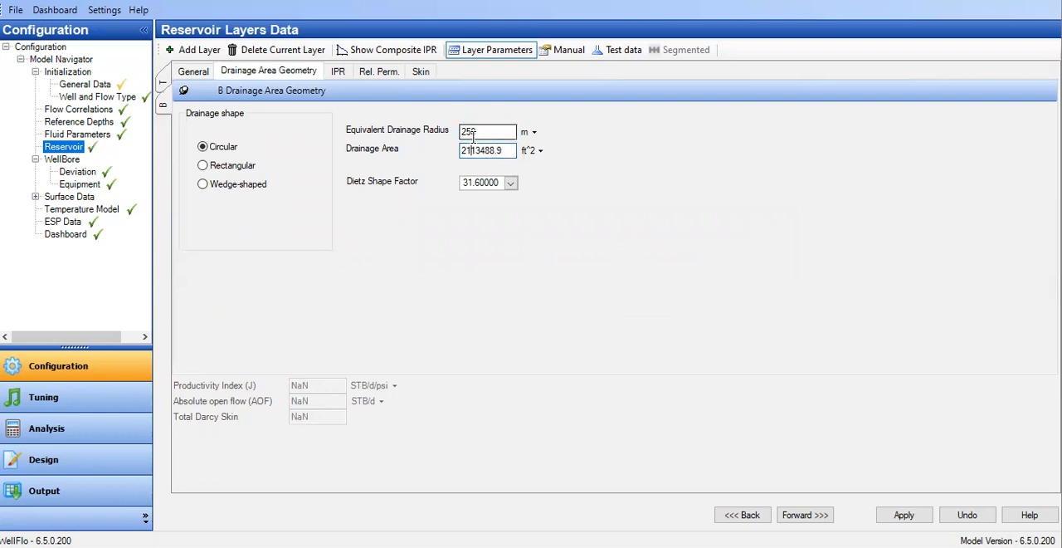
double_click(472, 133)
type("200")
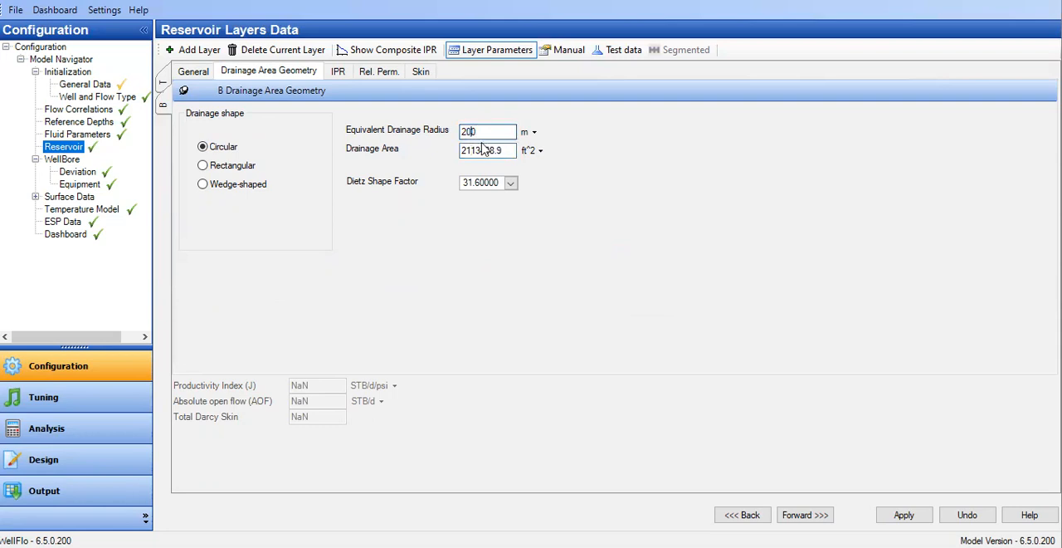
Set the completion type in layer B's skin data to Cased Hole.
left_click(428, 74)
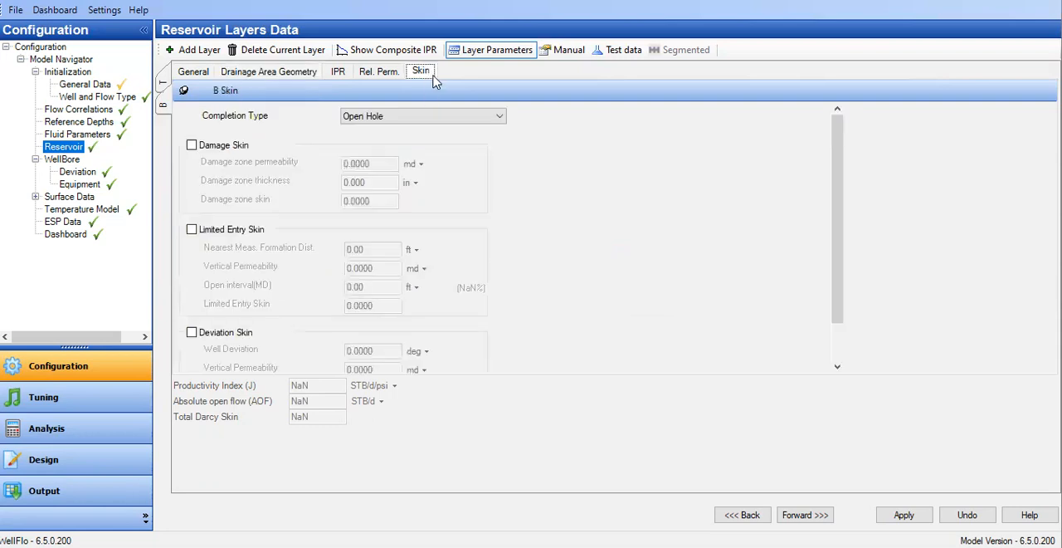
left_click(485, 116)
left_click(397, 150)
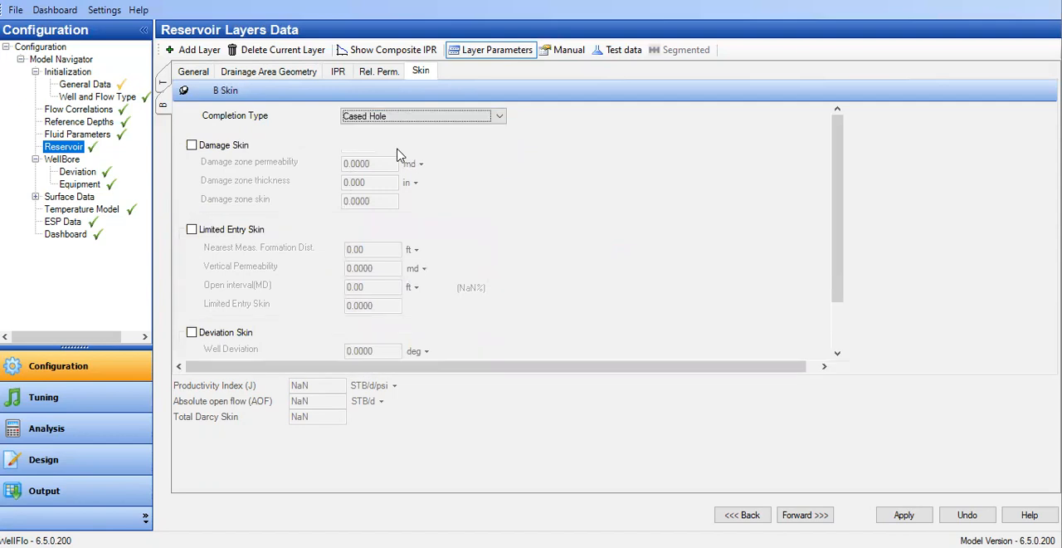
left_click_drag(254, 372, 254, 422)
Enable layer B's limited entry skin with 135 ft nearest formation distance, 24.3 md vertical permeability and 20 ft open interval, and enable deviation skin.
left_click(191, 229)
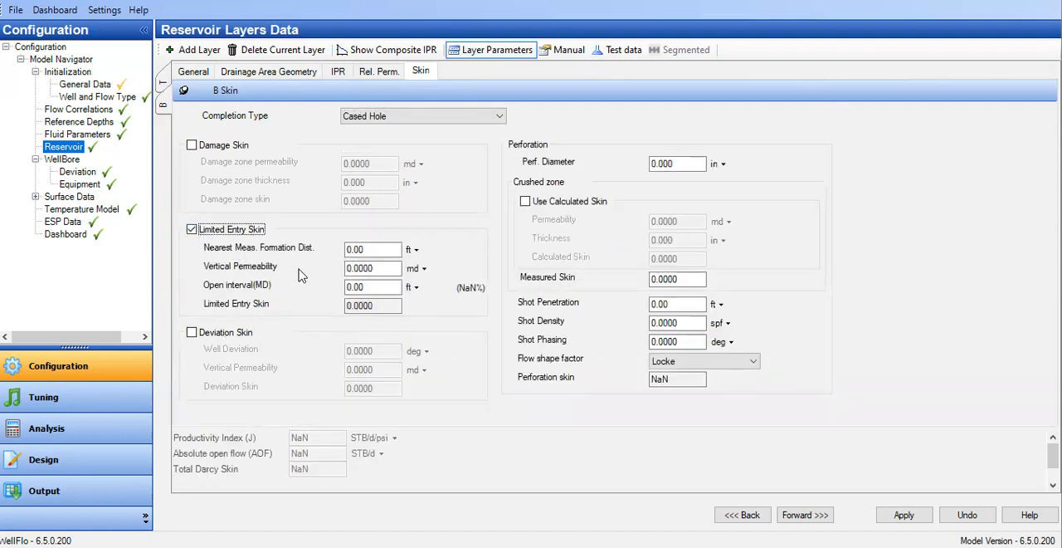
left_click(677, 305)
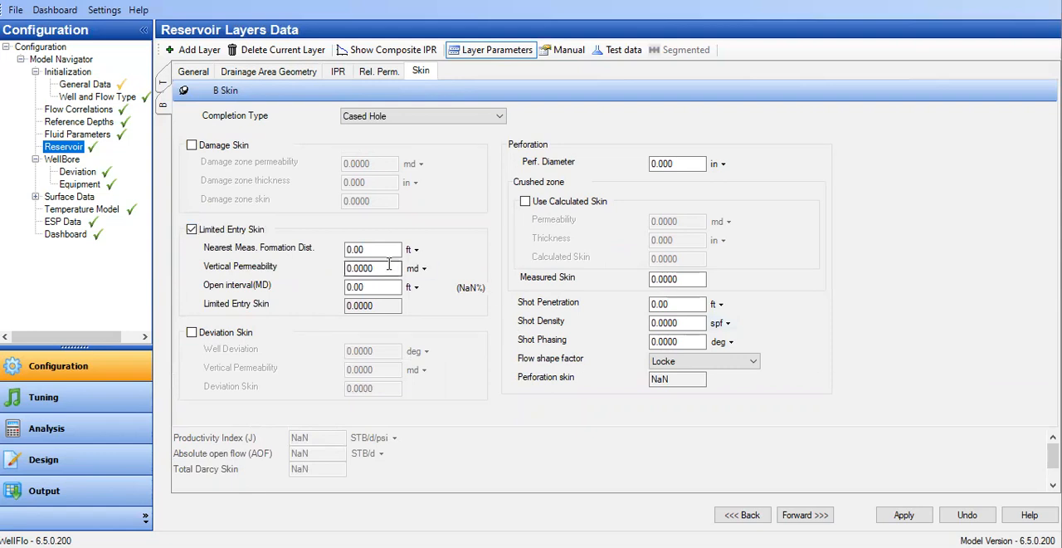
left_click(347, 249)
type("135")
key("Tab")
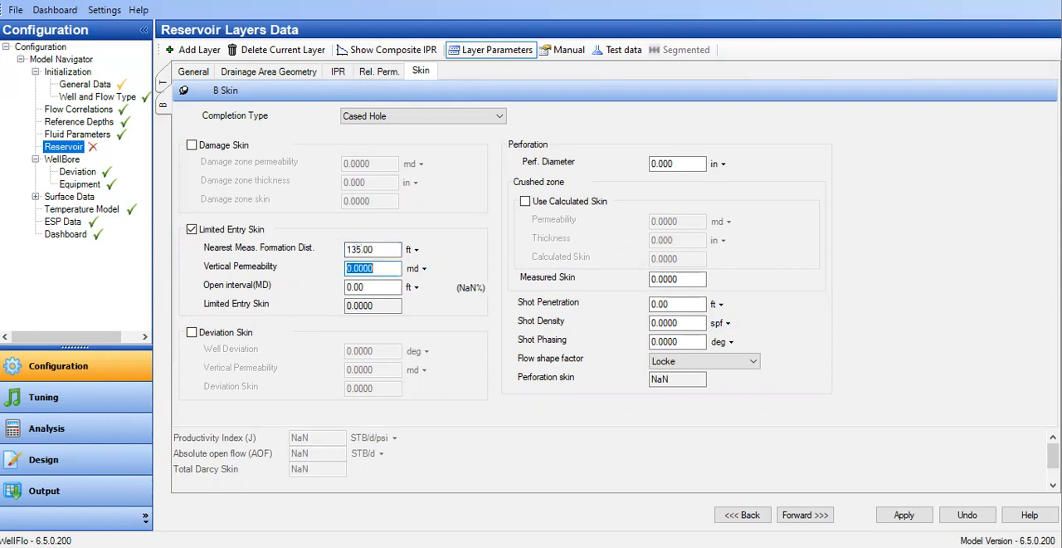
type("24.3")
key("Tab")
type("2")
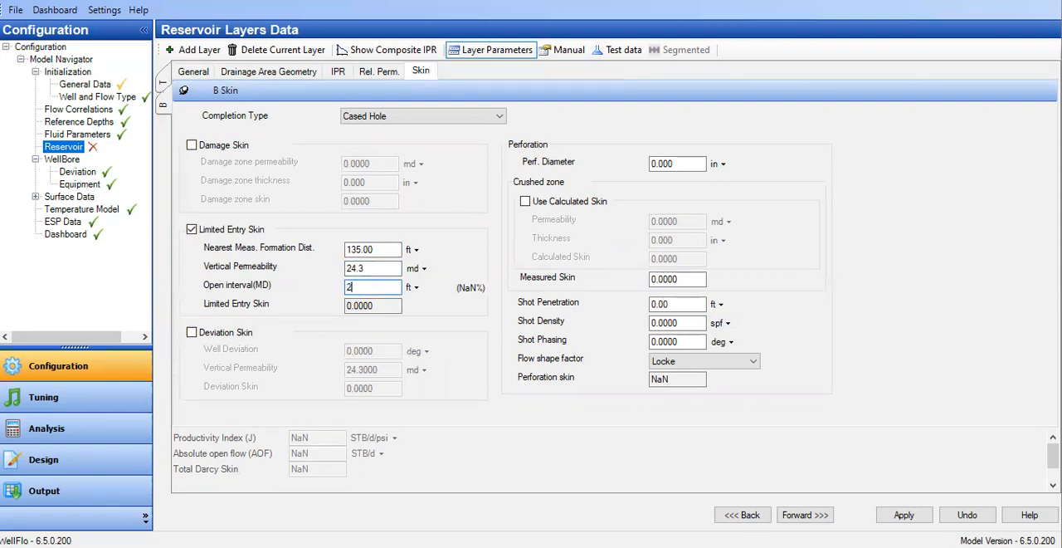
type("0")
left_click(245, 337)
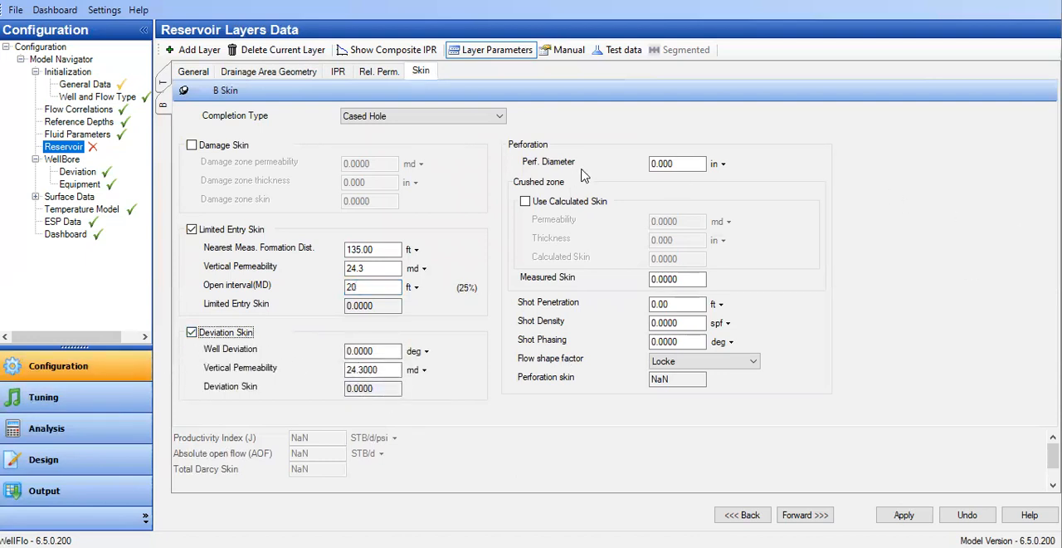
Give layer B's perforations a 0.37 in diameter, 3.3 ft shot penetration, 6 spf shot density and 60 deg shot phasing.
left_click_drag(657, 164, 703, 163)
type("37")
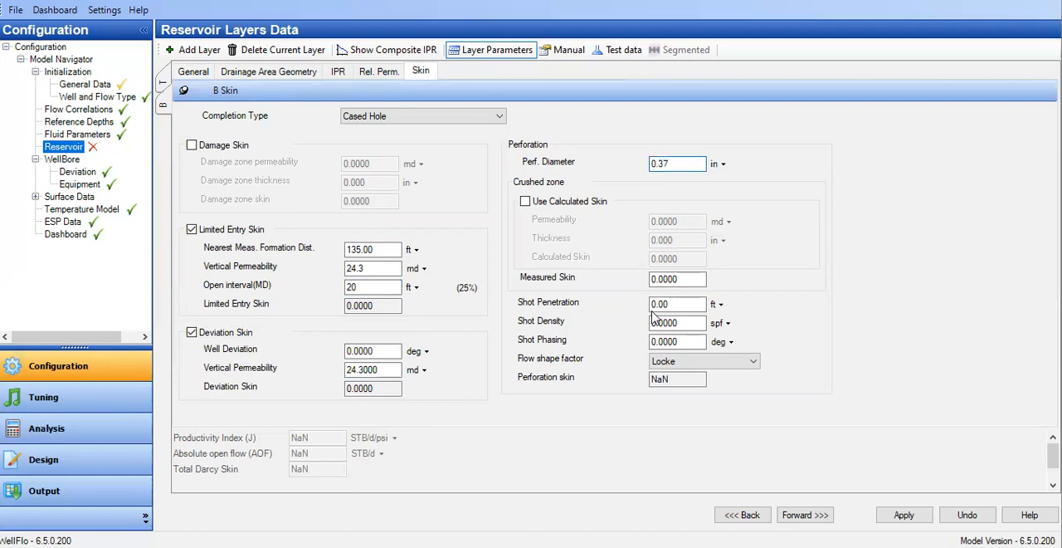
left_click_drag(702, 304, 646, 305)
type("3.3")
key("Tab")
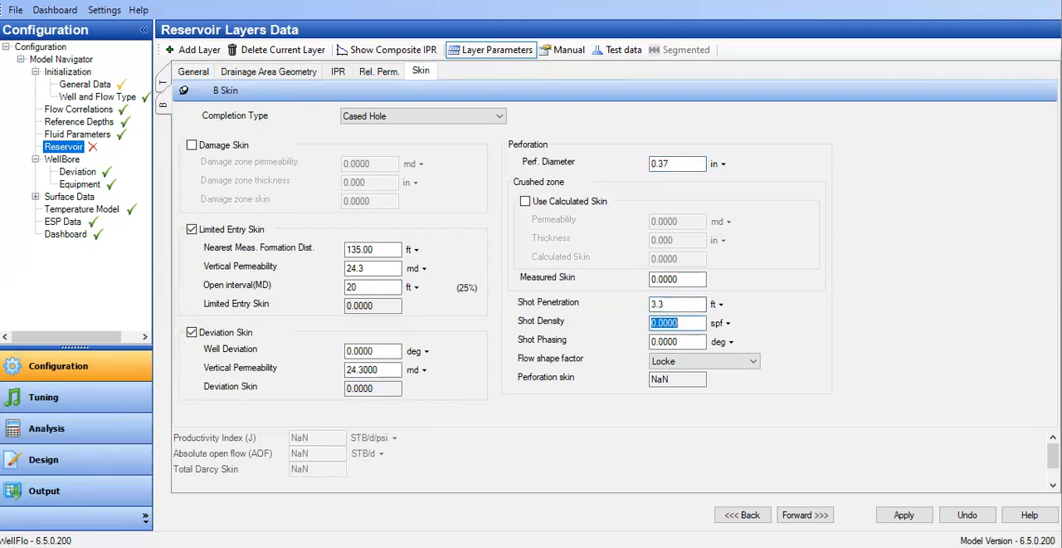
type("6")
key("Tab")
type("60")
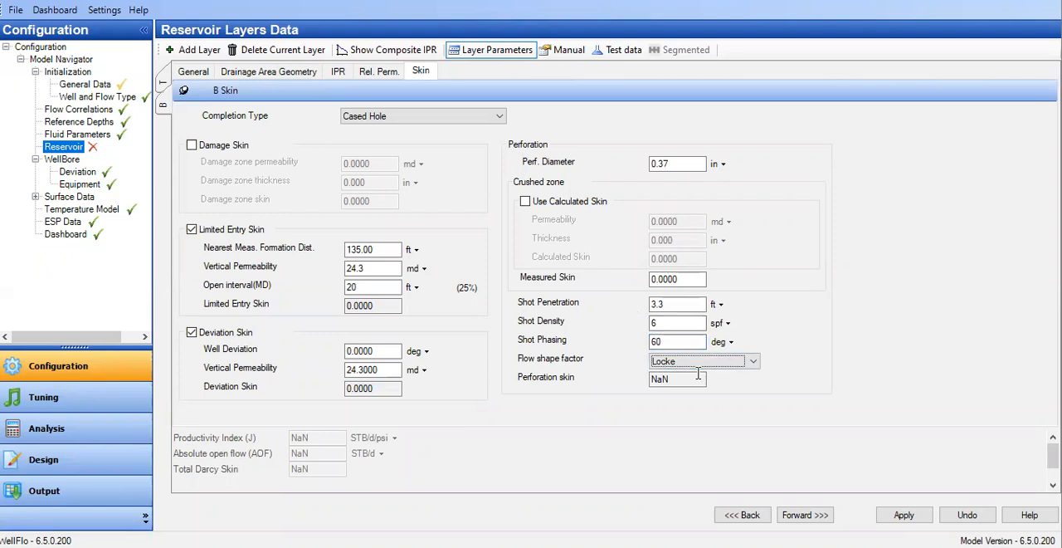
Choose Locke as layer B's flow shape factor and apply the skin data.
left_click(743, 363)
left_click(701, 376)
left_click(373, 352)
left_click(379, 368)
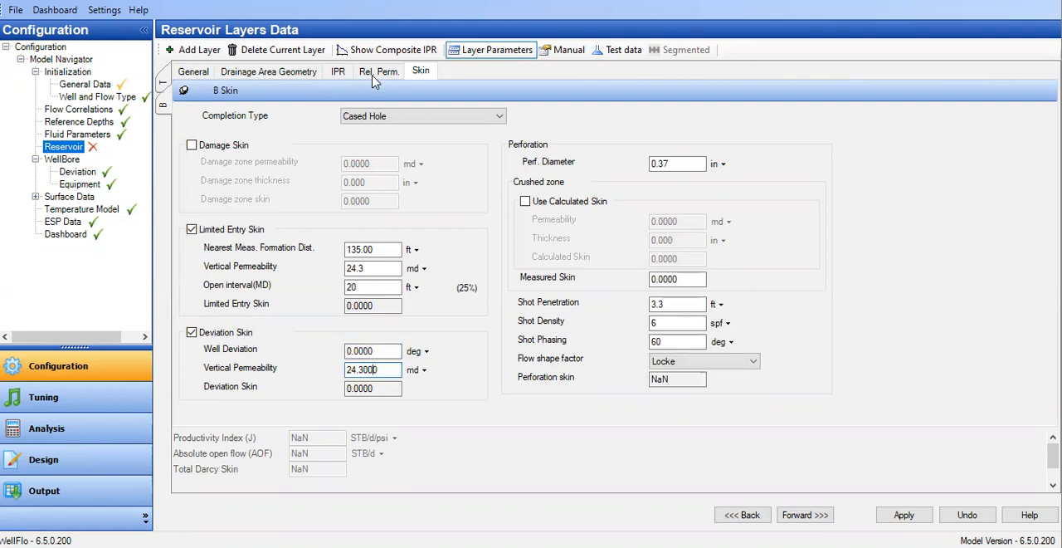
left_click(904, 514)
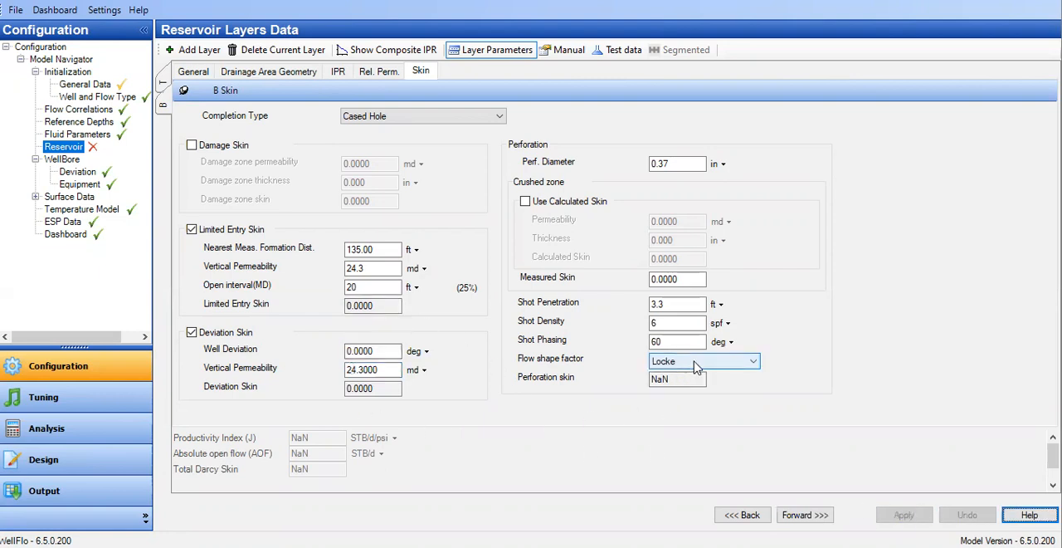
Re-enter layer B's shot penetration of 3.3 ft and reselect the Locke flow shape factor.
double_click(684, 305)
type("3.3")
key("Tab")
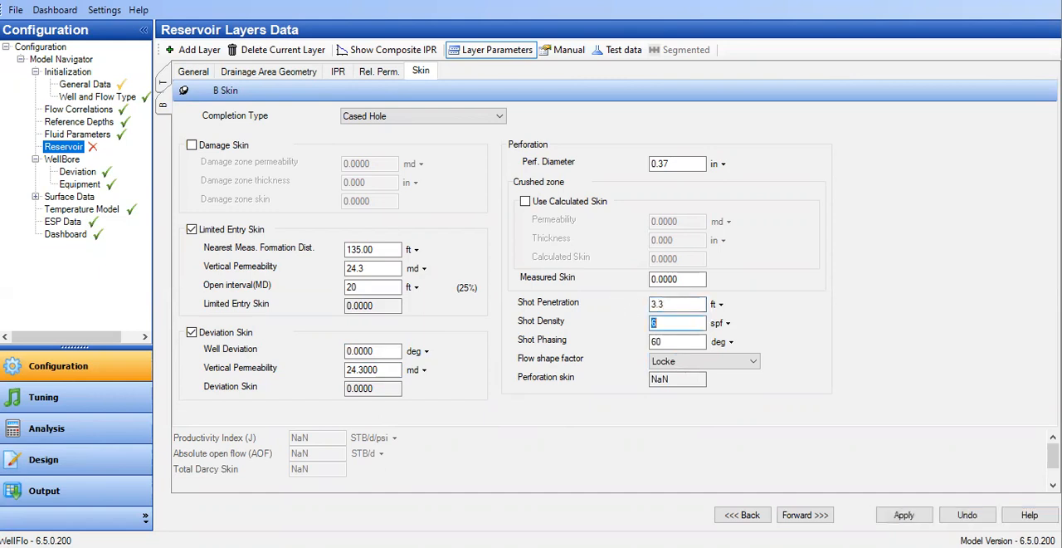
left_click(700, 361)
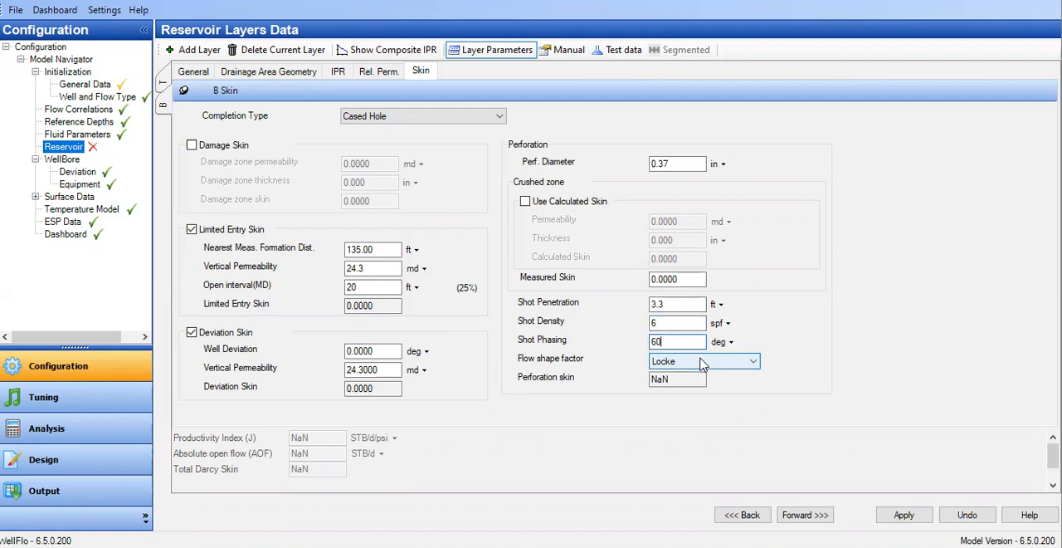
left_click(677, 383)
left_click(693, 362)
left_click(676, 374)
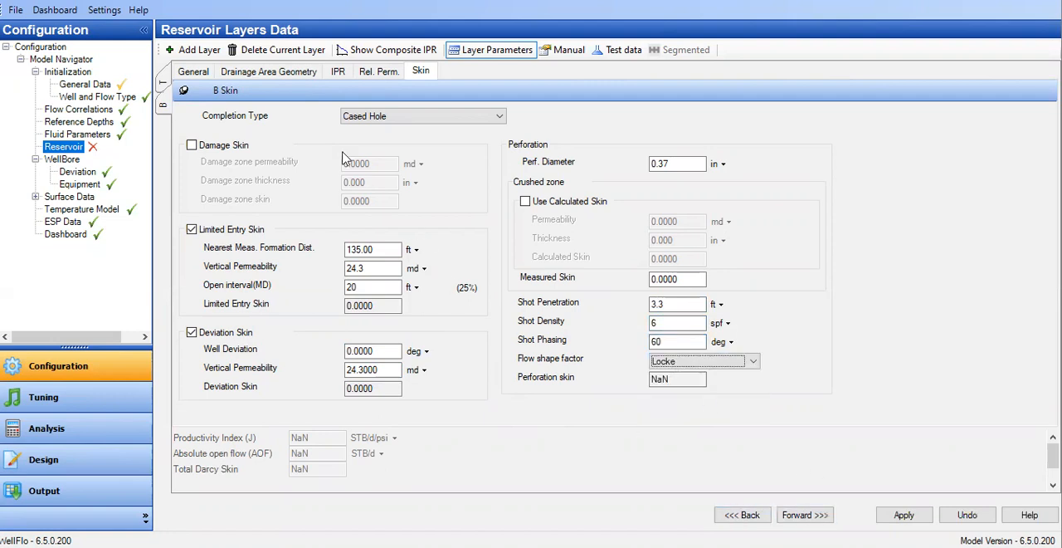
Check layer B's drainage geometry and general data, and save the model to file although it is incomplete.
left_click(281, 73)
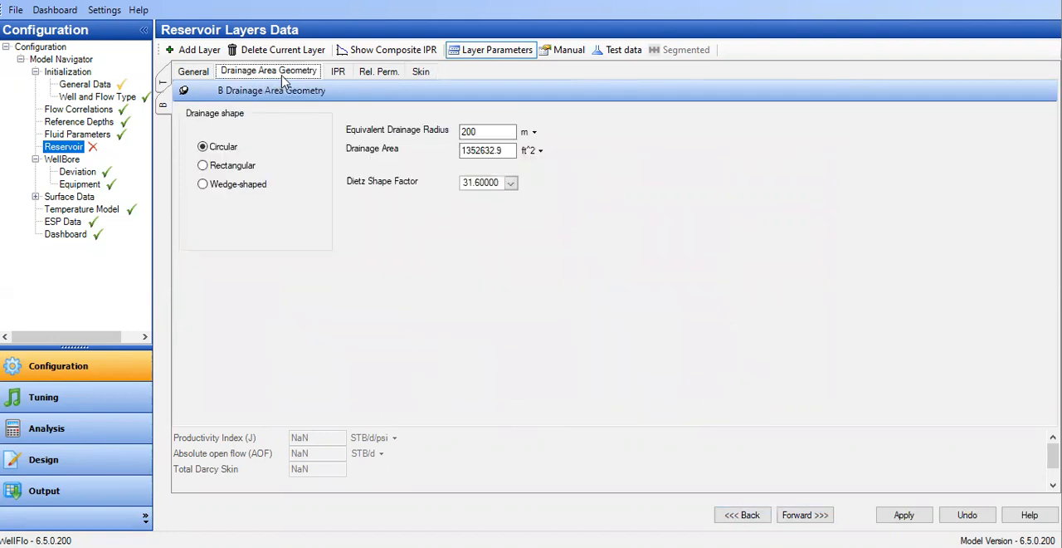
left_click(212, 76)
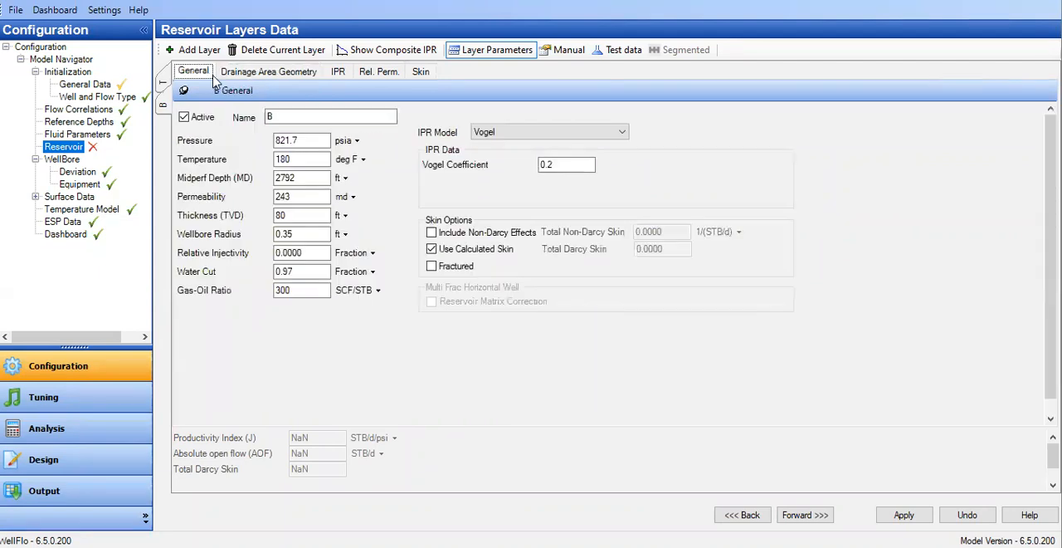
left_click(15, 10)
left_click(48, 91)
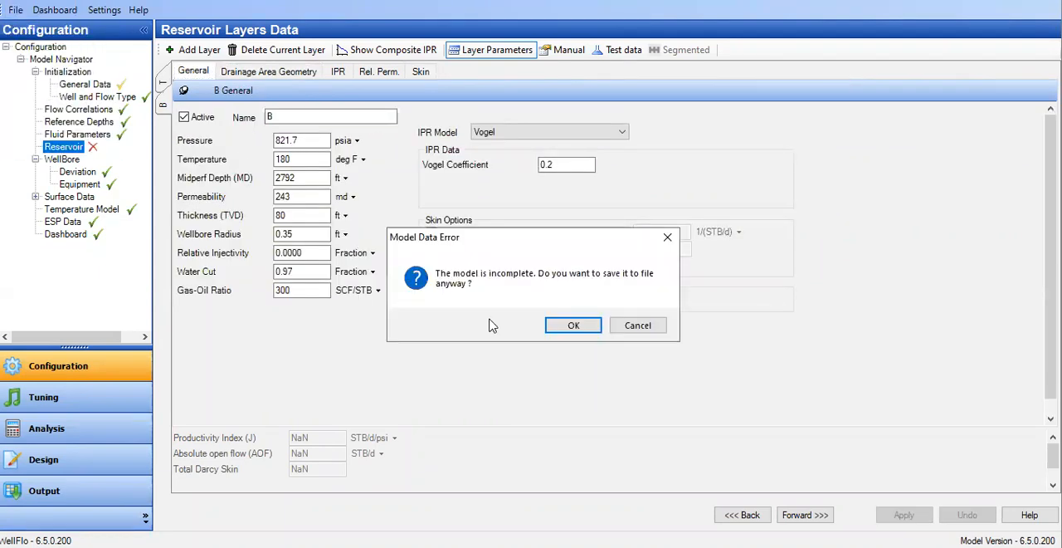
left_click(574, 328)
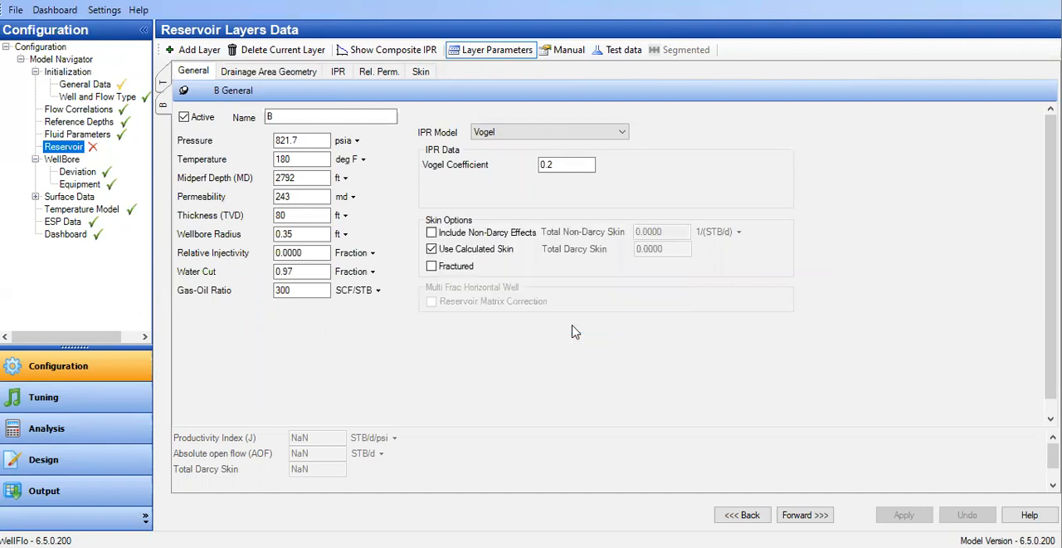
Switch layer B's inflow input to test data and back to layer parameters, returning to its skin data.
left_click(422, 73)
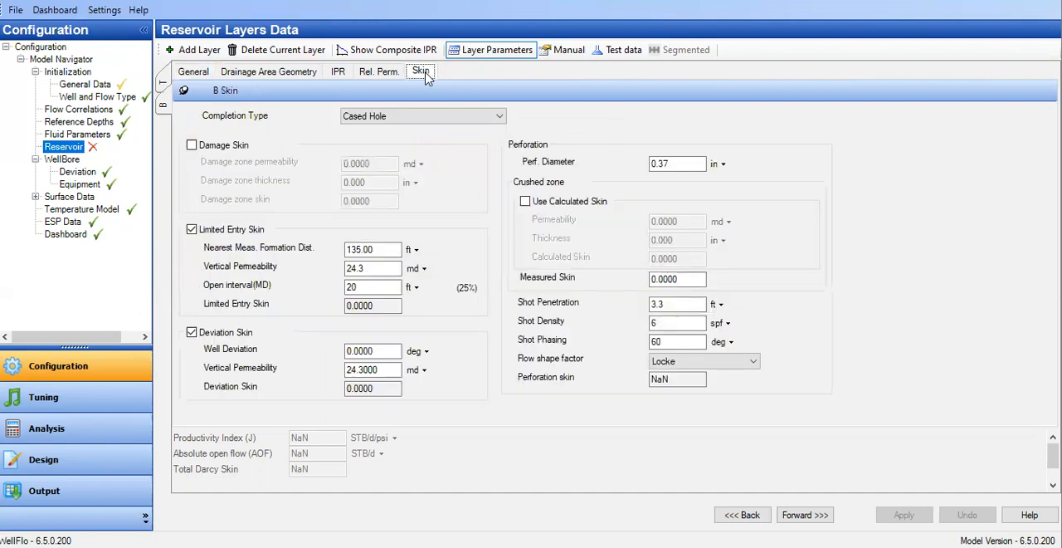
left_click(622, 49)
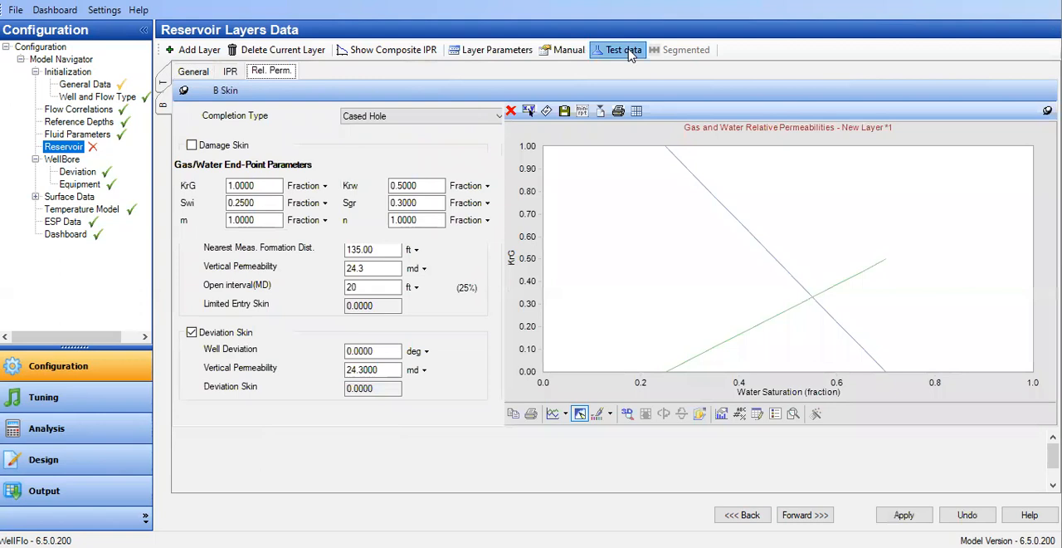
left_click(514, 56)
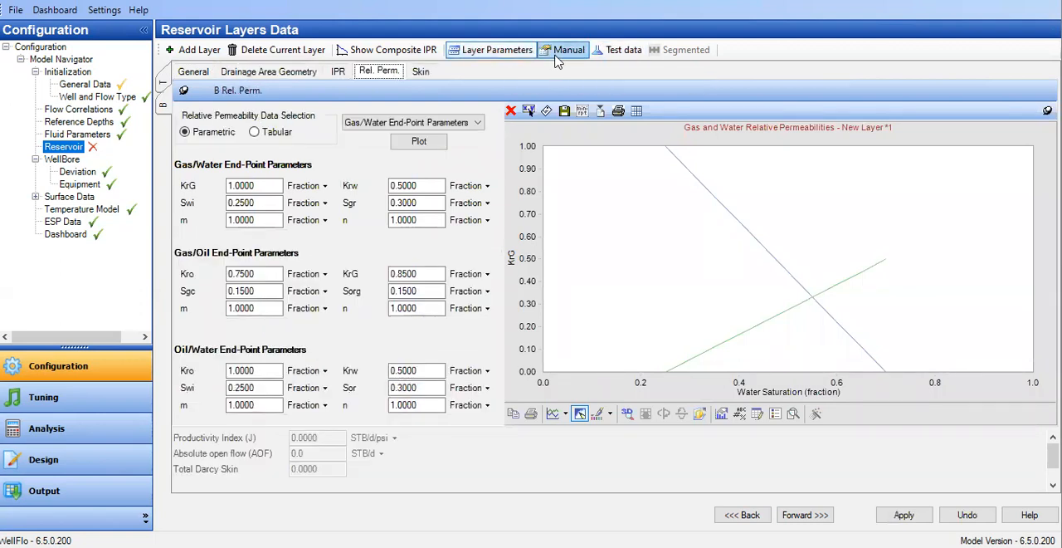
left_click(426, 74)
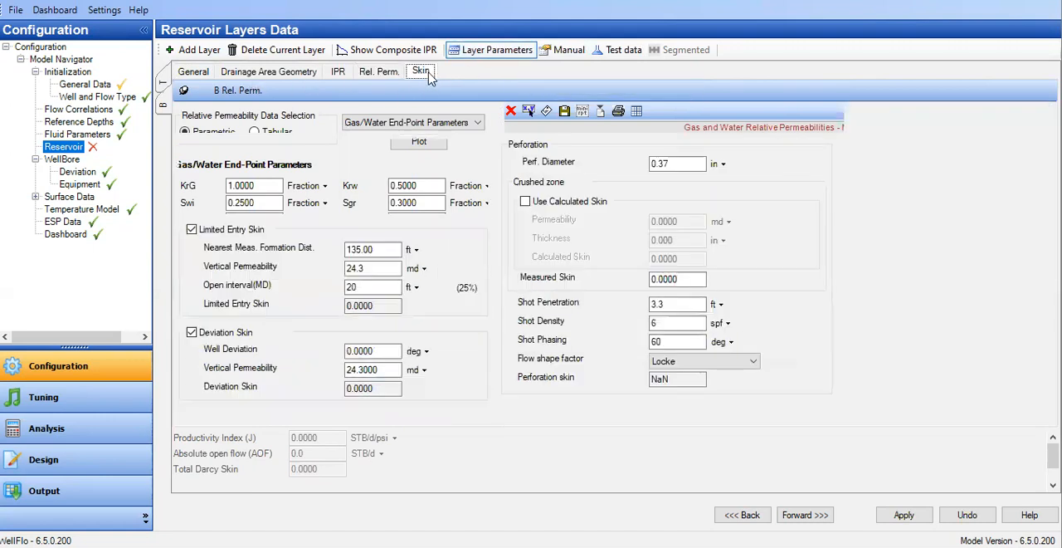
double_click(663, 305)
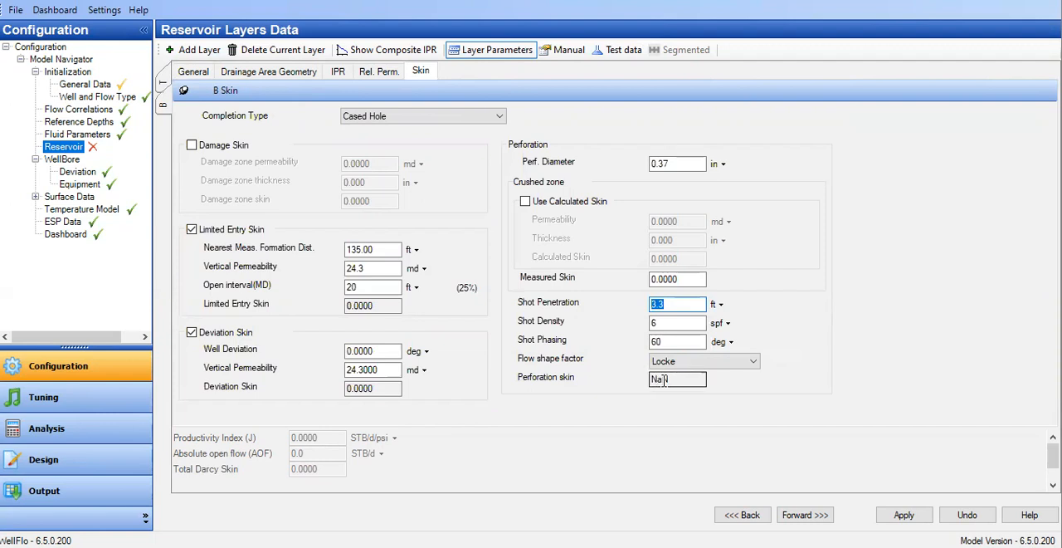
Change layer B's completion type to Open Hole and back to Cased Hole.
left_click(394, 120)
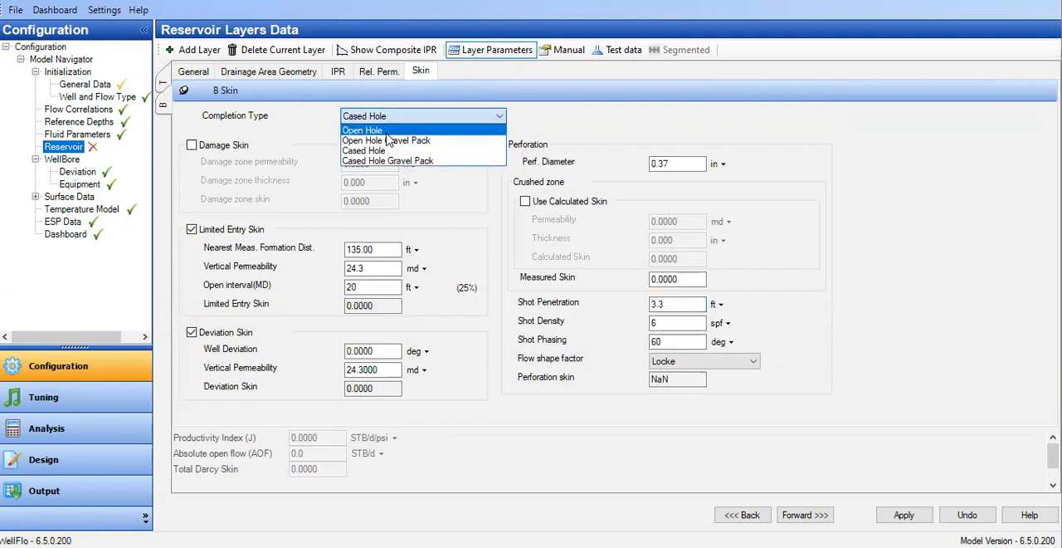
left_click(393, 131)
left_click(391, 119)
left_click(386, 151)
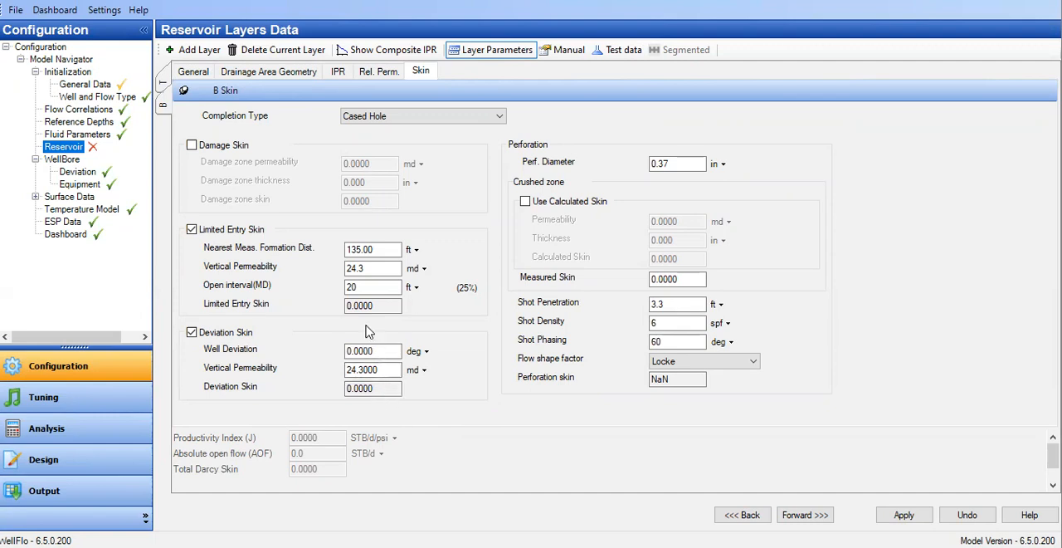
Set the nearest measured formation distance in layer B's limited entry skin to 1.35 ft.
left_click_drag(350, 249, 407, 251)
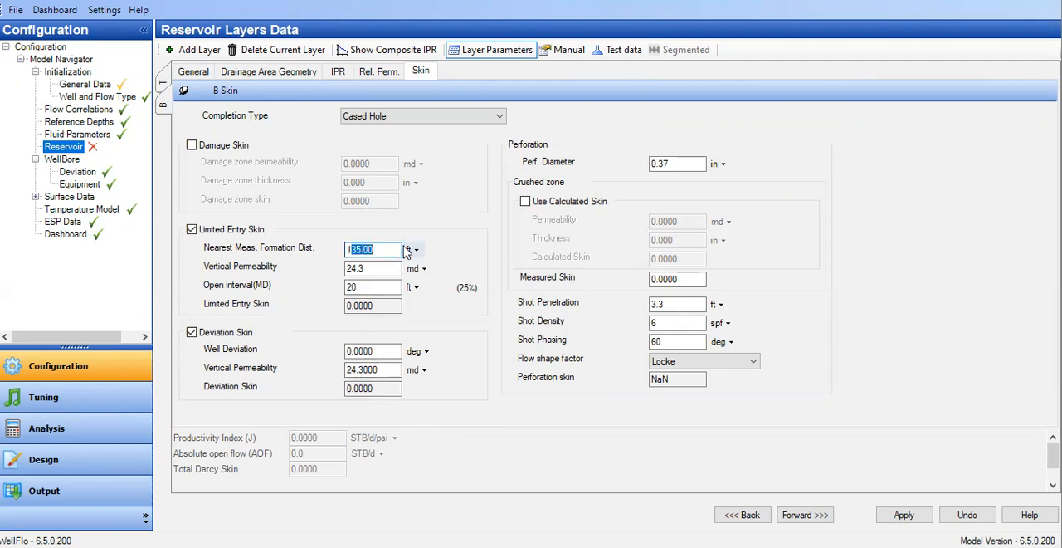
type("3")
type(".35")
key("Tab")
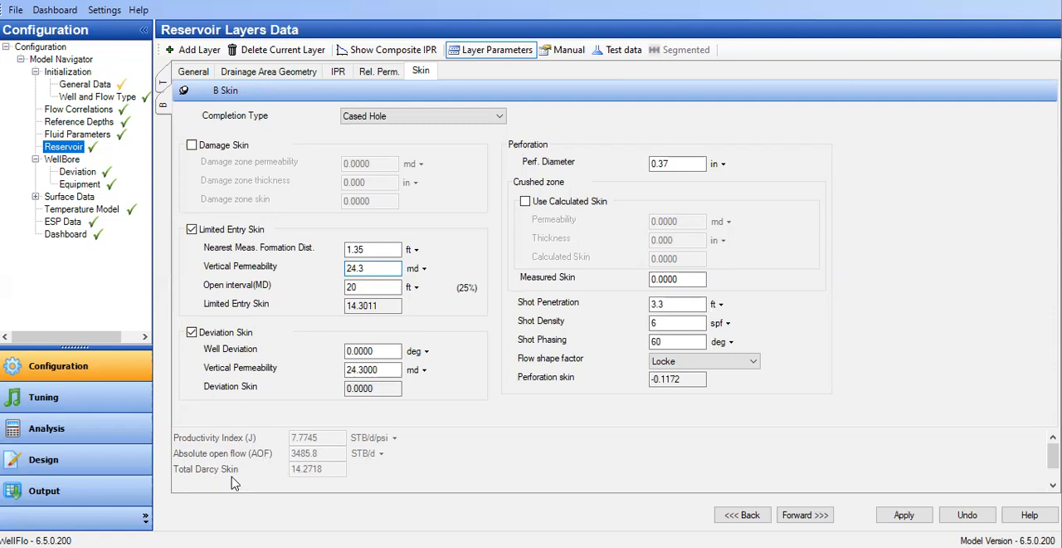
Check layer B's general data, plot the composite IPR of the reservoir layers, and show the chart's legend.
left_click(200, 73)
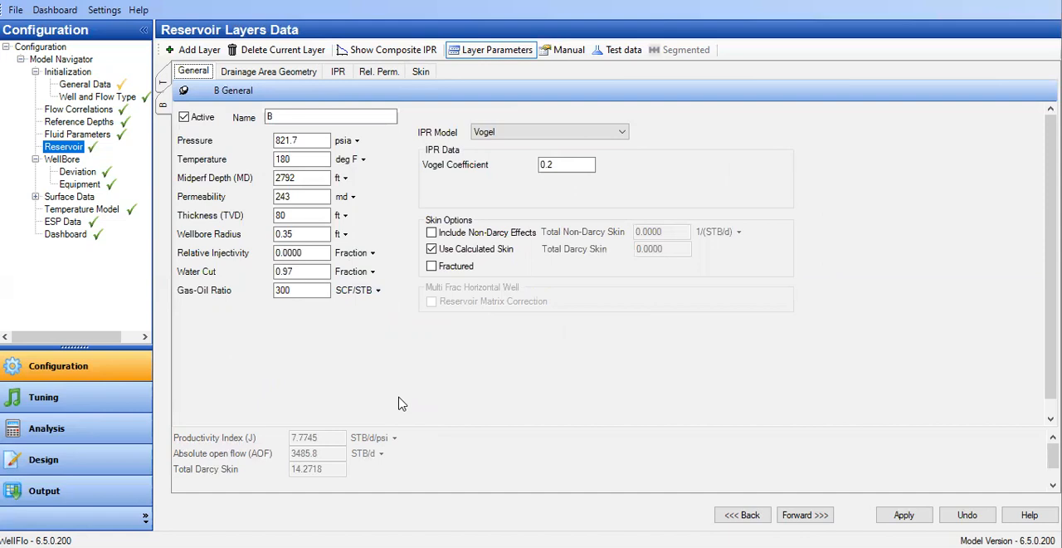
left_click(390, 50)
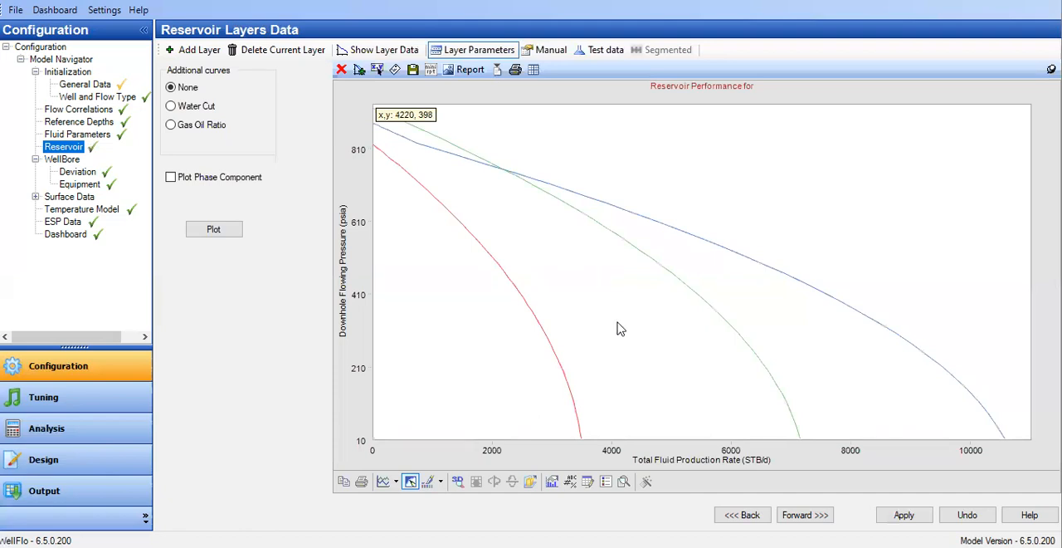
left_click(606, 481)
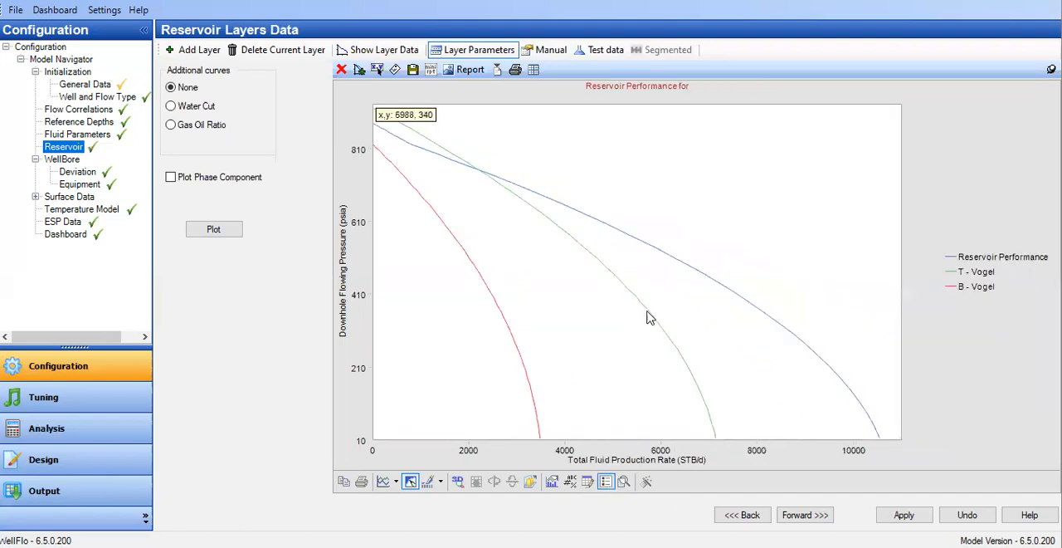
Increase the line weight of the Reservoir Performance curve, and switch to the layer data and back to the composite IPR.
mouse_move(646, 313)
mouse_move(643, 246)
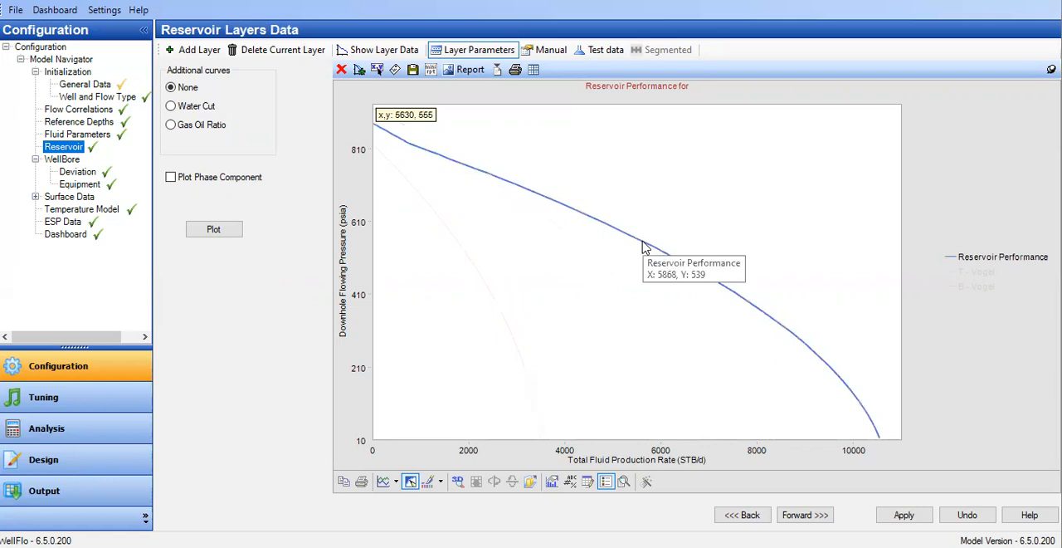
right_click(643, 247)
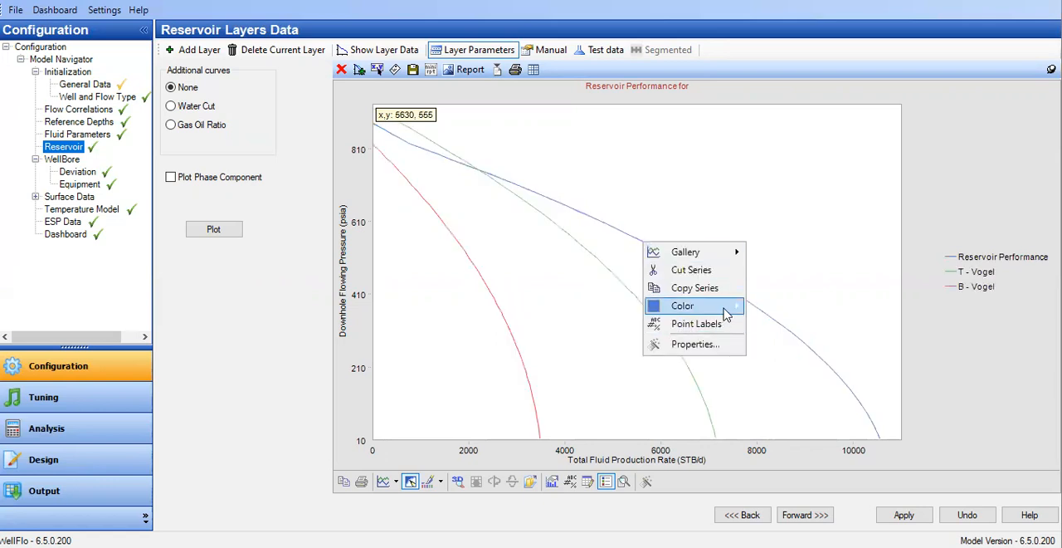
mouse_move(725, 314)
left_click(723, 345)
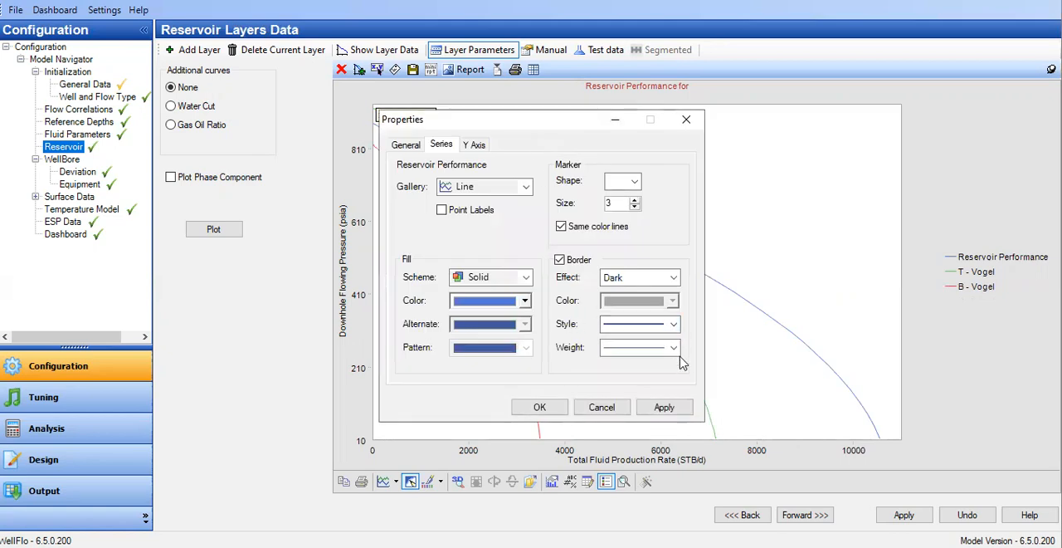
left_click(676, 355)
left_click(656, 403)
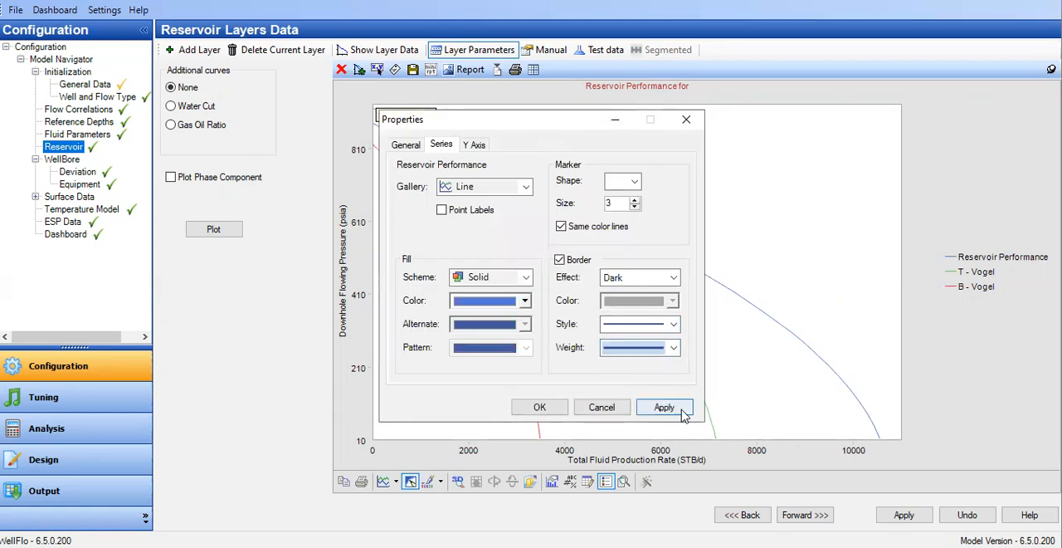
left_click(679, 413)
left_click(672, 348)
left_click(650, 405)
left_click(653, 411)
left_click(539, 407)
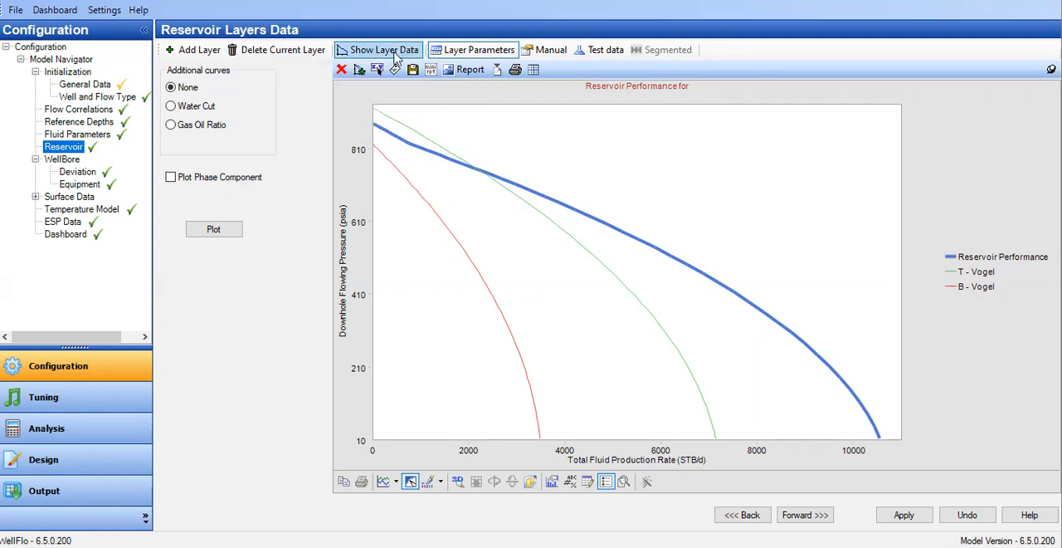
left_click(486, 51)
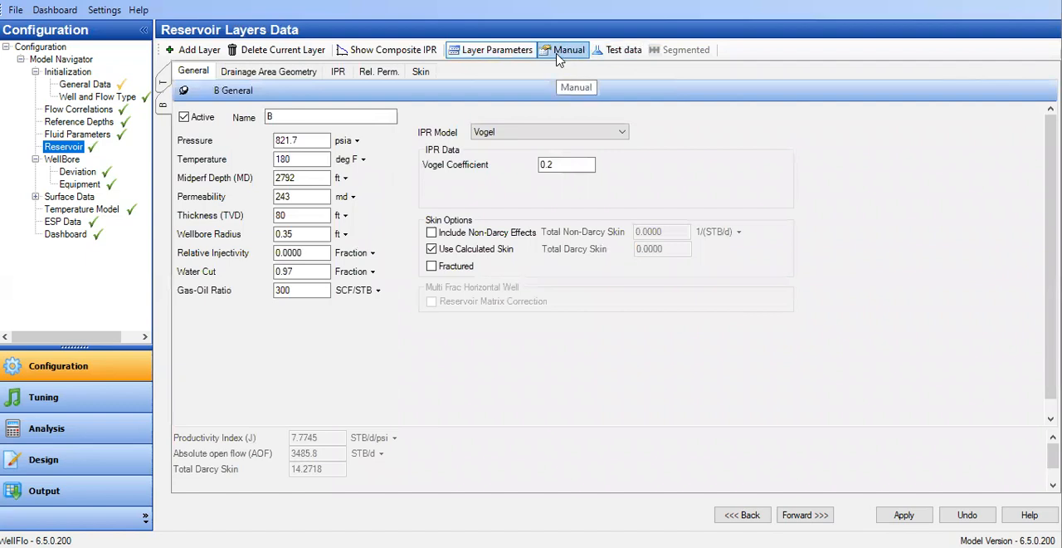
left_click(381, 51)
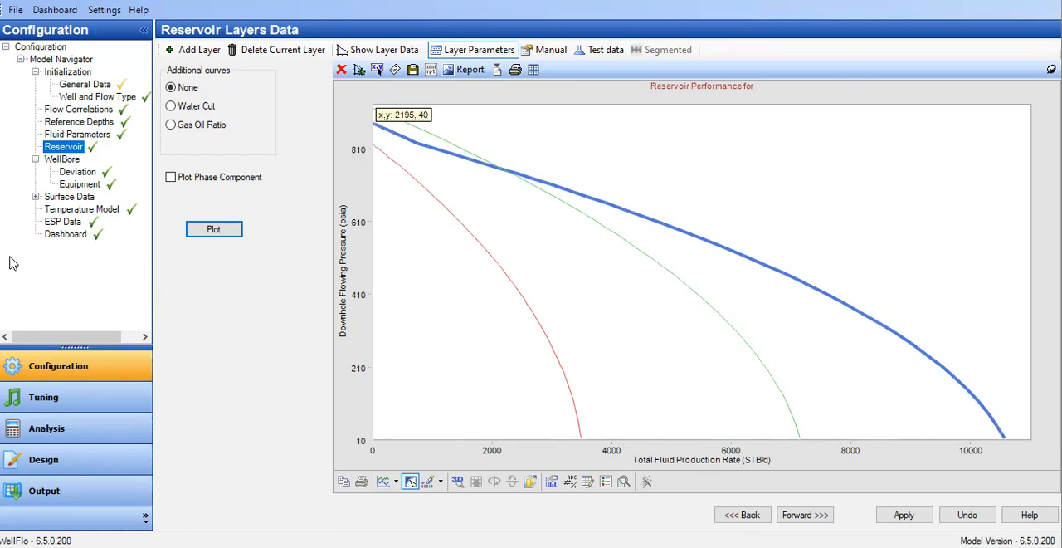
Calculate the nodal analysis for the operating point and display the inflow/outflow curves.
left_click(79, 431)
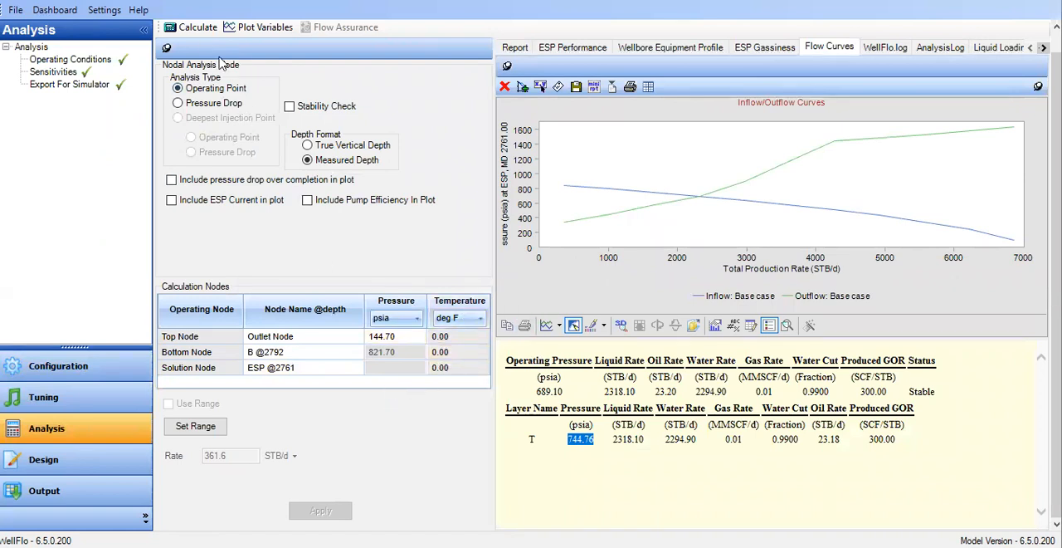
left_click(193, 27)
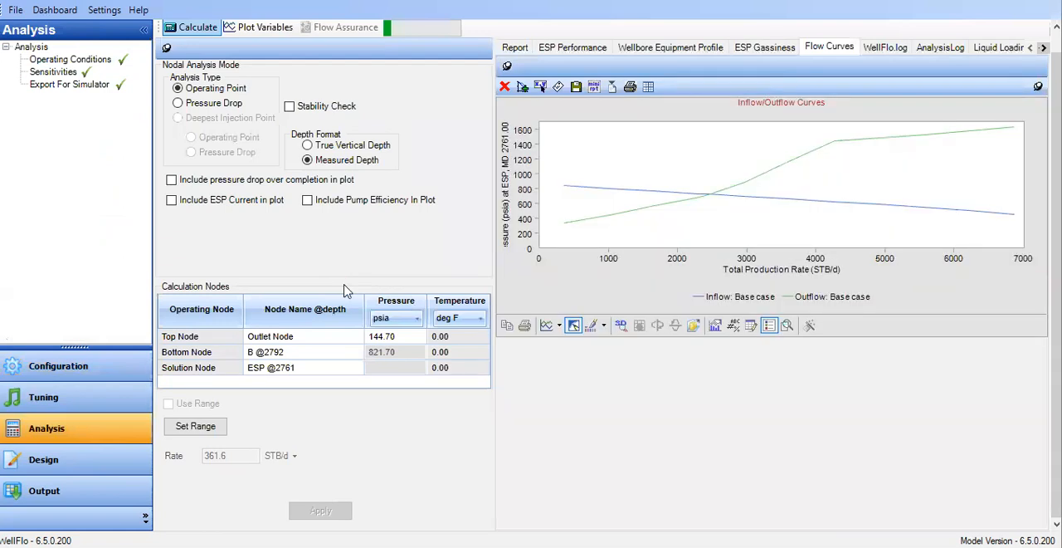
left_click(696, 50)
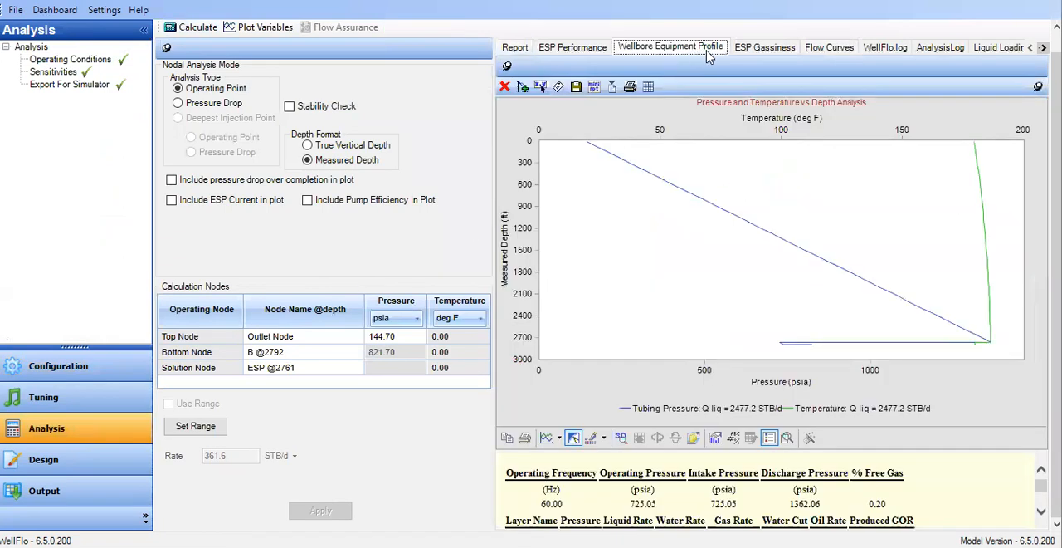
left_click(837, 49)
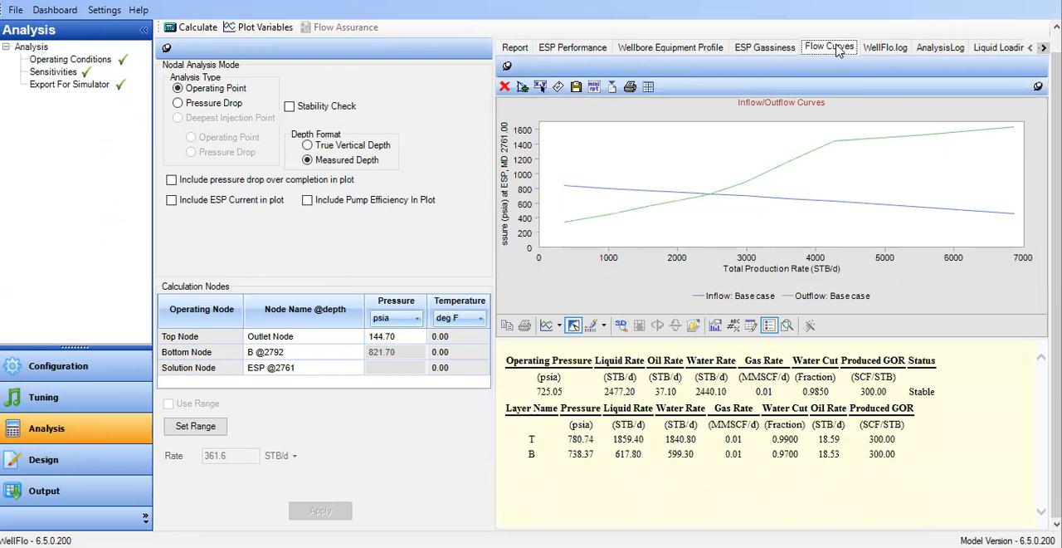
Examine the operating point's oil rate and water cut in the results below the flow curves, resizing the chart area as needed.
left_click_drag(741, 338, 756, 370)
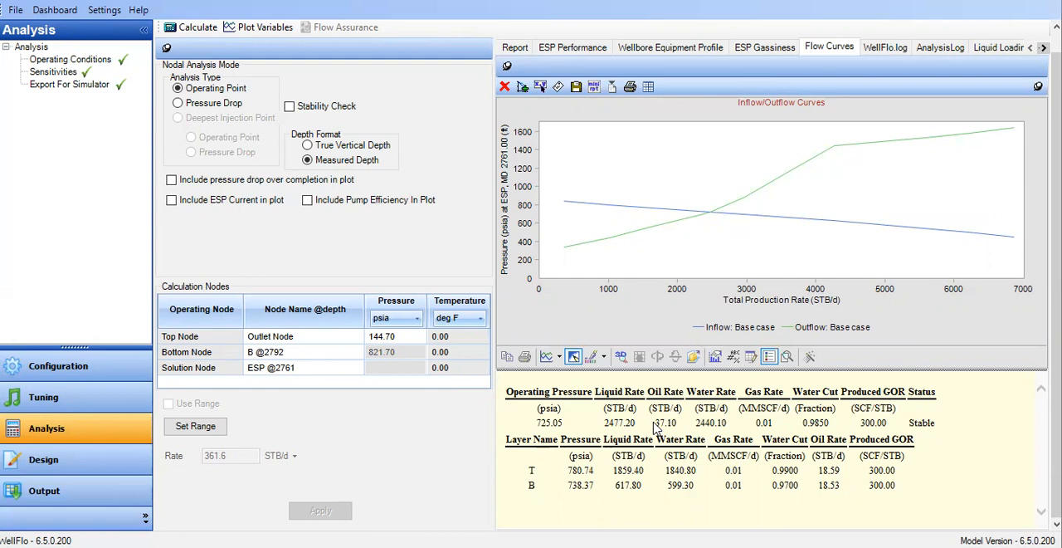
left_click_drag(652, 424, 680, 427)
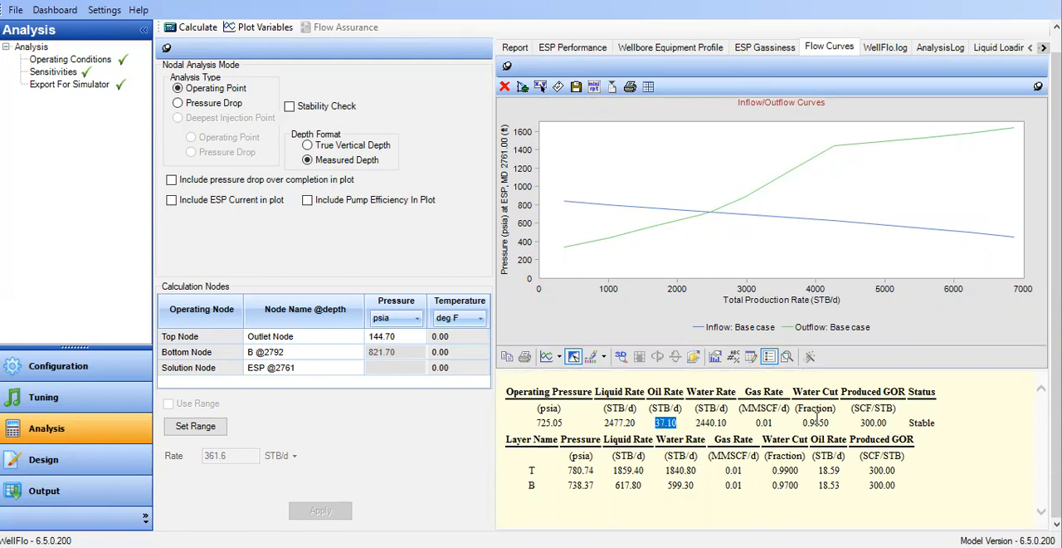
double_click(803, 424)
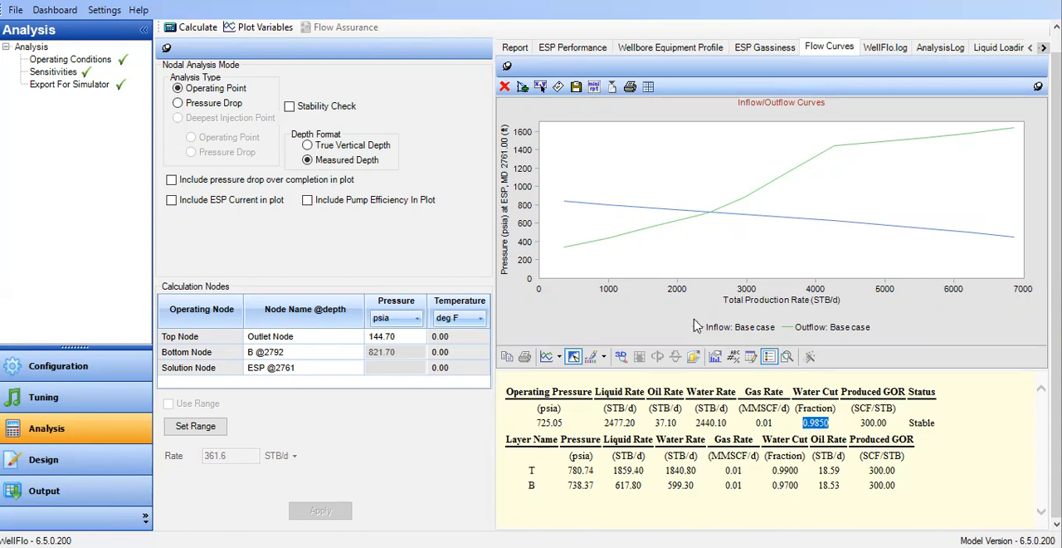
left_click_drag(945, 369, 952, 496)
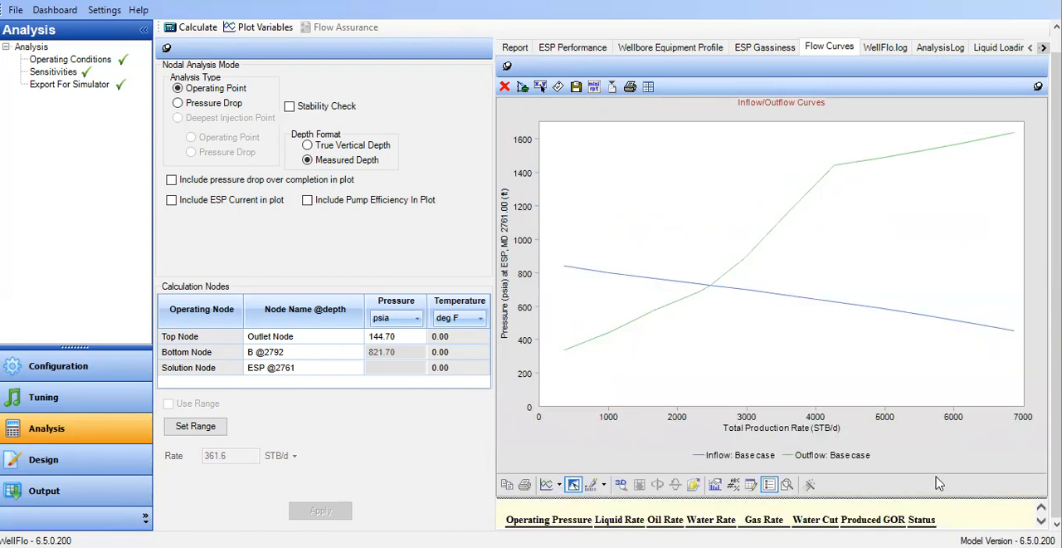
left_click_drag(934, 498, 940, 422)
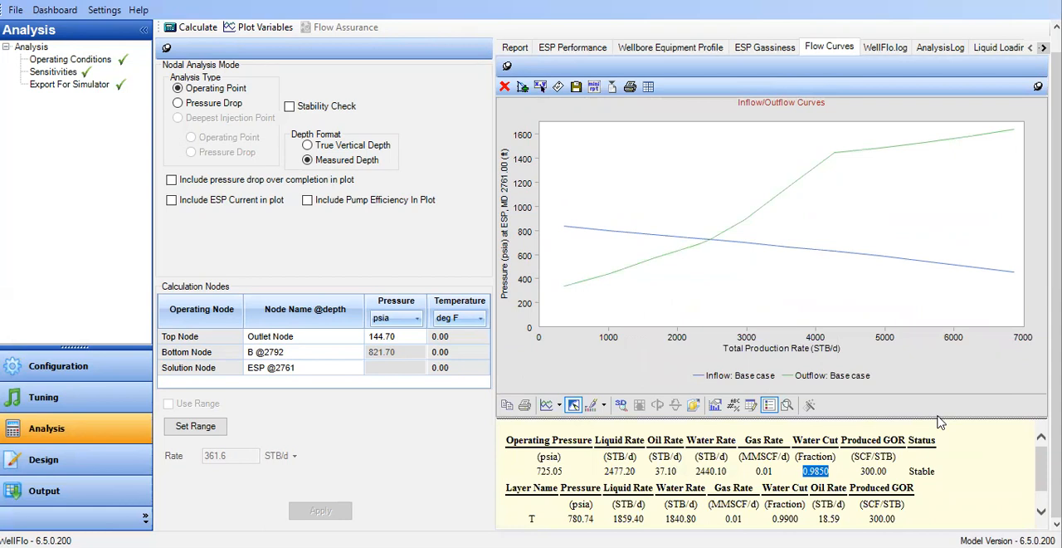
left_click(662, 471)
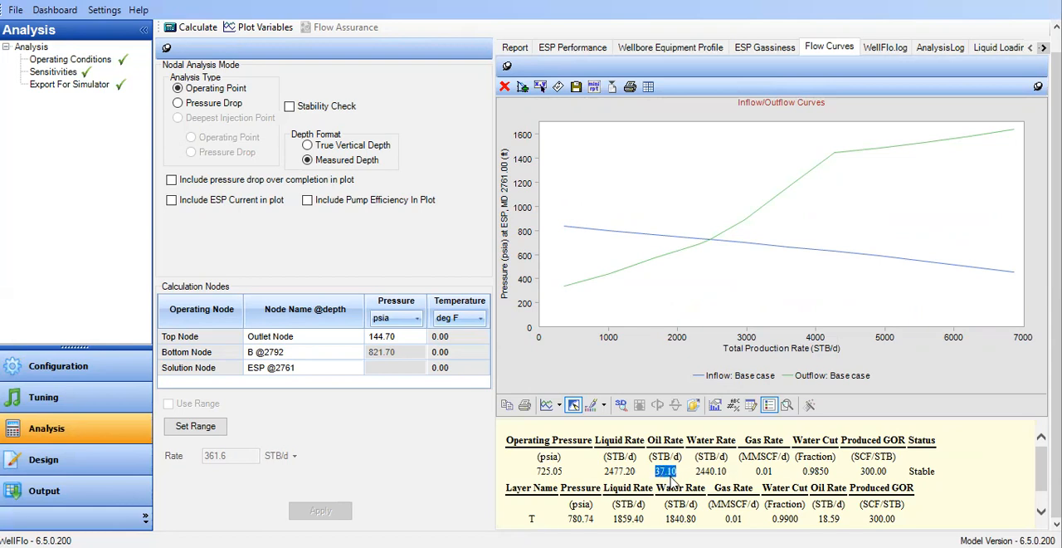
mouse_move(670, 478)
left_mouse_down()
mouse_move(830, 460)
mouse_move(814, 472)
mouse_move(661, 465)
mouse_move(669, 474)
left_mouse_up()
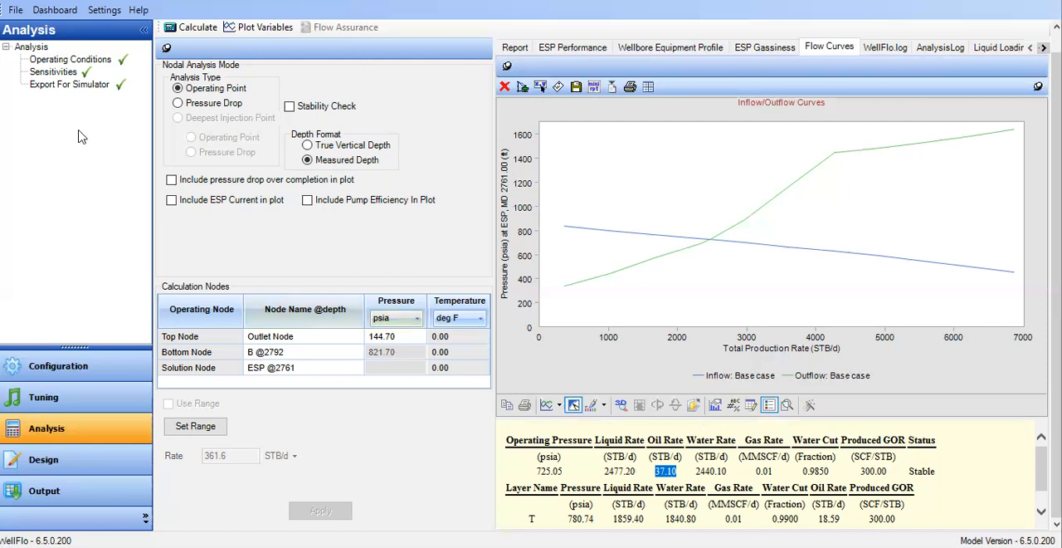
Open the analysis sensitivities and select Water Cut from the fluid parameters as the sensitivity variable.
left_click(65, 75)
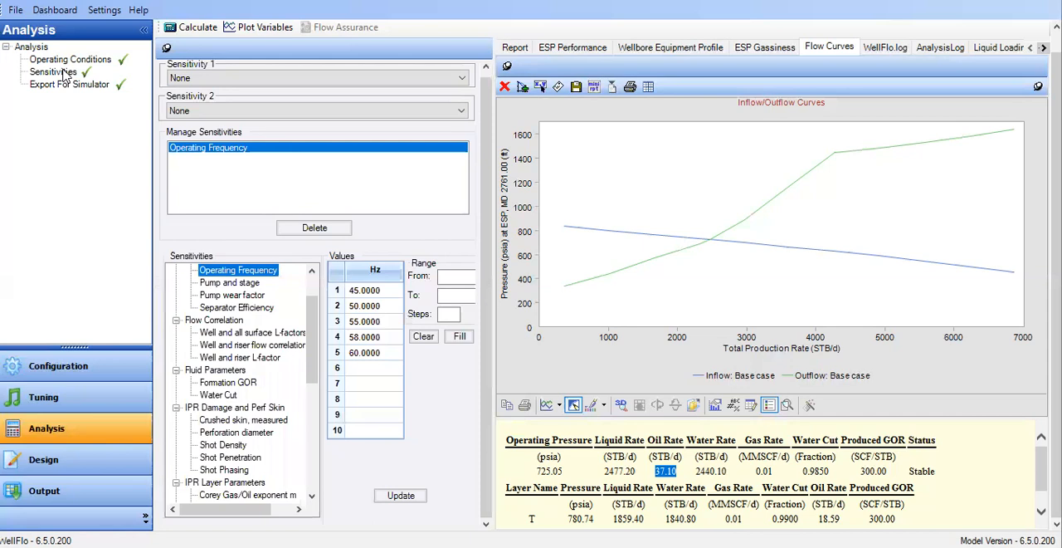
scroll(286, 373, "up", 1)
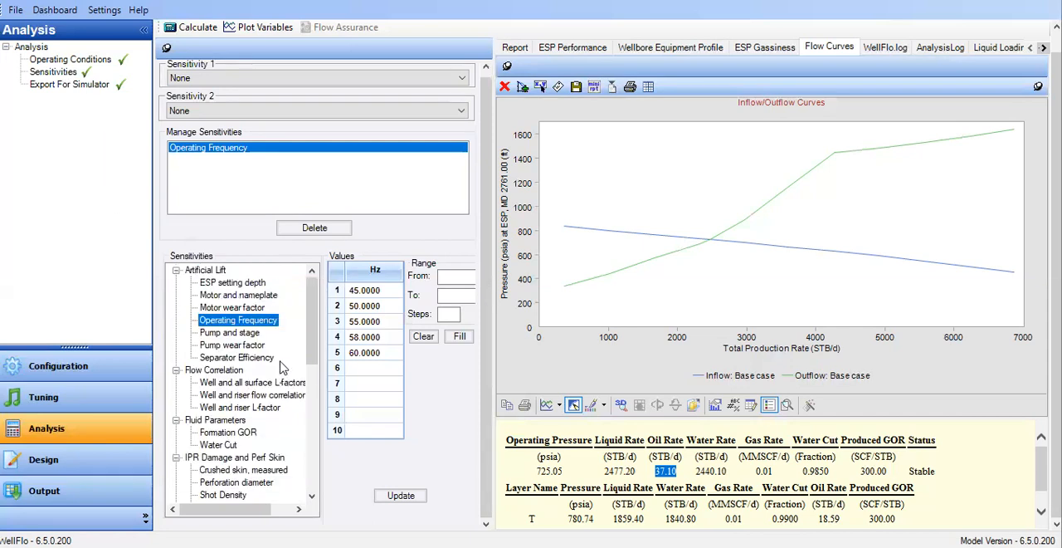
left_click(237, 434)
left_click(216, 78)
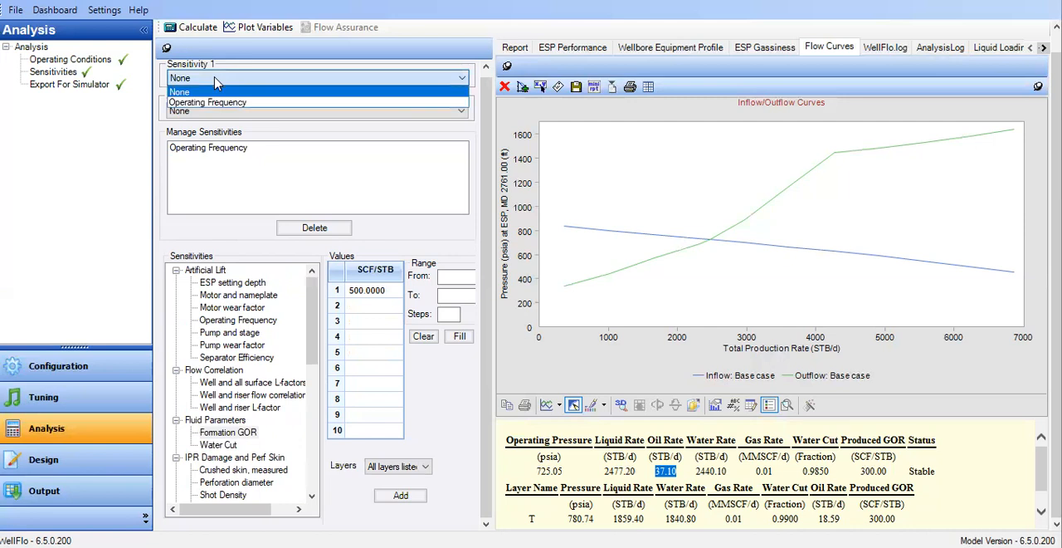
left_click(232, 449)
left_click(232, 449)
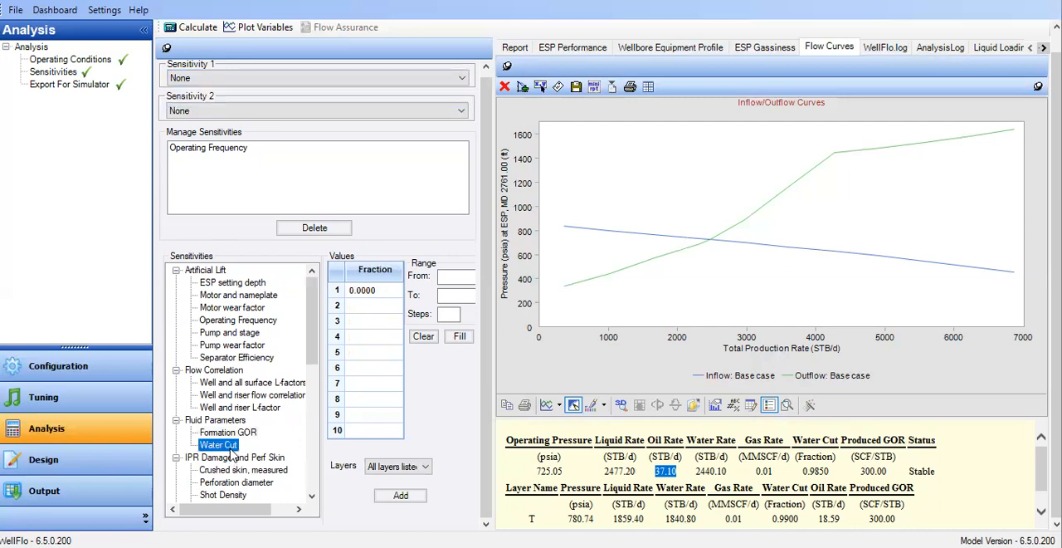
Enter water cut fractions of 0.97, 0.96 and 0.95 for all listed layers and add Water Cut to the managed sensitivities.
left_click(378, 297)
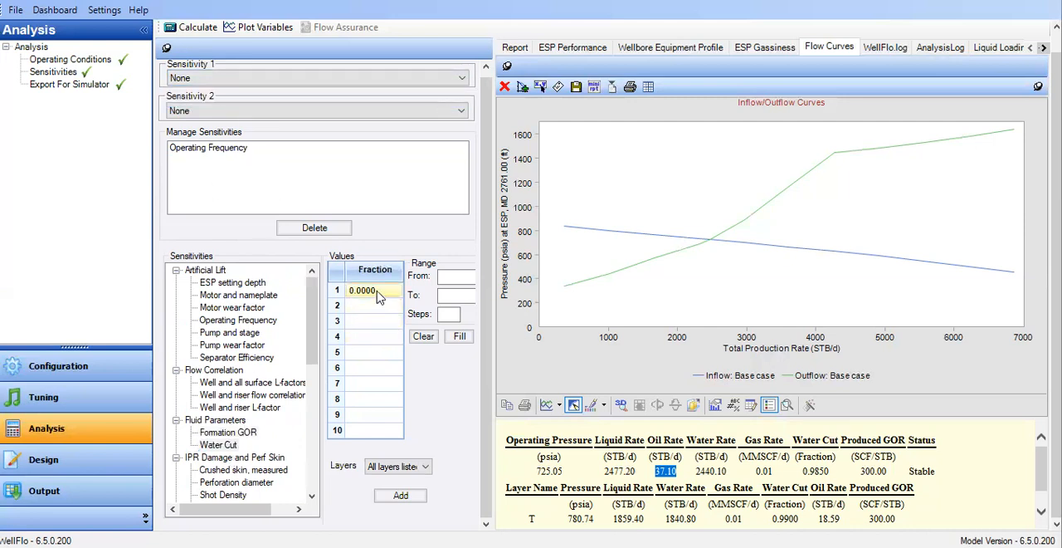
left_click(384, 292)
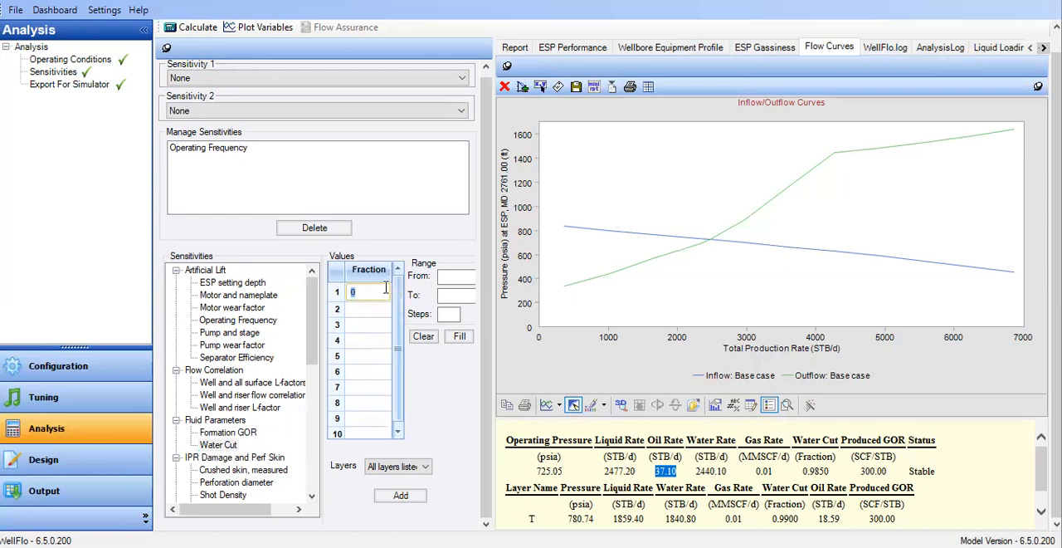
type("0.97")
left_click(371, 307)
type("0.96")
left_click(365, 321)
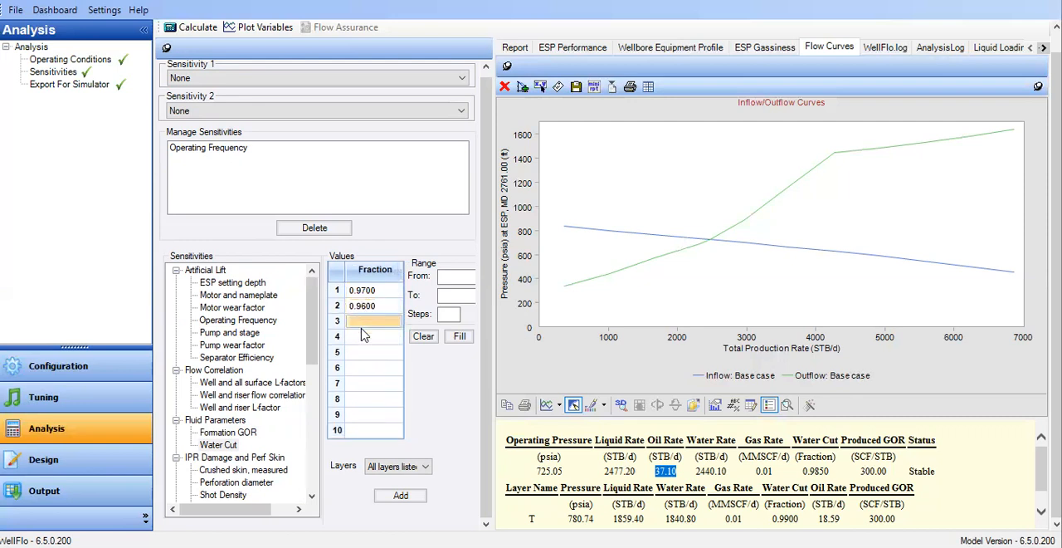
type("0.95")
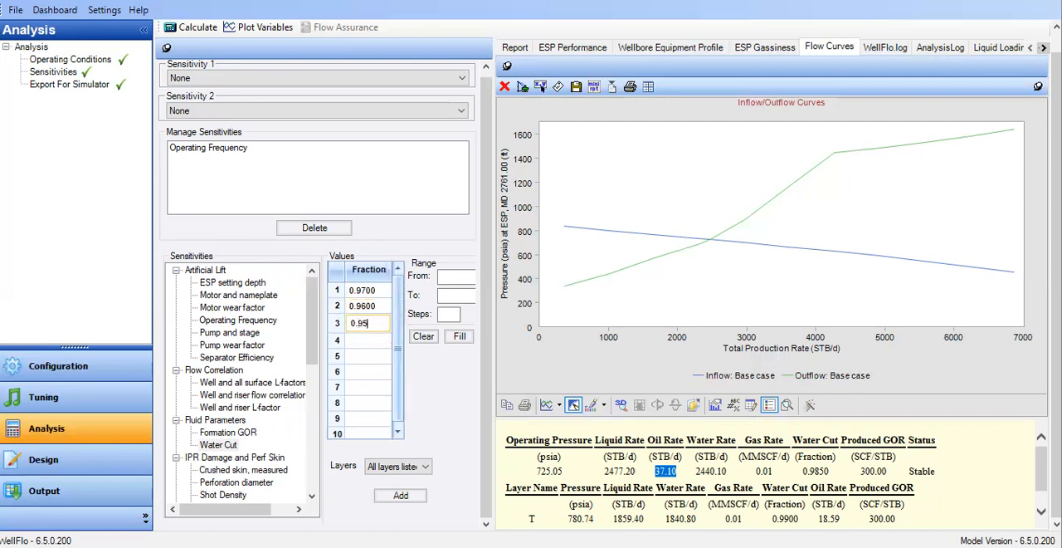
left_click(357, 337)
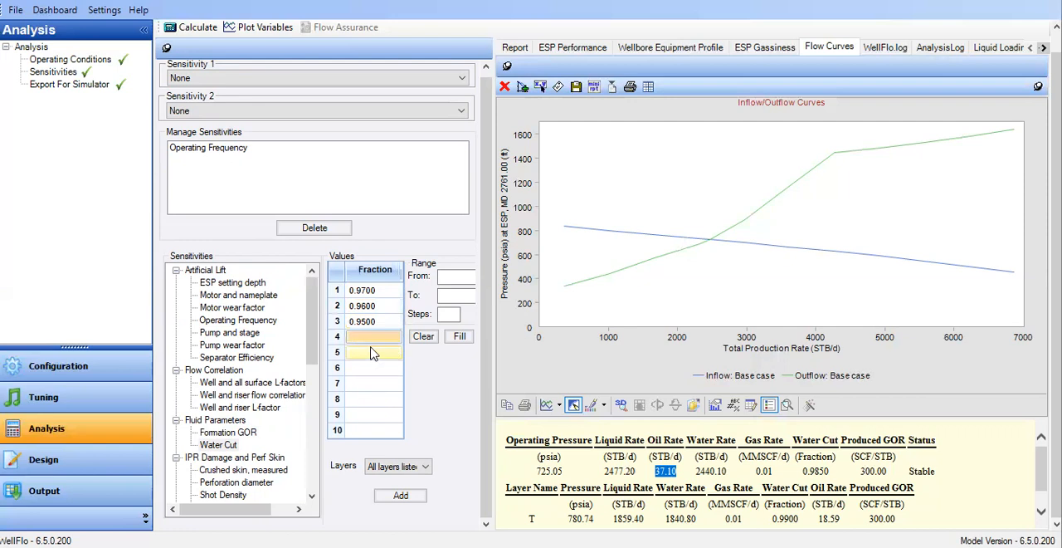
left_click(266, 77)
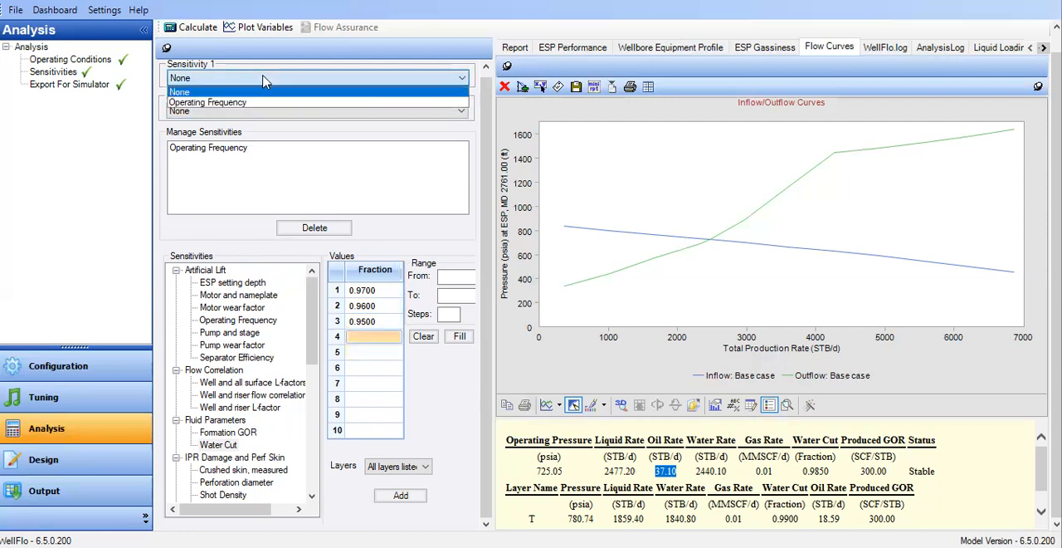
left_click(404, 496)
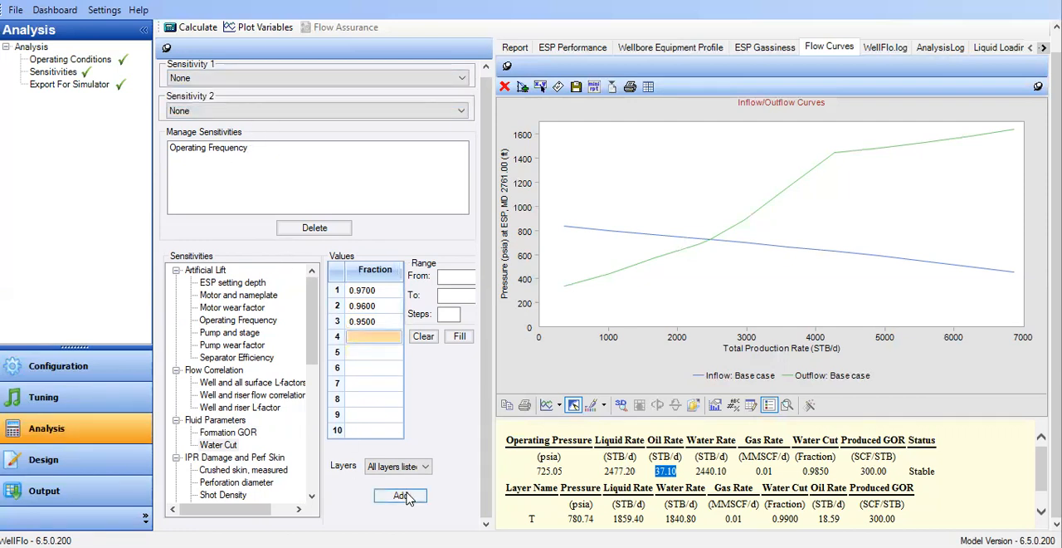
left_click(405, 495)
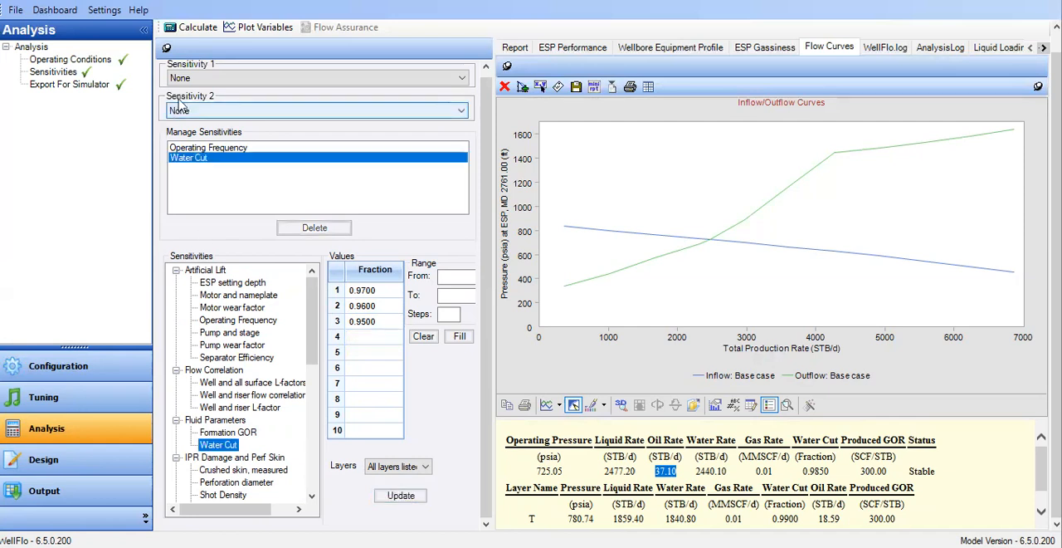
Set Sensitivity 1 to Water Cut and calculate the analysis with it.
left_click(209, 78)
left_click(203, 111)
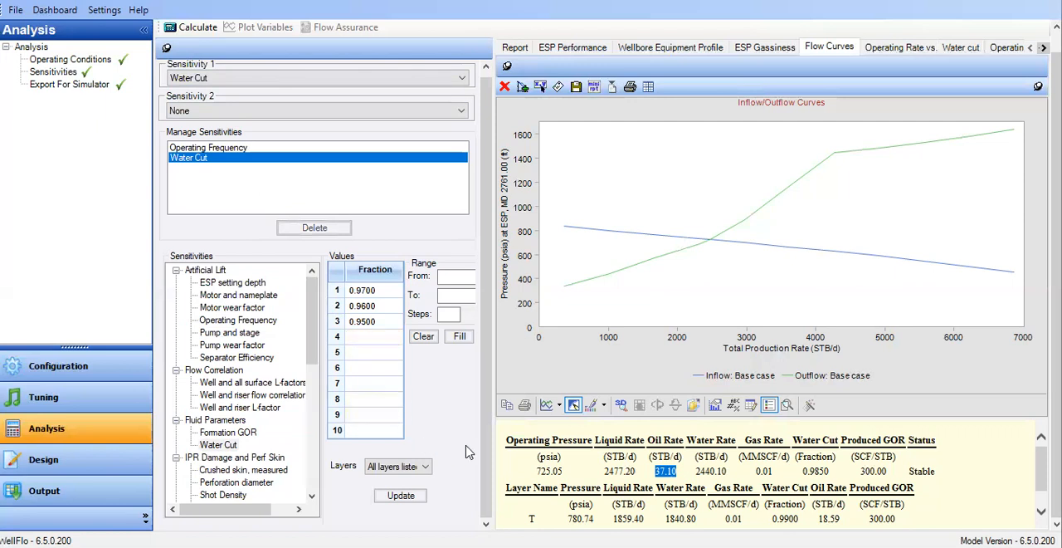
left_click(203, 28)
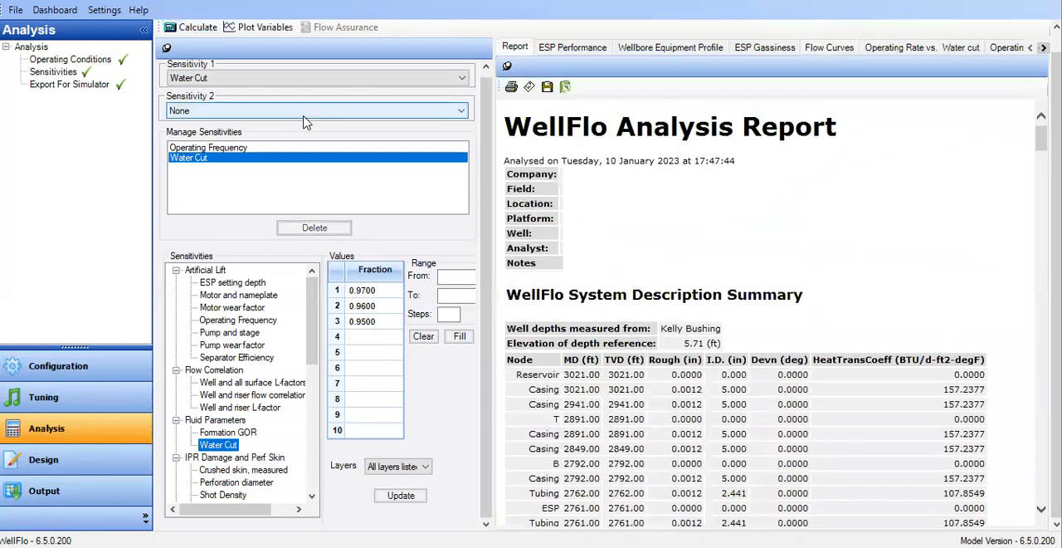
Plot the sensitivity variables for all three water cut fractions, 0.97, 0.96 and 0.95, and display their flow curves.
left_click(254, 27)
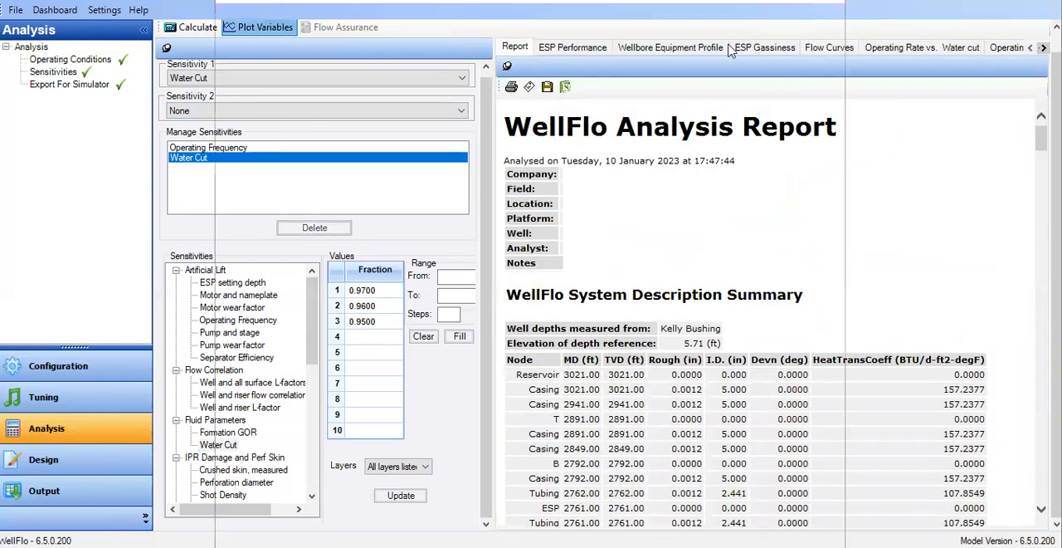
left_click(354, 18)
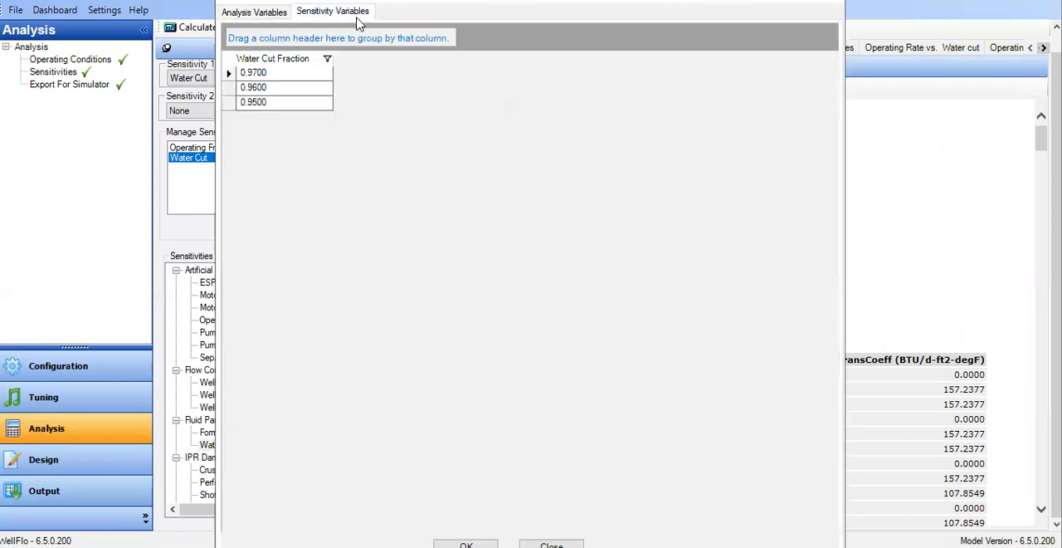
left_click(230, 100, "shift")
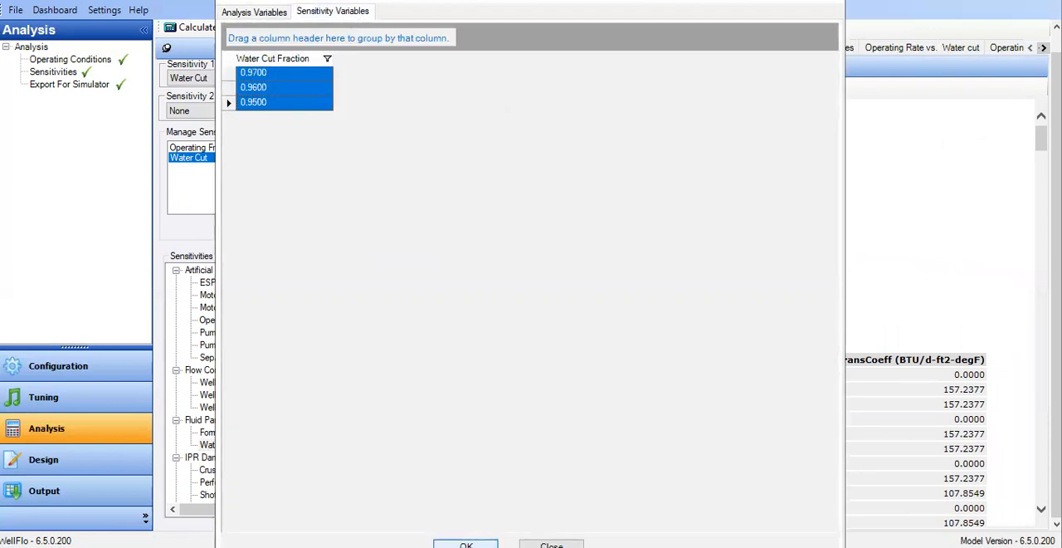
left_click(465, 544)
left_click(830, 48)
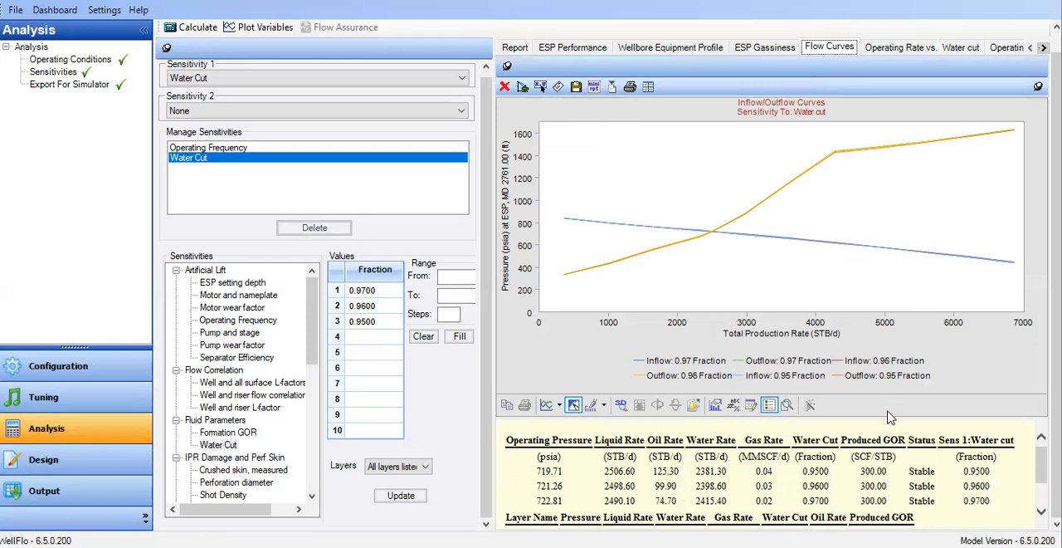
Enlarge the results area below the flow curves and compare the operating results with the entered water cut fractions.
left_click_drag(889, 419, 889, 371)
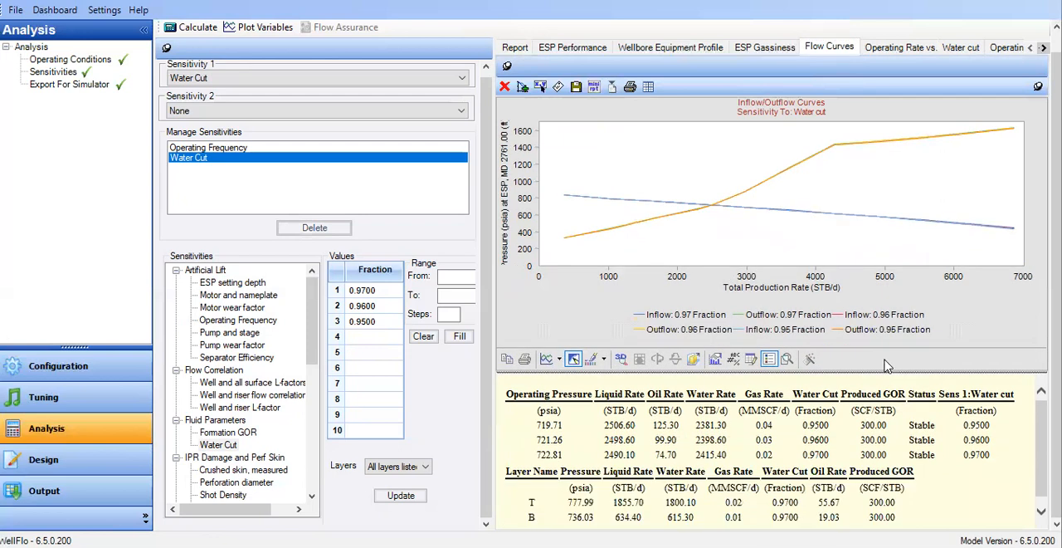
left_click_drag(810, 460, 805, 426)
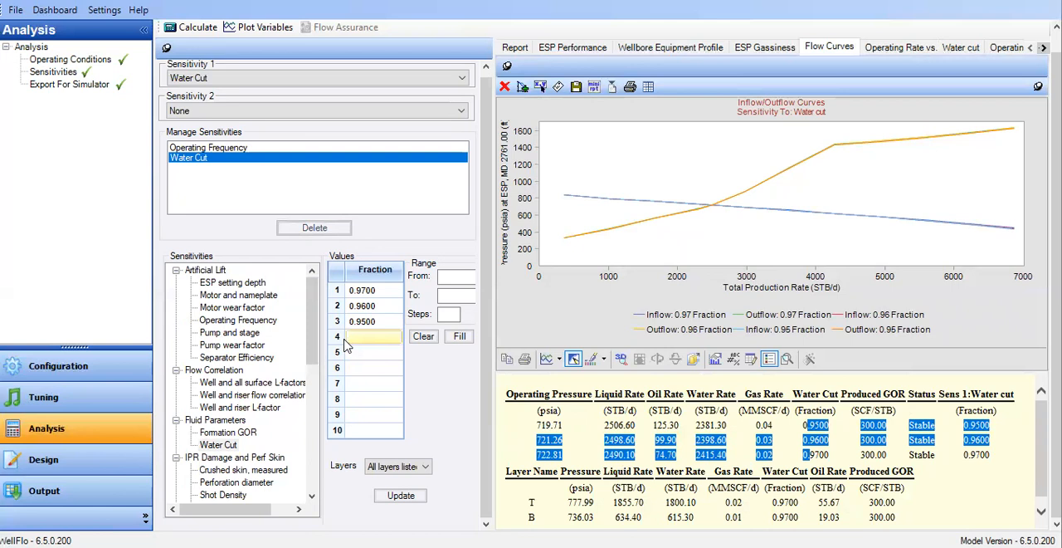
mouse_move(312, 325)
left_mouse_down()
mouse_move(318, 341)
mouse_move(321, 317)
left_mouse_up()
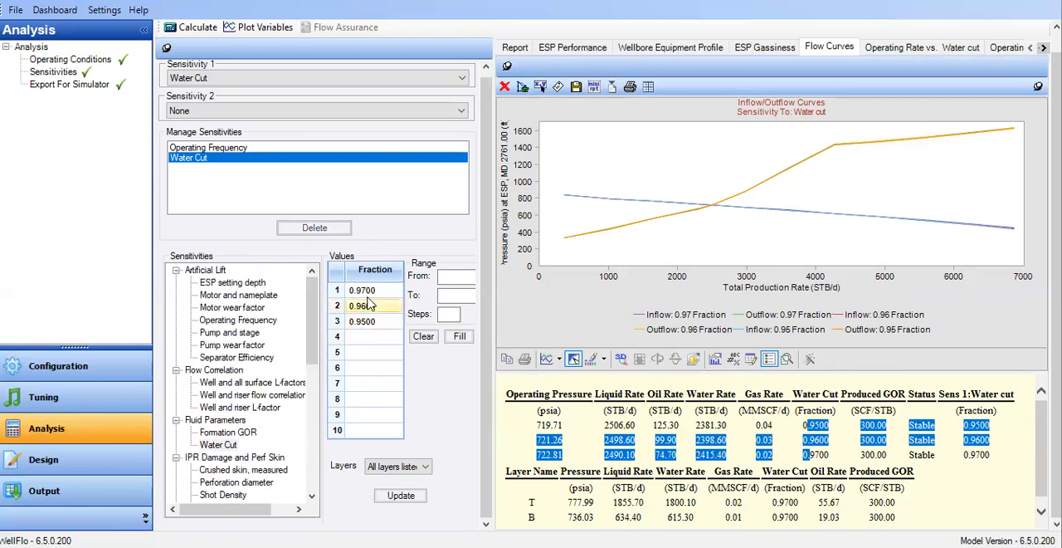
left_click(368, 306)
left_click(357, 295)
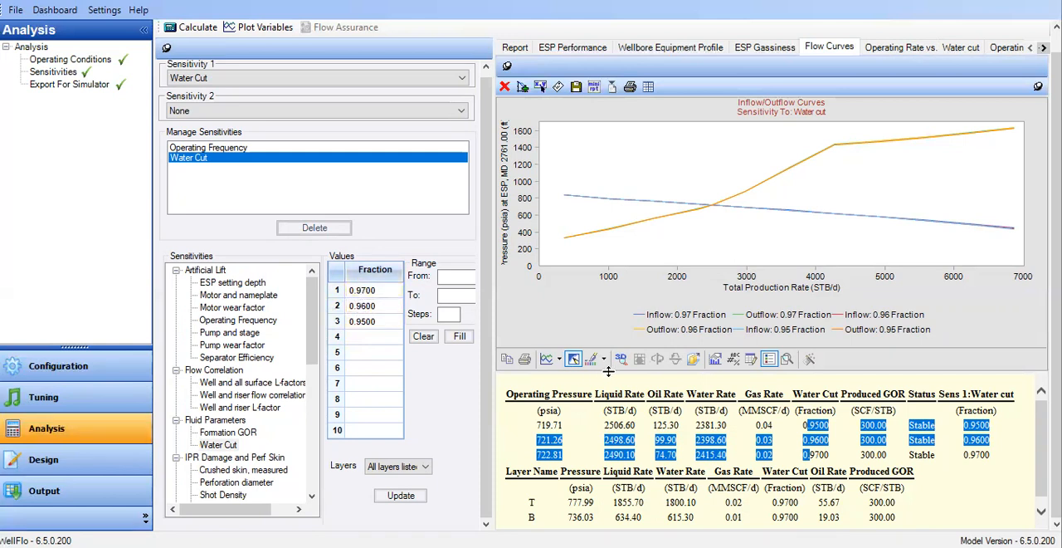
left_click(377, 308)
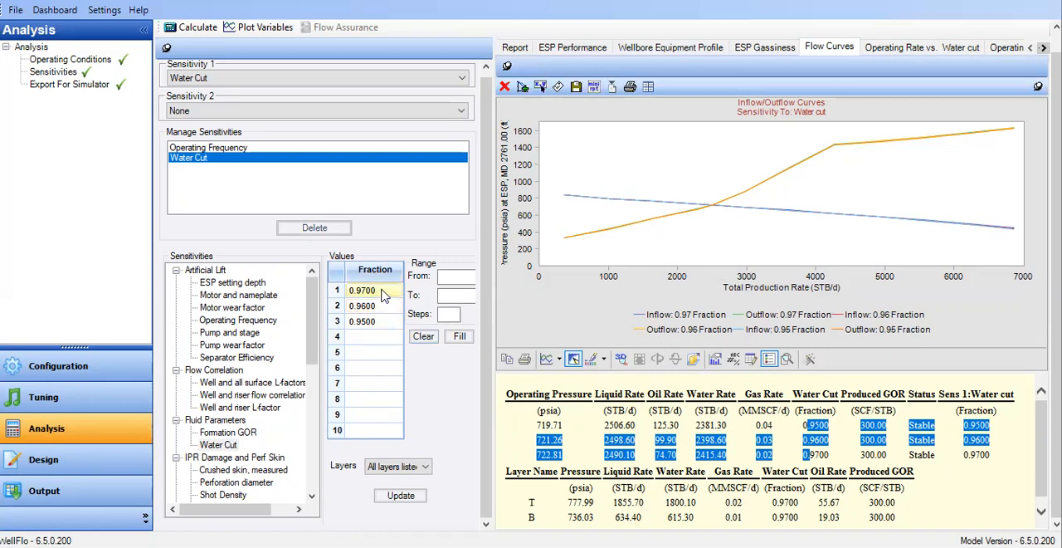
left_click(385, 297)
left_click(822, 453)
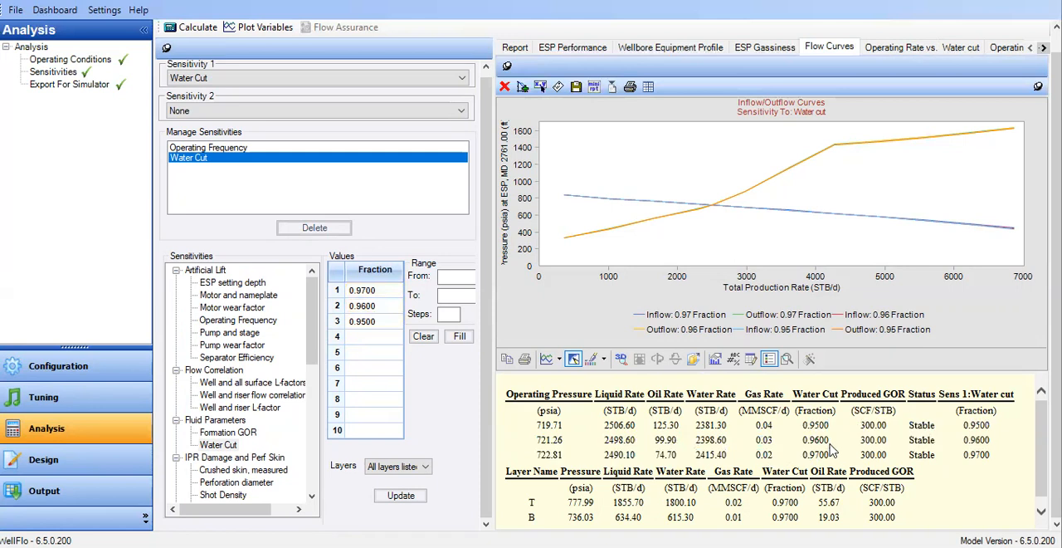
Add 0.98 as the fourth water cut fraction, update the sensitivity and recalculate the analysis.
left_click(365, 332)
type("0.98")
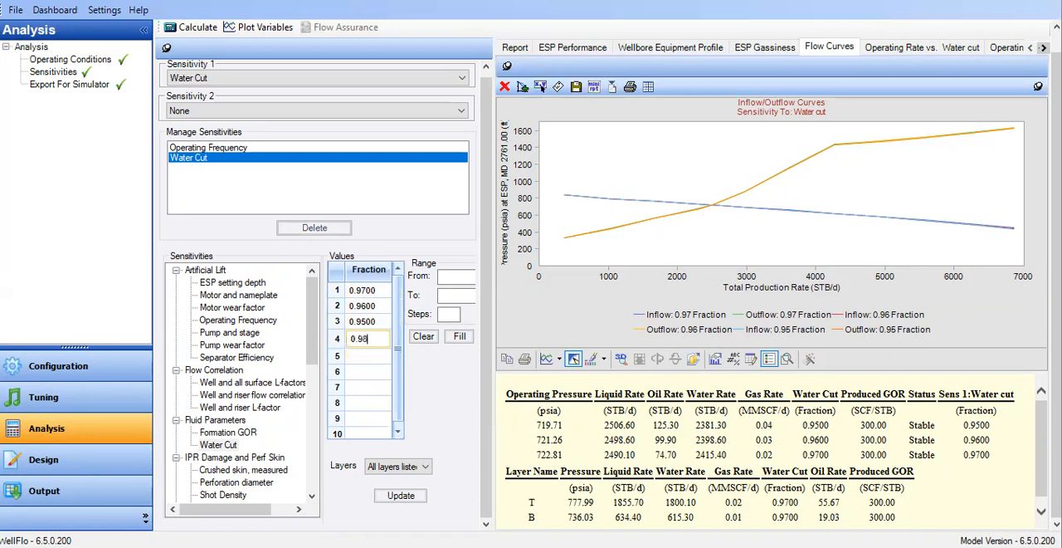
left_click(420, 497)
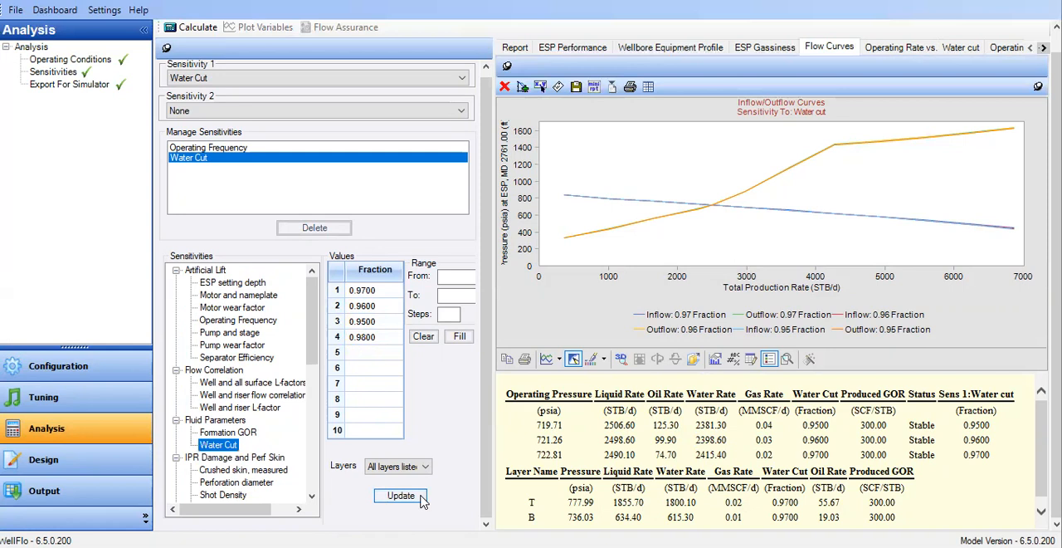
left_click(193, 32)
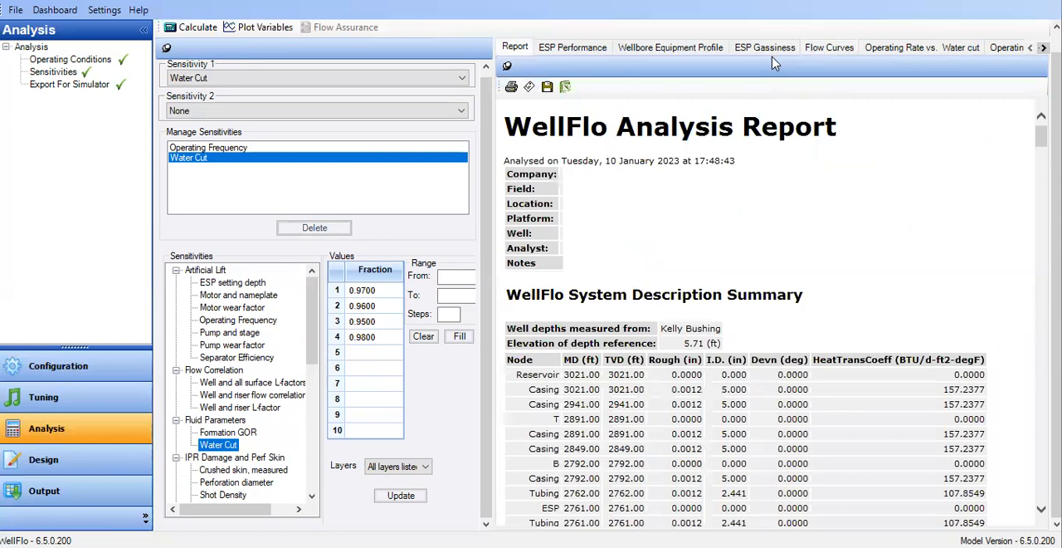
Plot the sensitivity variables for all four water cut fractions, from 0.95 to 0.98.
left_click(784, 49)
left_click(826, 50)
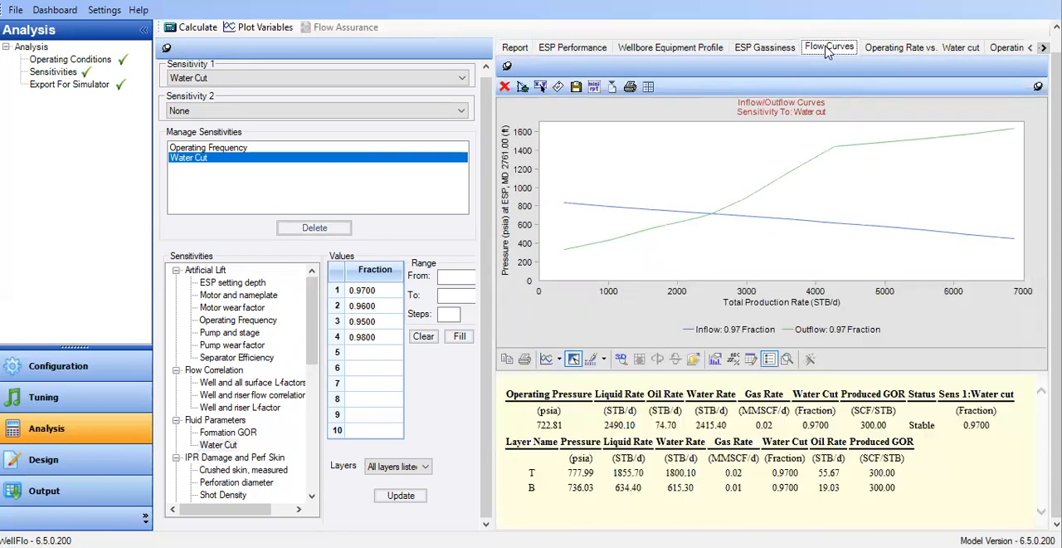
left_click(884, 52)
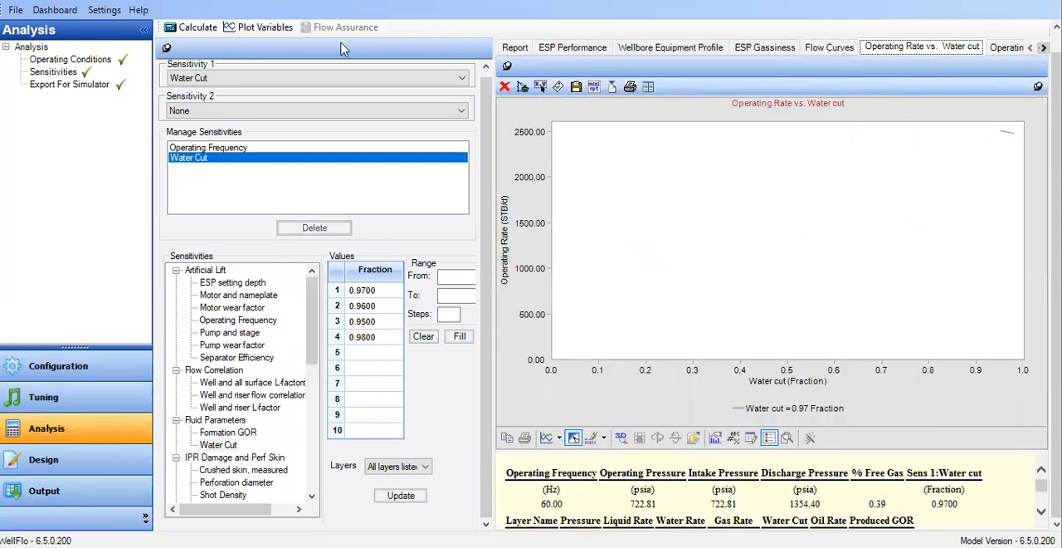
left_click(264, 30)
left_click(342, 15)
left_click_drag(231, 73, 232, 136)
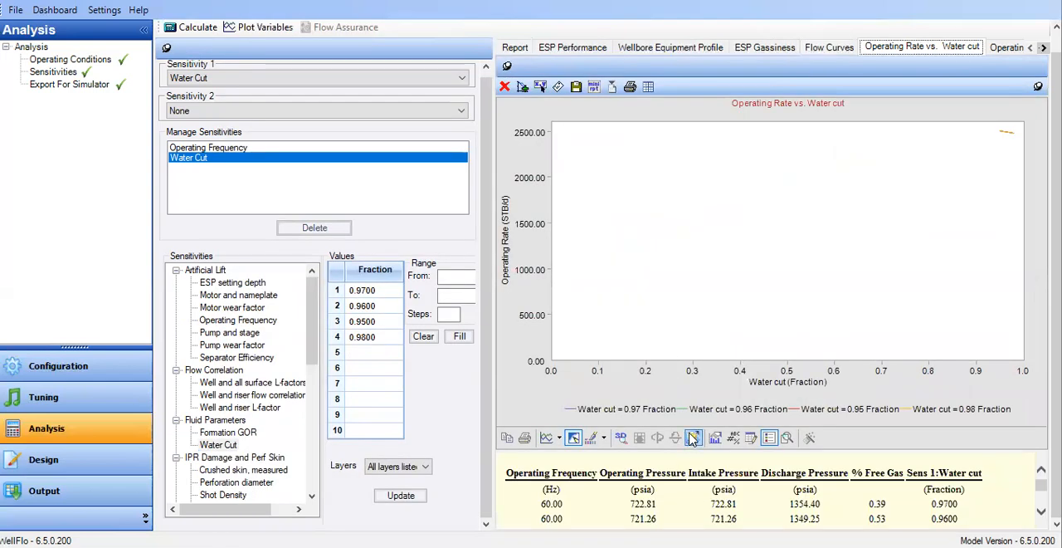
Examine the oil rate at the 0.98 water cut in the results below the flow curves.
left_click(829, 50)
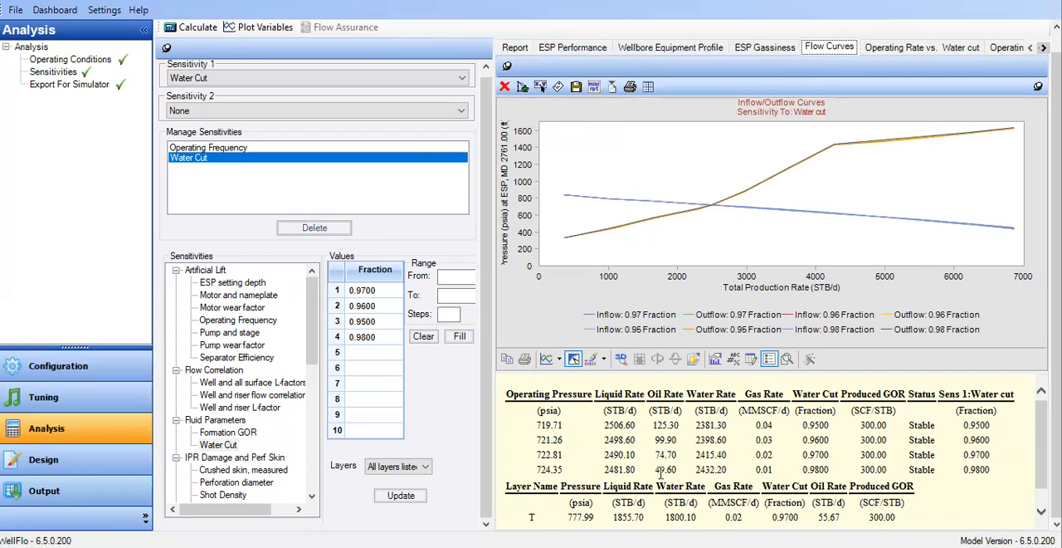
left_click_drag(667, 470, 691, 466)
left_click(689, 471)
Review the water cut of reservoir layer B in the configuration's layer data and return to the analysis.
left_click(59, 363)
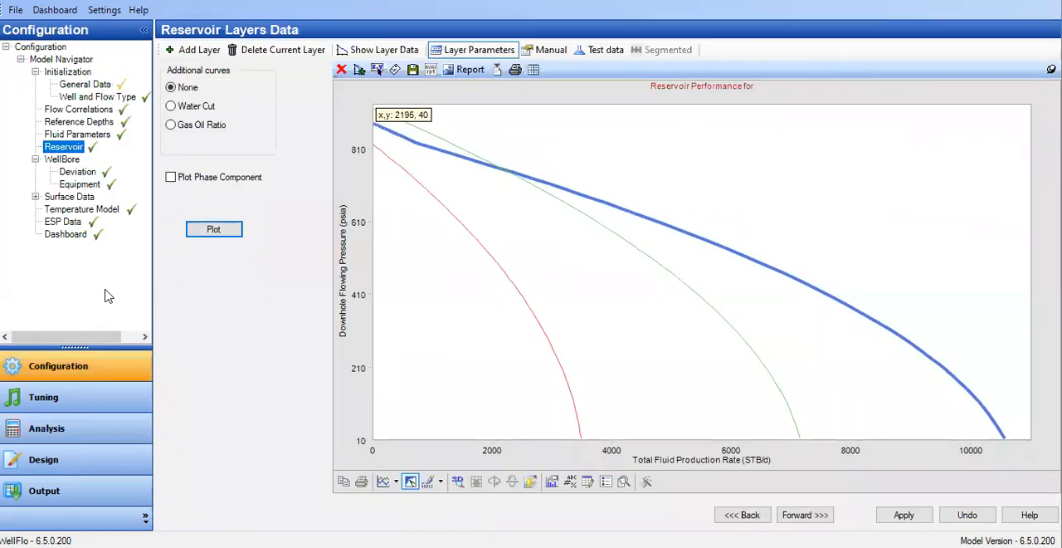
left_click(370, 51)
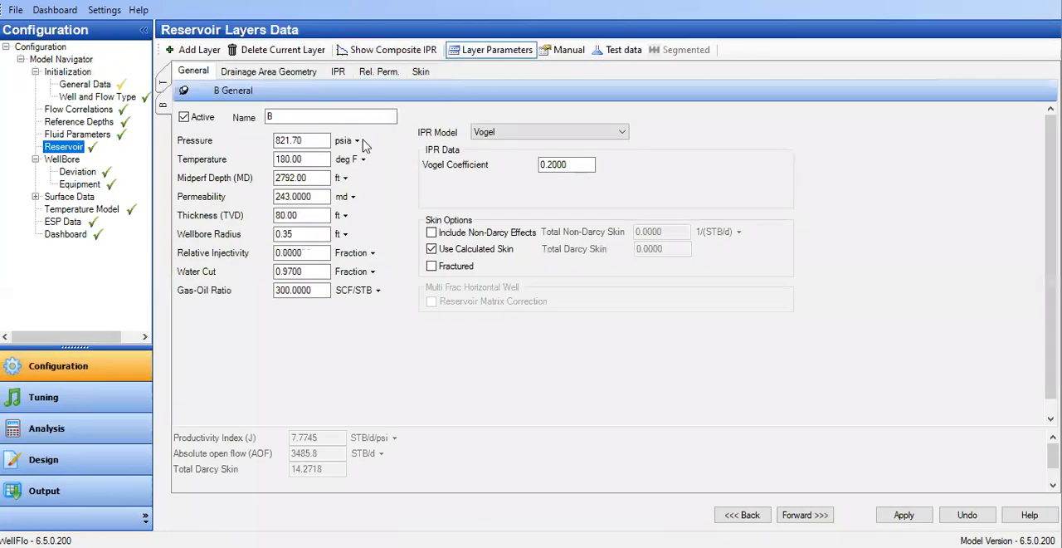
left_click(311, 248)
key("Tab")
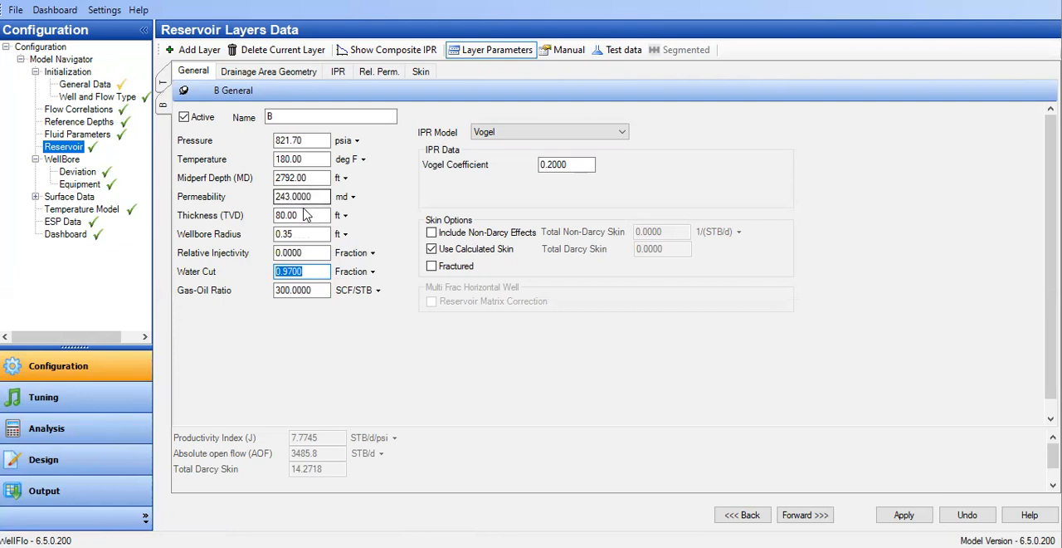
left_click(120, 430)
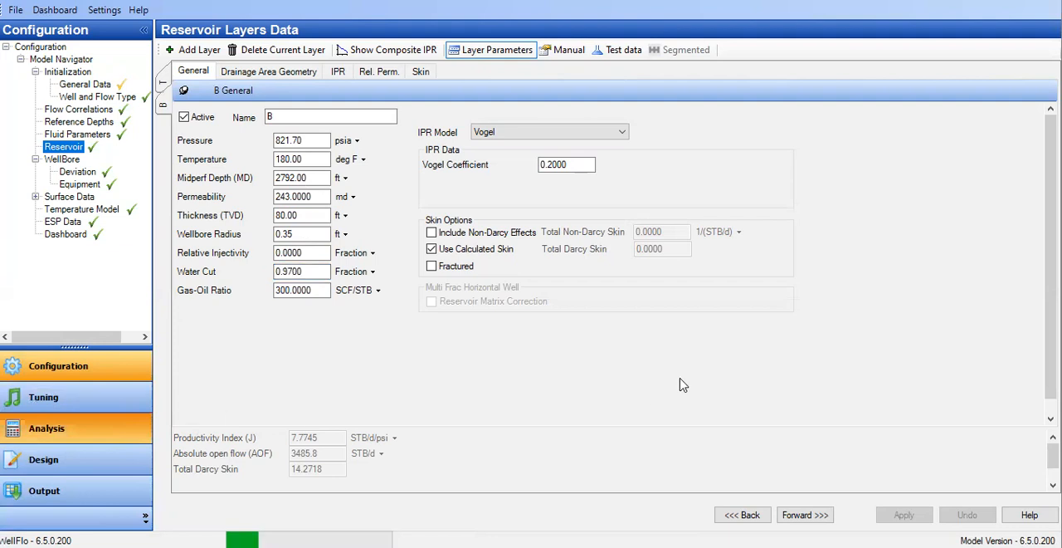